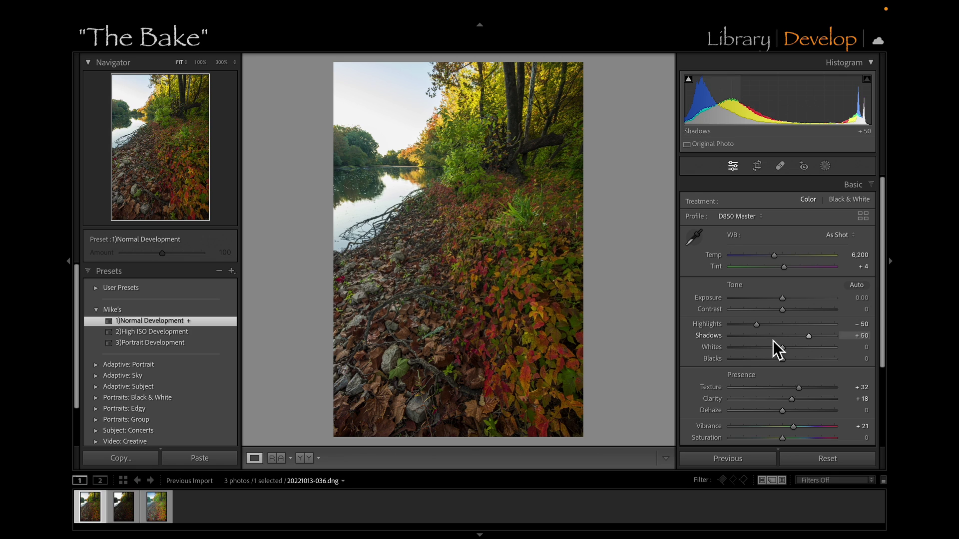
Review the photo's Lens Corrections and Detail settings, and return to the Basic adjustments
left_click_drag(885, 297, 881, 466)
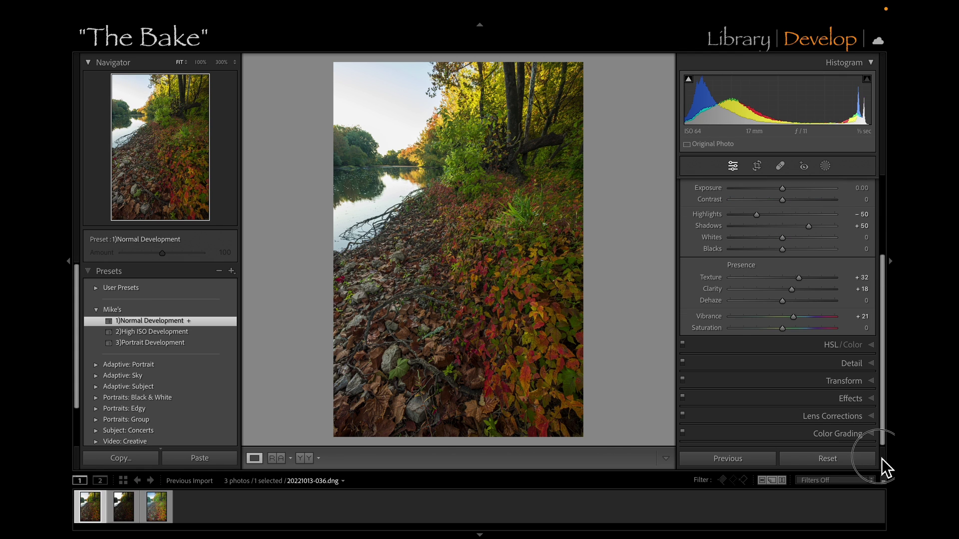
left_click(829, 415)
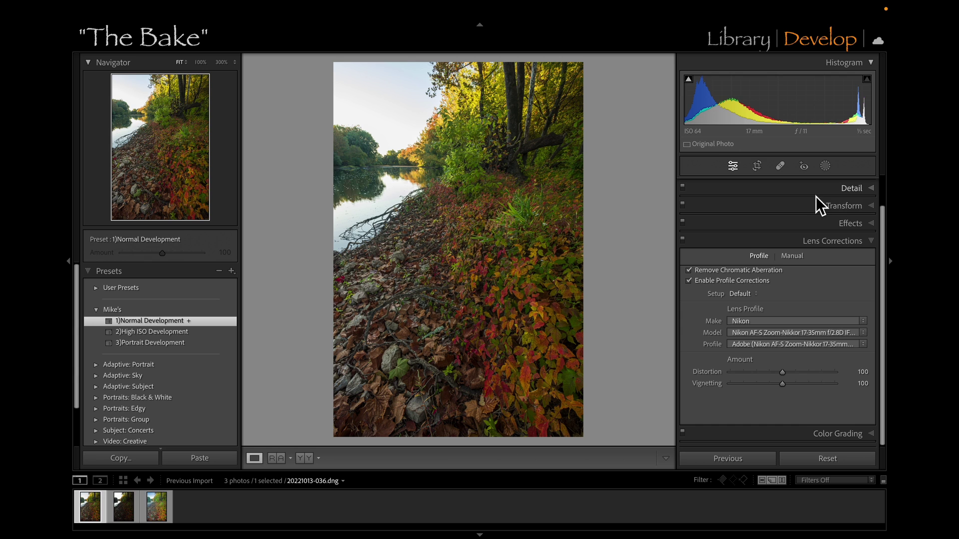
left_click(861, 194)
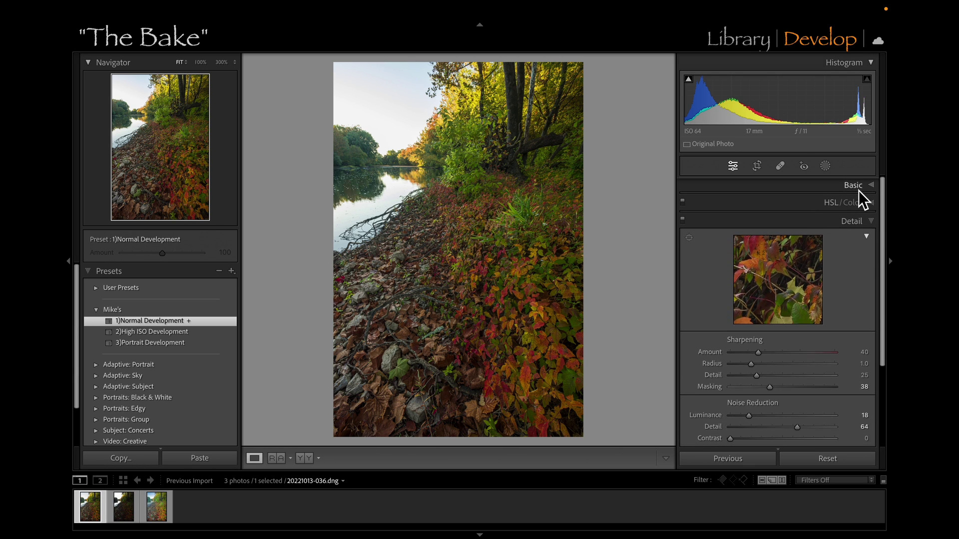
left_click(859, 191)
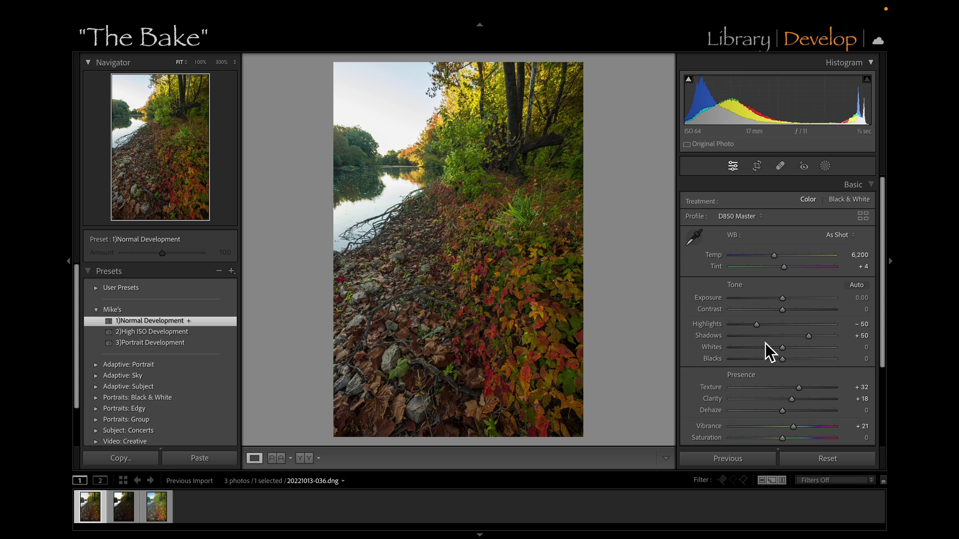
Set Highlights to −53 and Shadows to +75, and apply Auto white balance refined to Temp 5,651 and Tint +6
left_click_drag(759, 328, 820, 339)
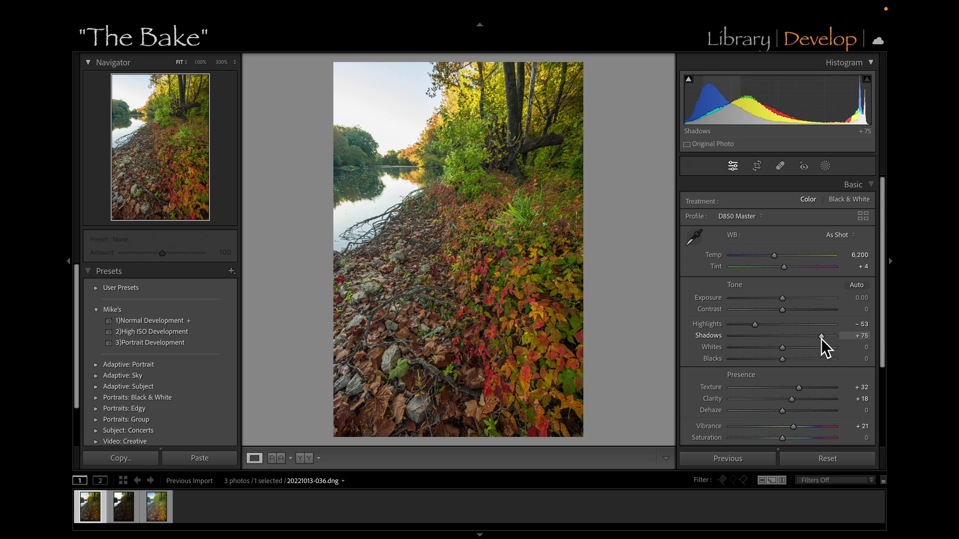
left_click(837, 236)
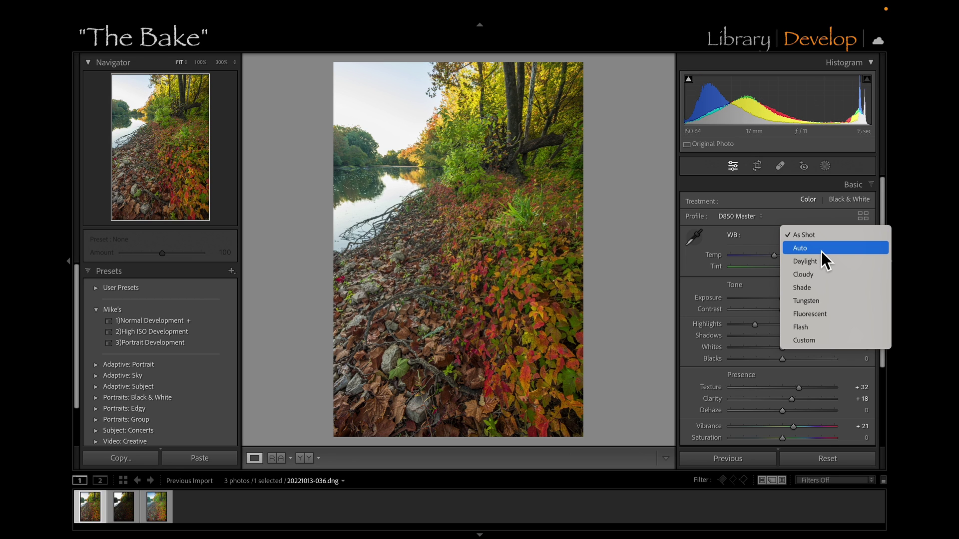
left_click(818, 250)
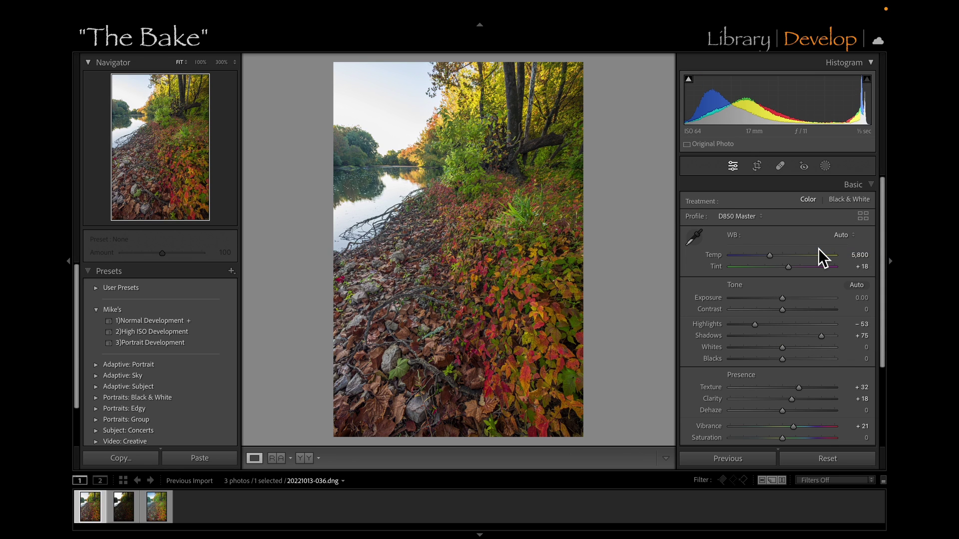
left_click_drag(789, 269, 771, 260)
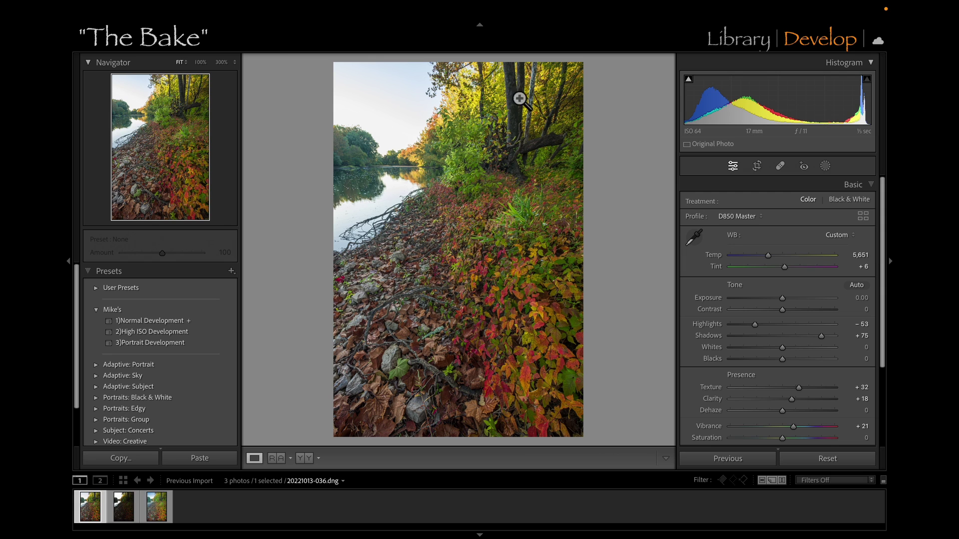
Create a Select Sky mask and check its coverage among the tree branches at 100%
left_click(825, 167)
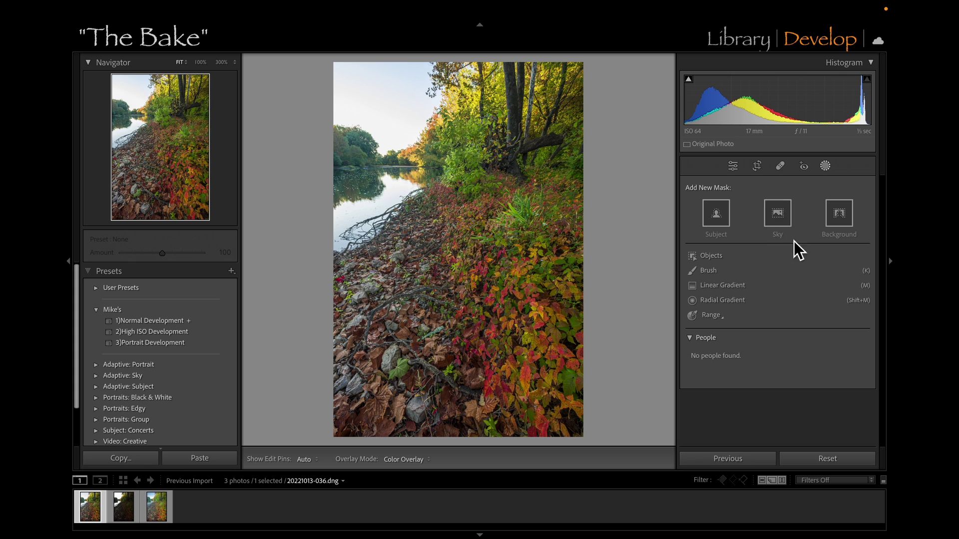
left_click(781, 214)
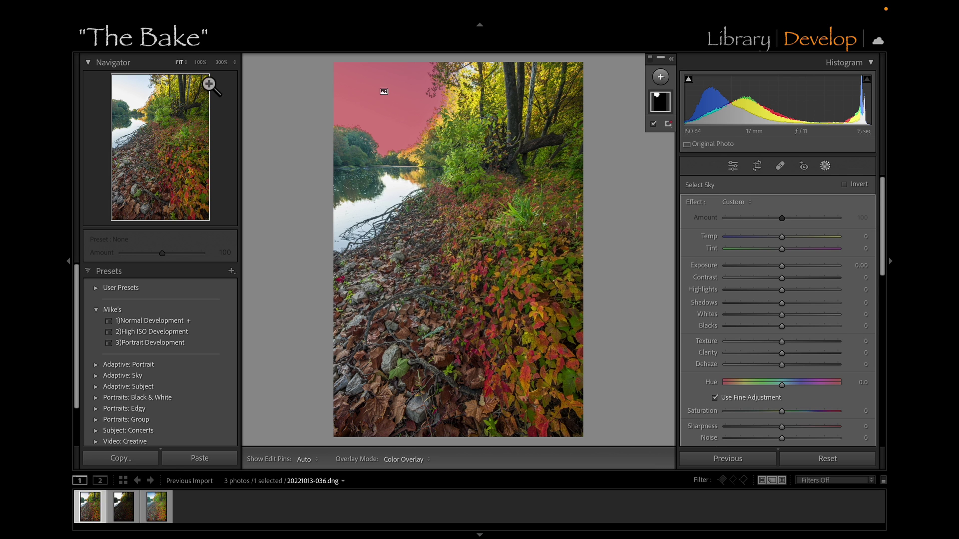
left_click(200, 62)
left_click(164, 83)
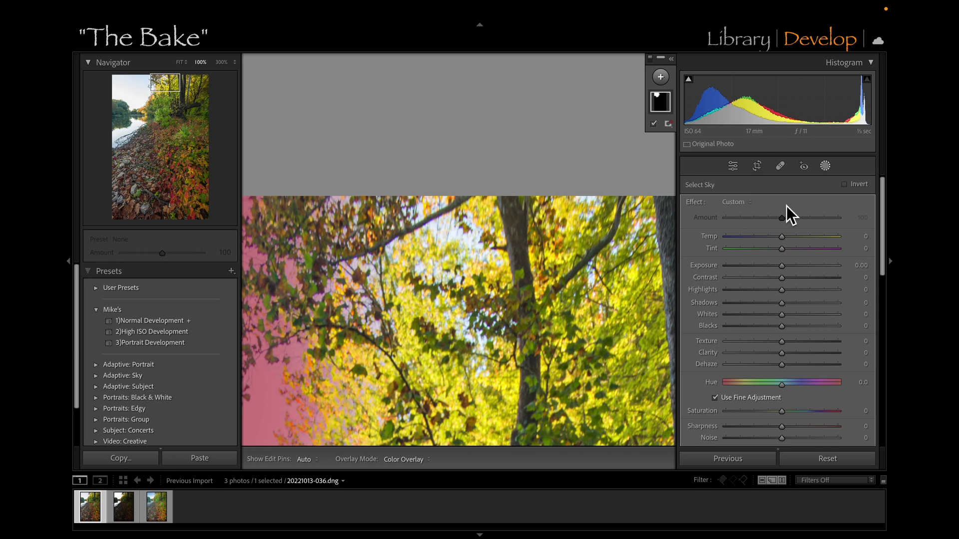
left_click(259, 153)
Add a brush of size 7 with Auto Mask to the sky mask and paint over the sky gaps in the upper tree branches
left_click(671, 59)
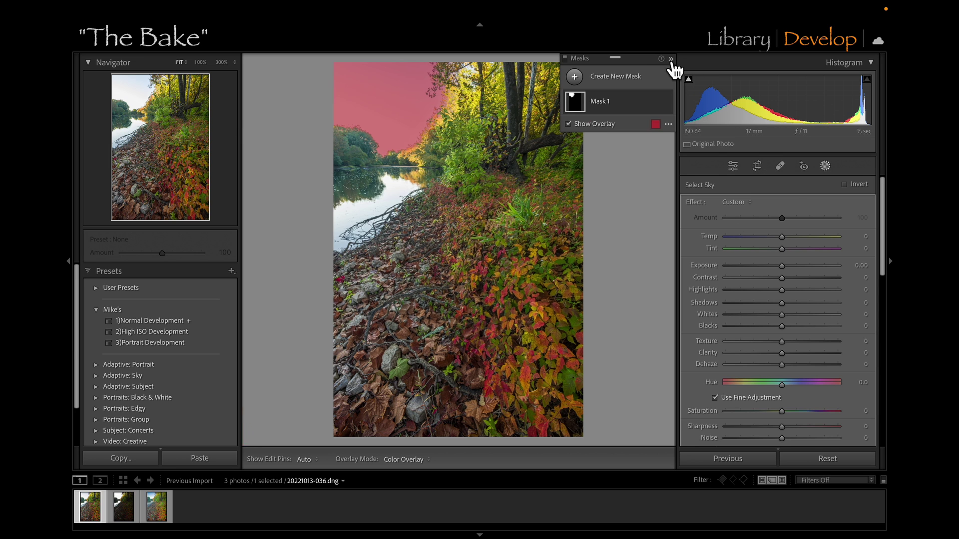
left_click(626, 104)
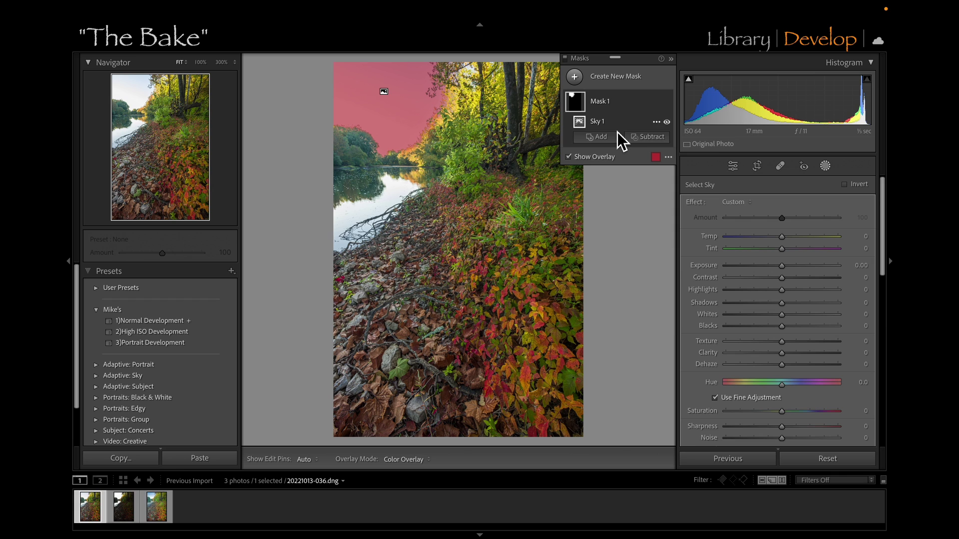
left_click(606, 139)
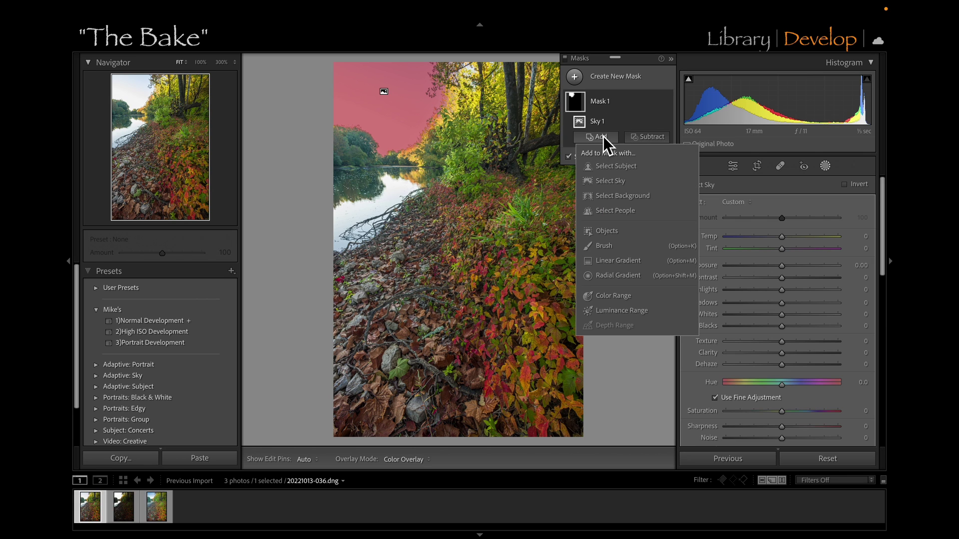
left_click(612, 246)
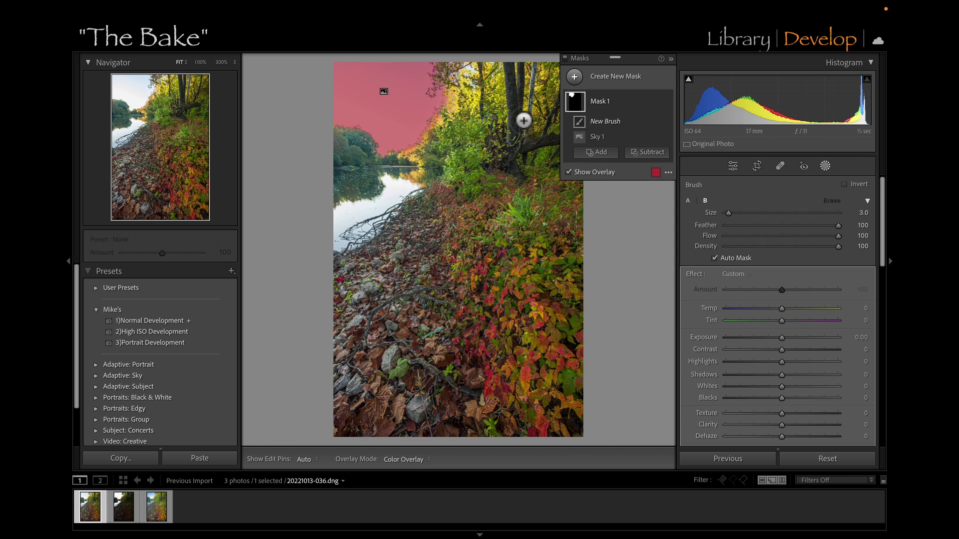
scroll(466, 74, "up", 4)
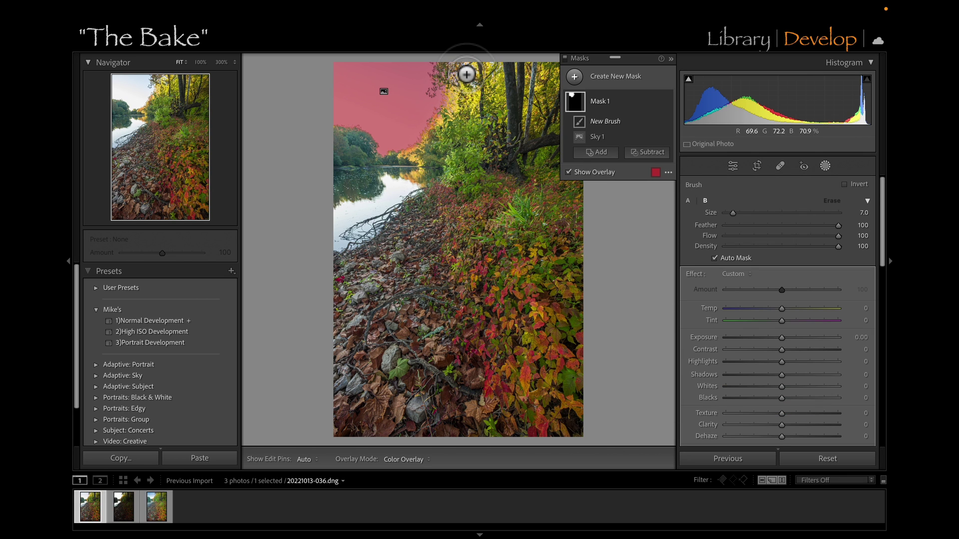
key("h")
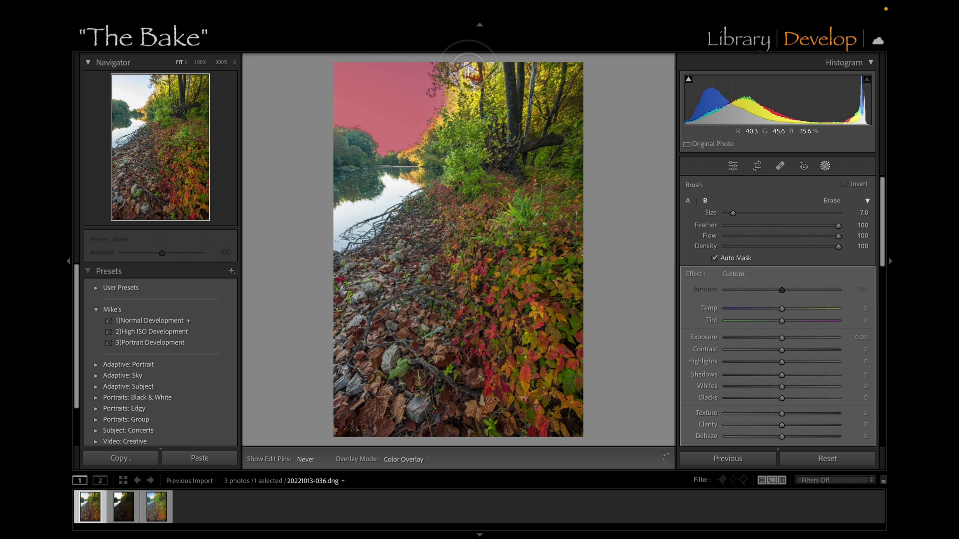
key("h")
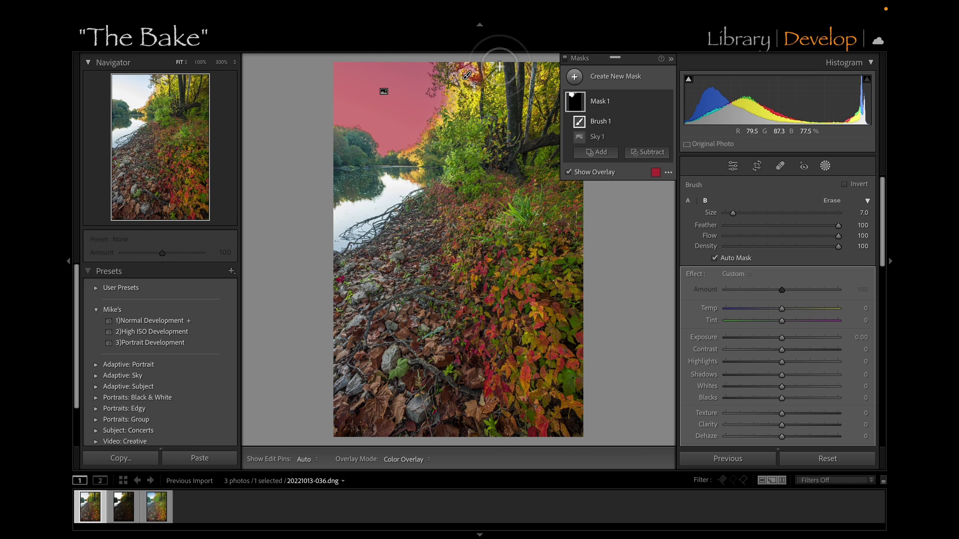
Hide and show the edit pins and mask list repeatedly to examine the brushed area in the branches
key("h")
key("h")
key("h")
key("h")
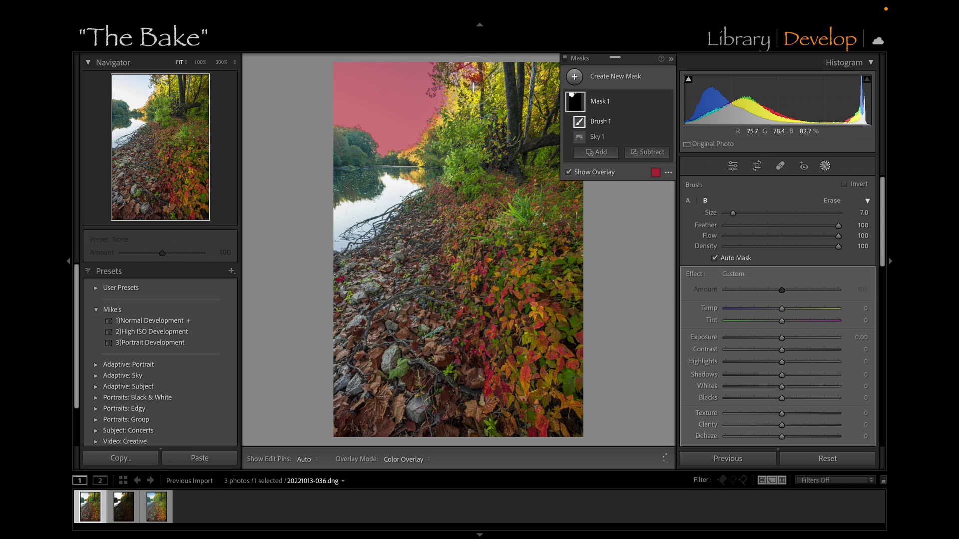
key("h")
key("h")
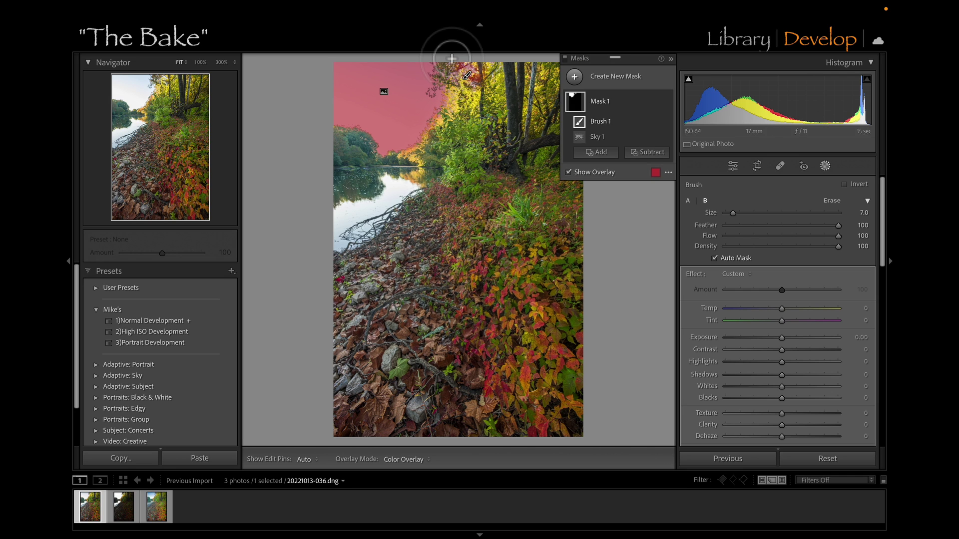
key("h")
key("h")
key("h")
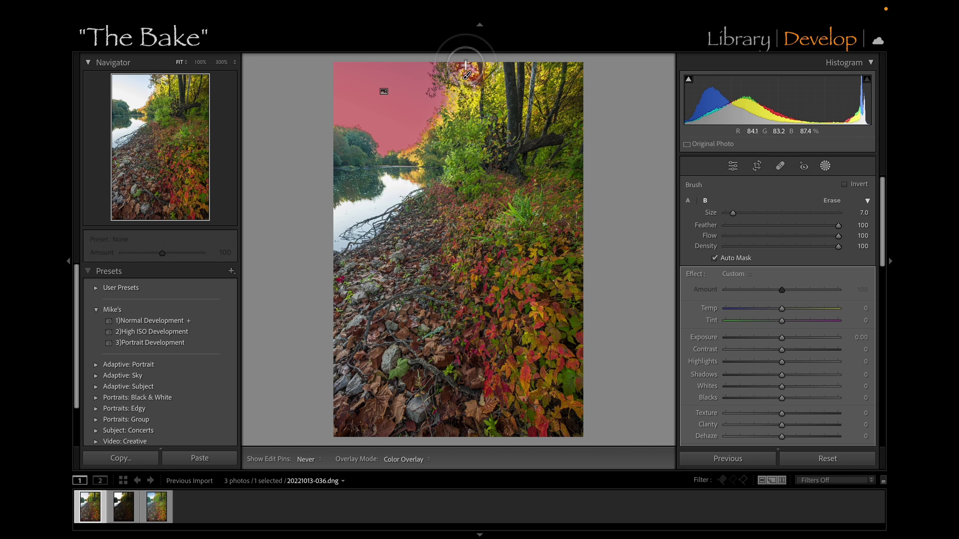
key("h")
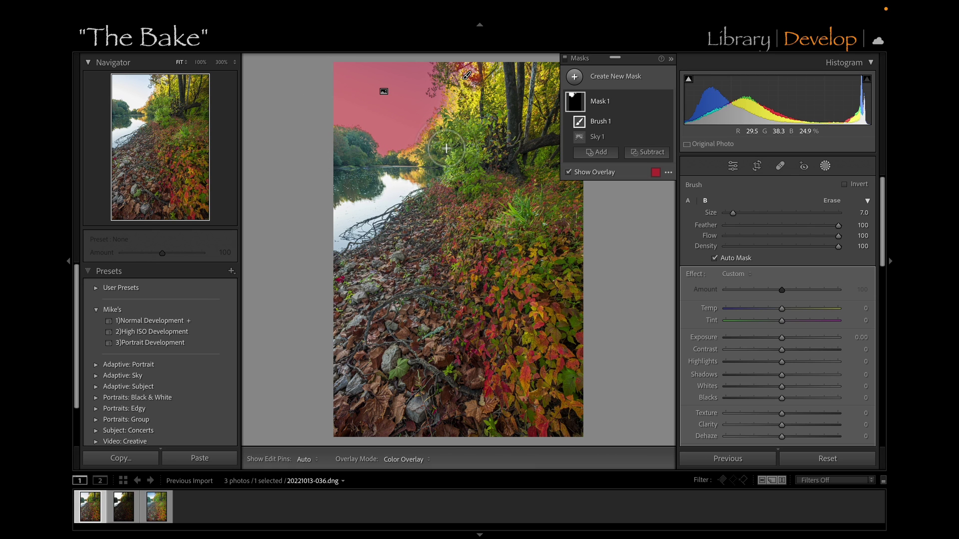
Intersect the sky mask with a linear gradient drawn down the sky, and adjust its position so the mask fades toward the horizon
key("alt")
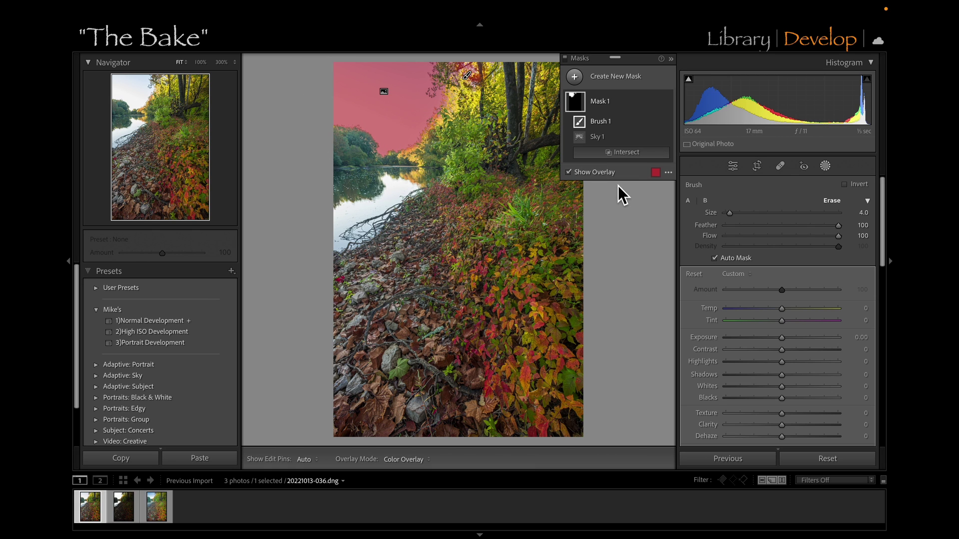
left_click(624, 153)
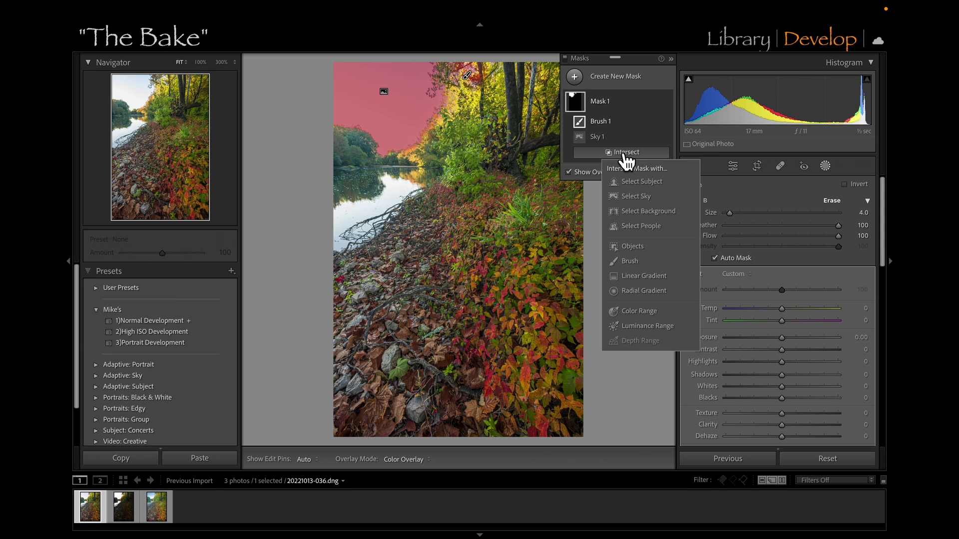
left_click(649, 280)
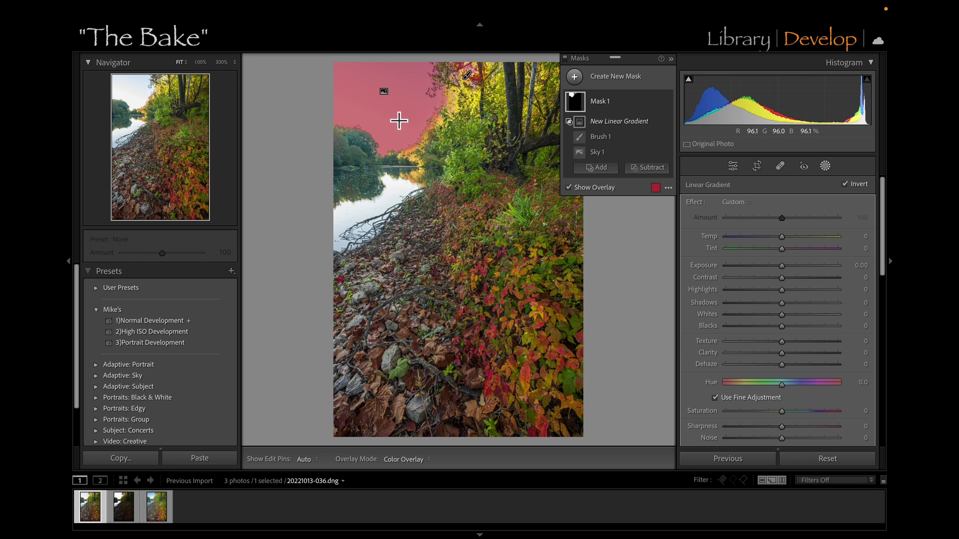
left_click_drag(398, 120, 398, 173)
left_click_drag(392, 103, 378, 82)
left_click_drag(504, 127, 501, 109)
left_click_drag(398, 168, 400, 176)
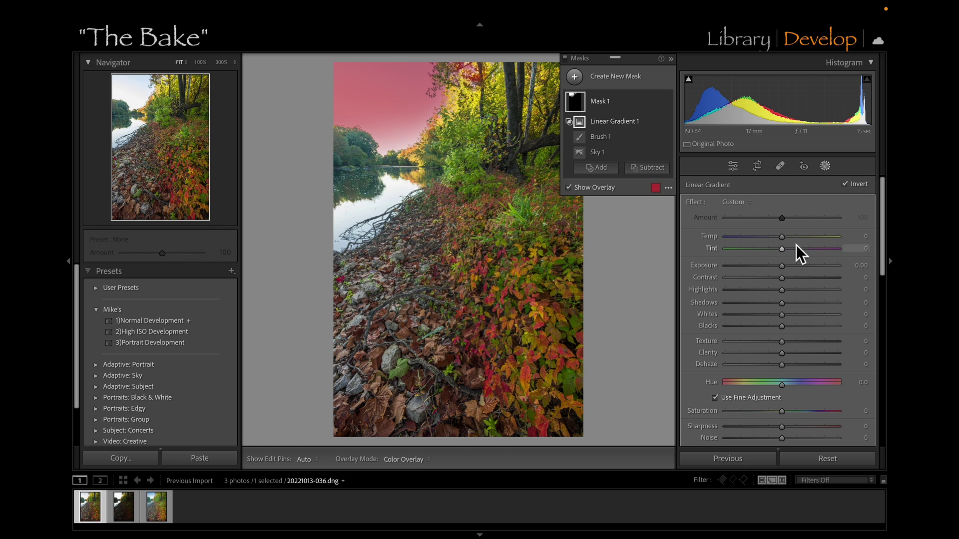
Set the sky mask's Temp to −74, Exposure to −0.87 and Dehaze to −6
left_click(782, 239)
left_click(781, 236)
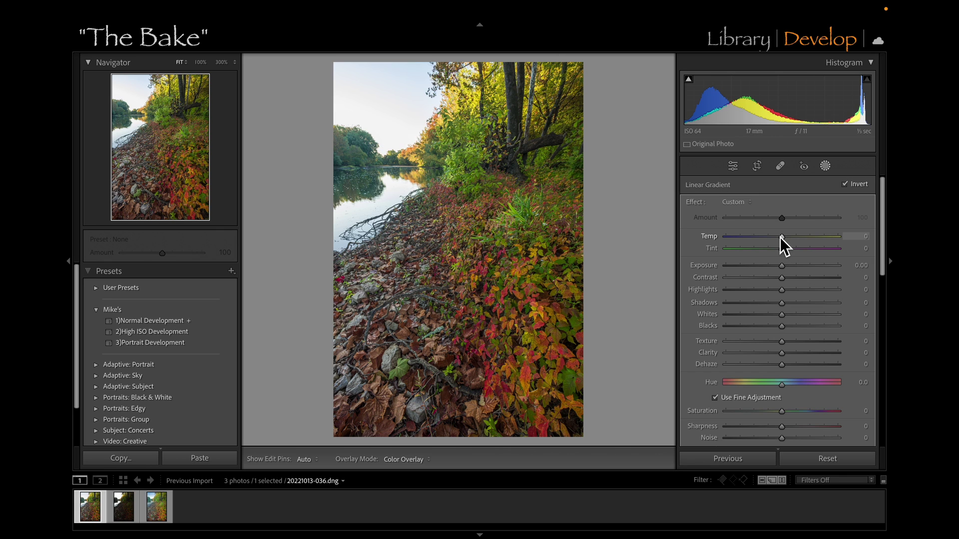
left_click_drag(779, 237, 742, 240)
left_click_drag(784, 266, 771, 268)
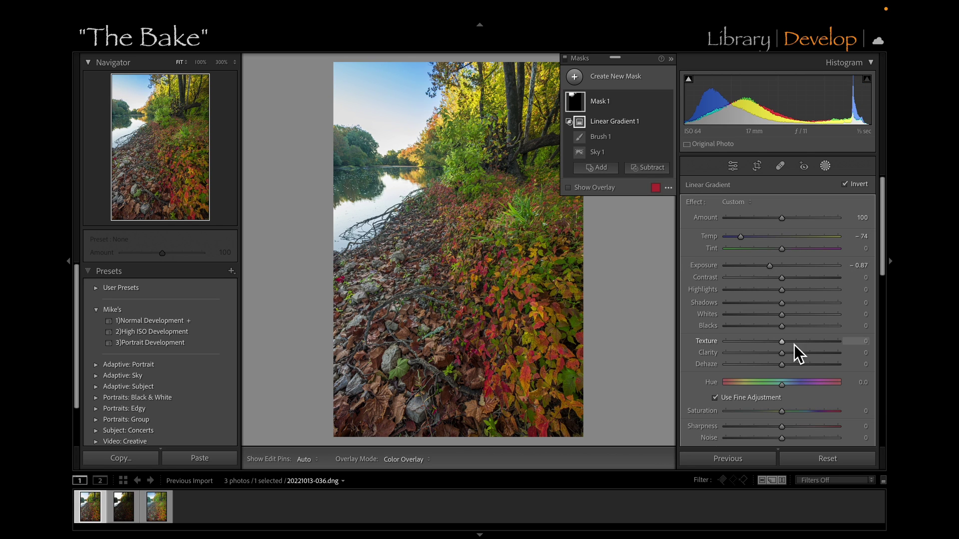
left_click_drag(781, 365, 781, 366)
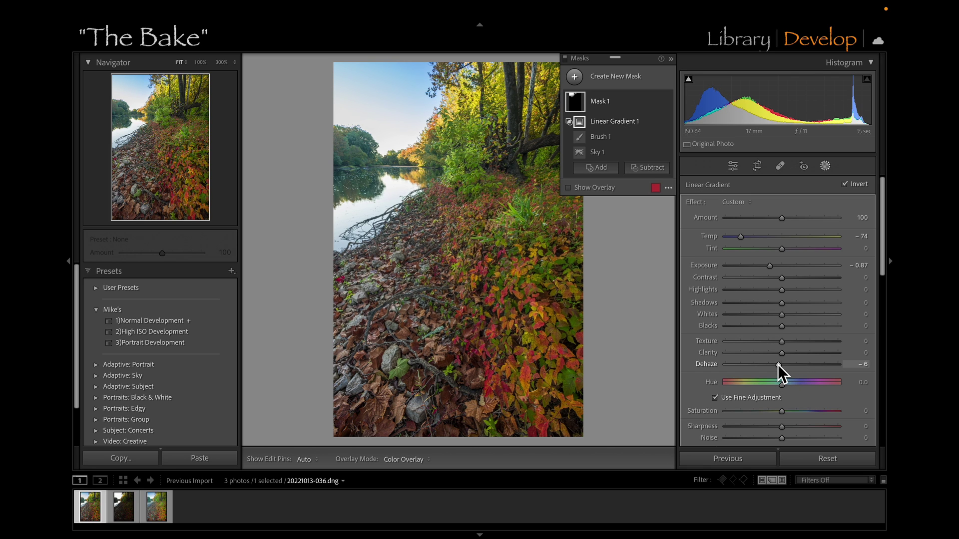
Toggle all mask adjustments off and on to compare the sky before and after
scroll(777, 365, "down", 5)
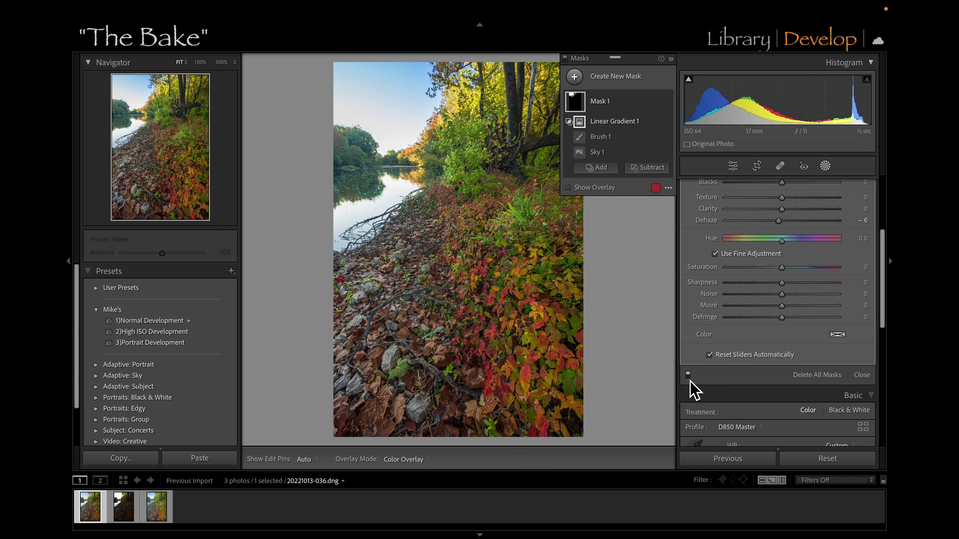
left_click(690, 381)
left_click(688, 379)
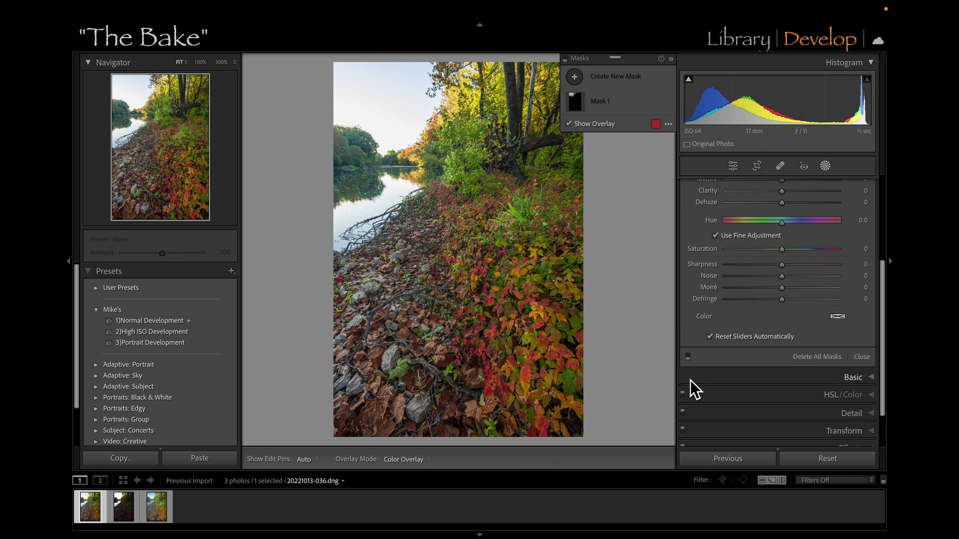
left_click(690, 359)
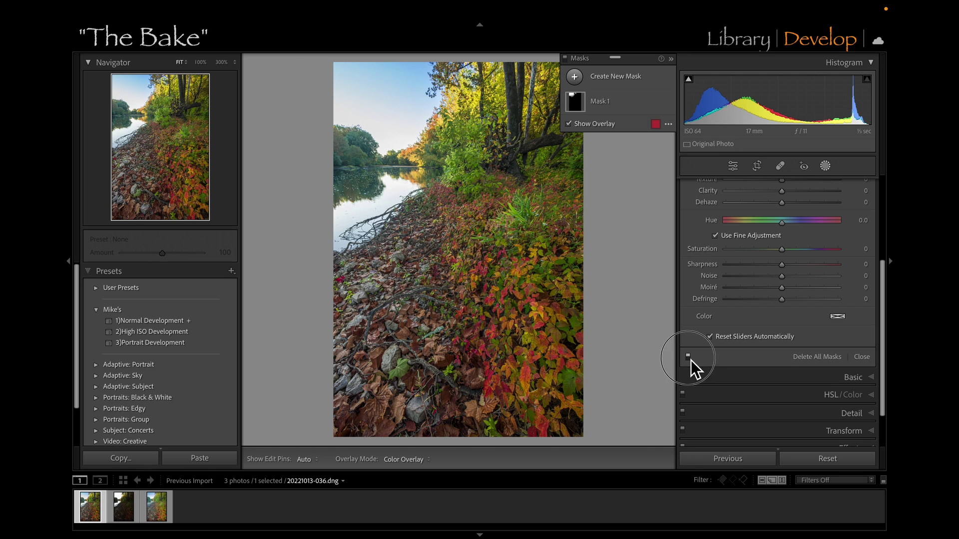
left_click(689, 358)
left_click(688, 355)
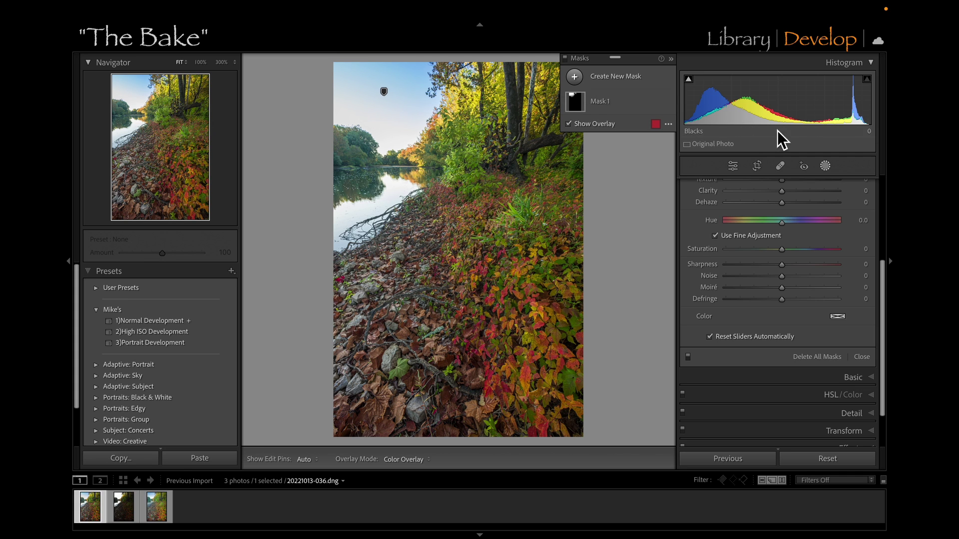
Create a new linear gradient mask running diagonally in from the photo's upper-left corner, and shift it slightly toward the trees
left_click(618, 76)
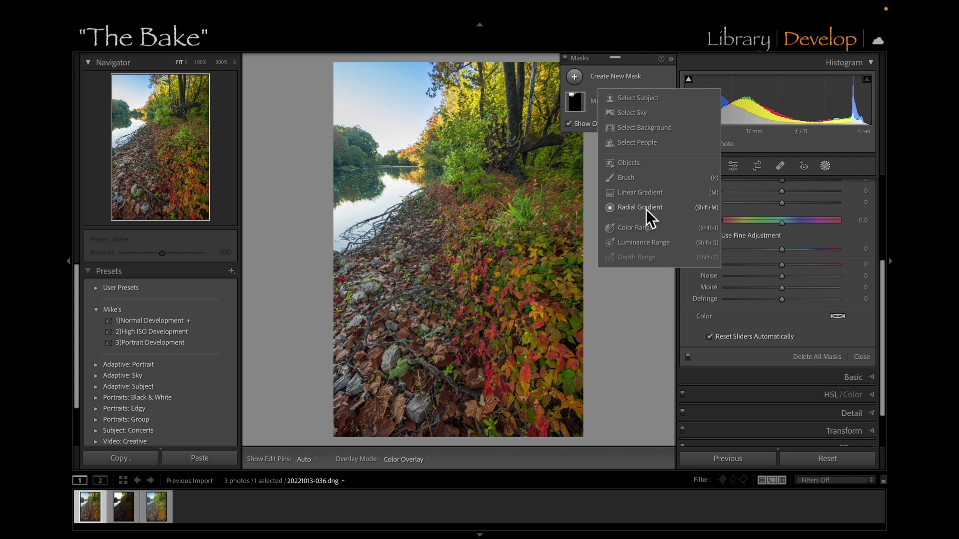
left_click(632, 197)
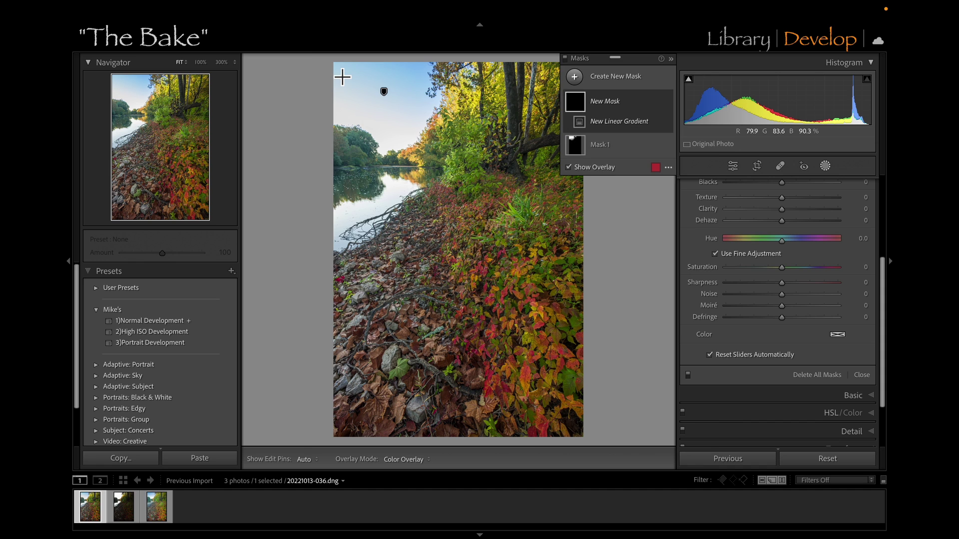
left_click_drag(338, 75, 427, 117)
left_click_drag(333, 68, 314, 59)
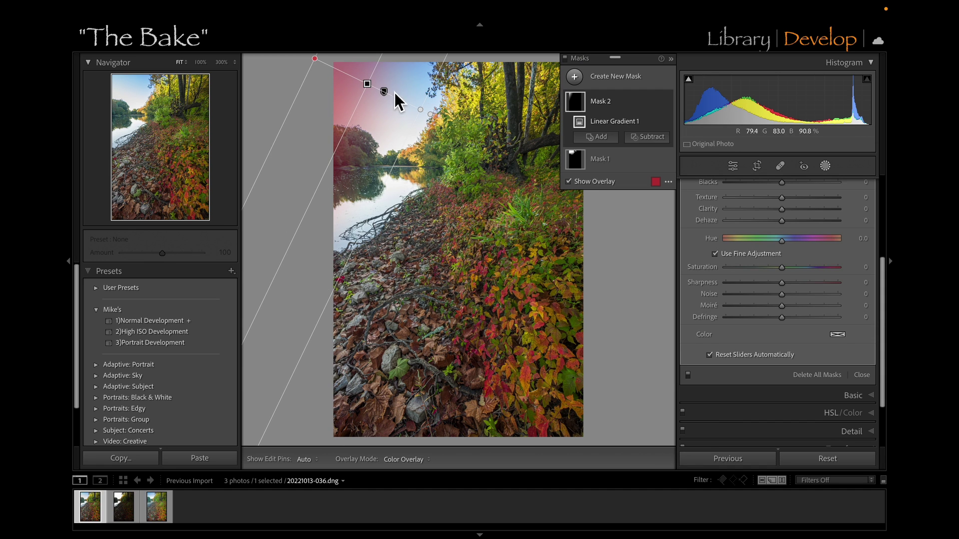
left_click_drag(368, 85, 372, 90)
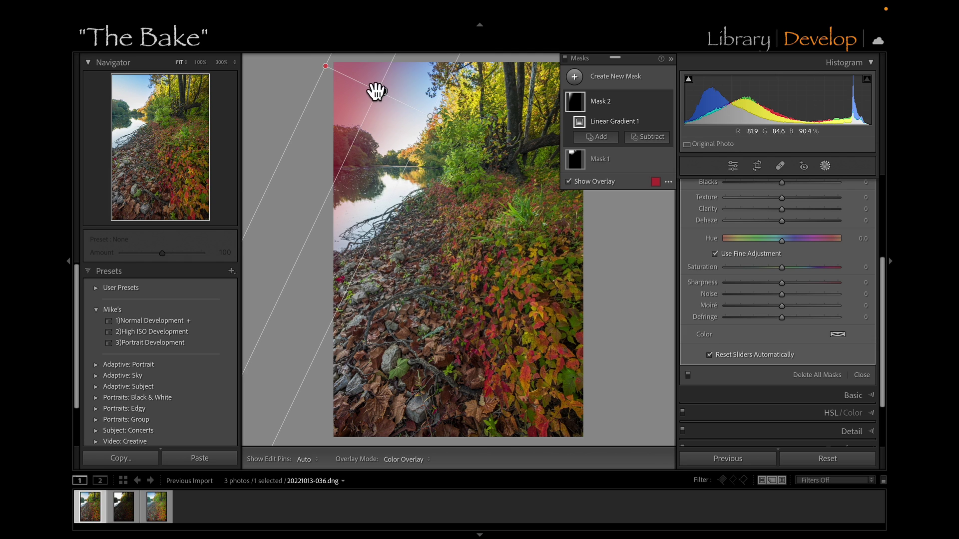
Set the new gradient mask's Temp to −13 and Exposure to −0.71, and collapse the mask list
scroll(824, 246, "up", 5)
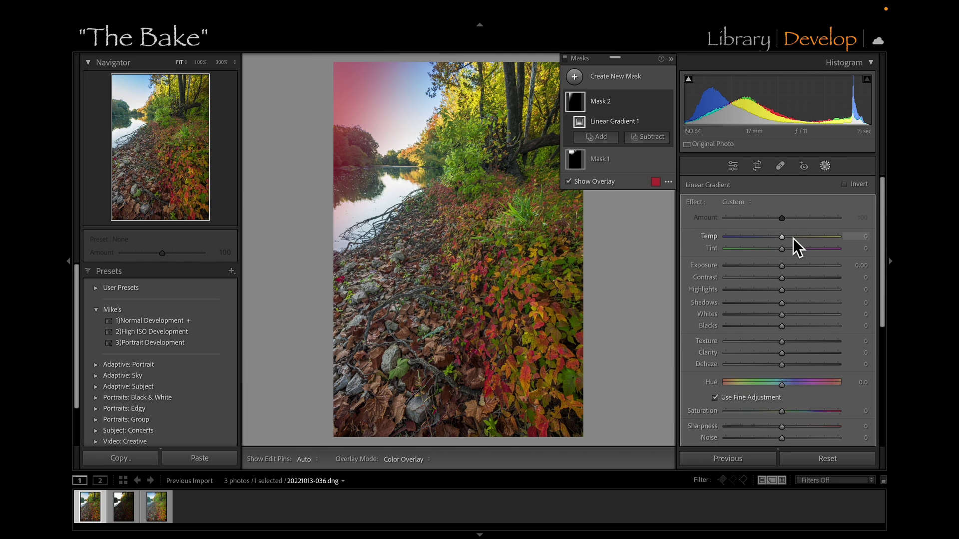
left_click_drag(786, 239, 777, 239)
left_click_drag(784, 271, 777, 238)
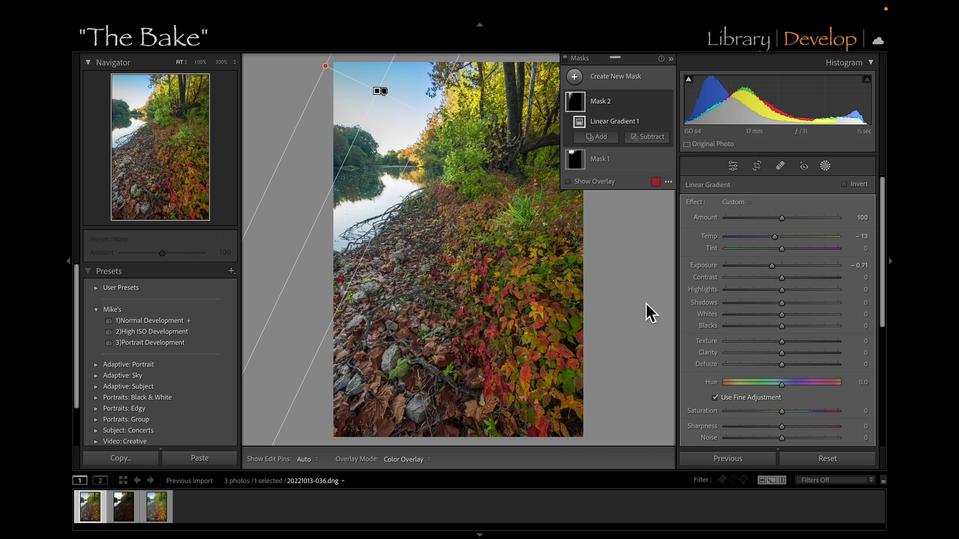
left_click(670, 59)
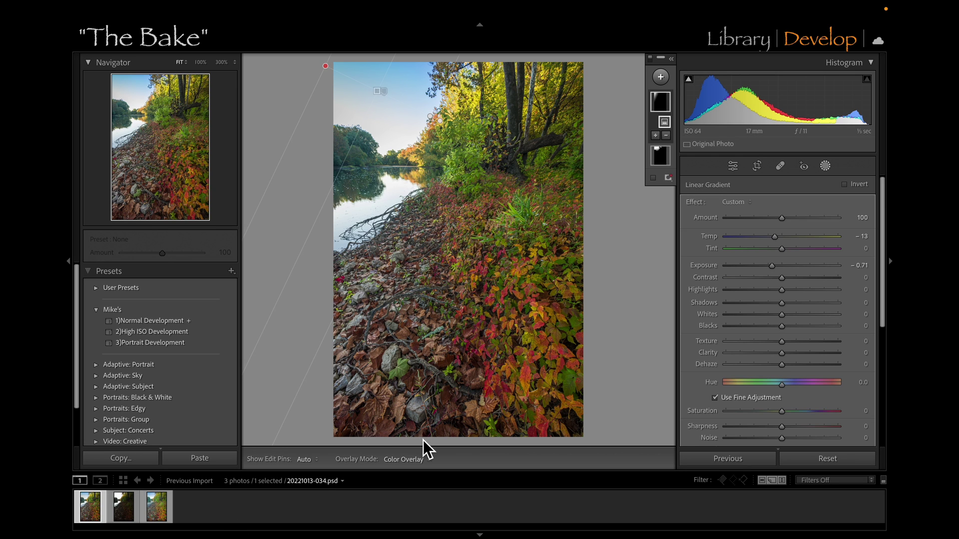
Enlarge the filmstrip thumbnails and synchronize all settings, including both masks, from the first photo to the second
left_click_drag(421, 473, 418, 360)
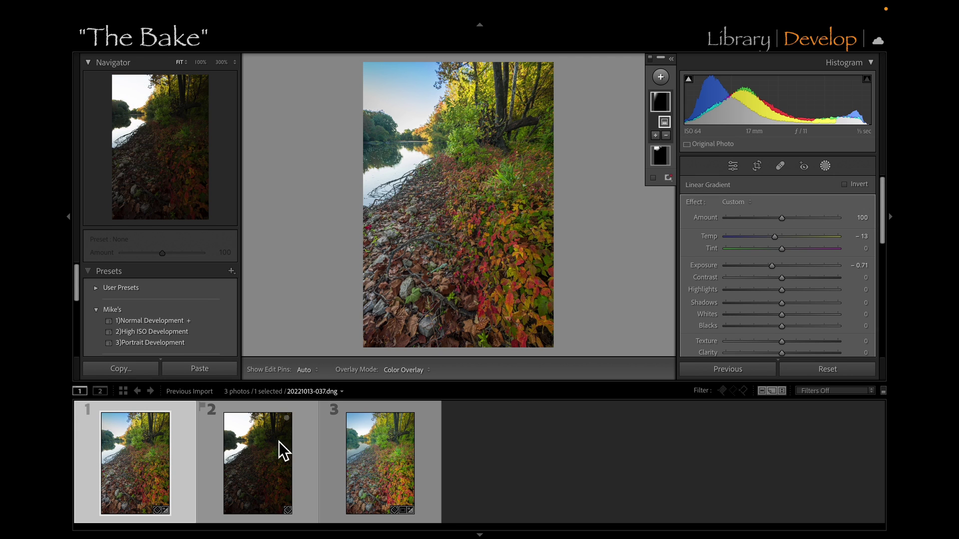
left_click(275, 467, "shift")
left_click(738, 372)
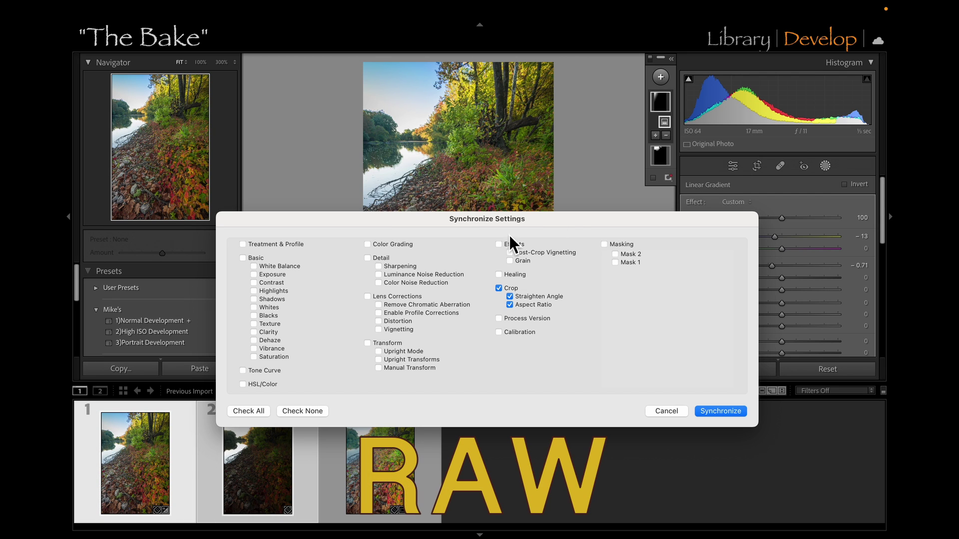
left_click(249, 411)
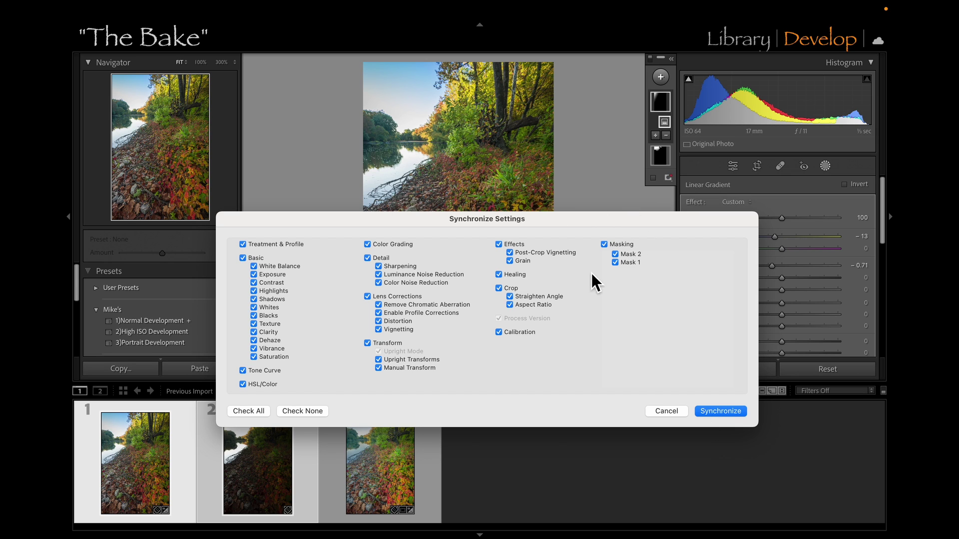
left_click(720, 411)
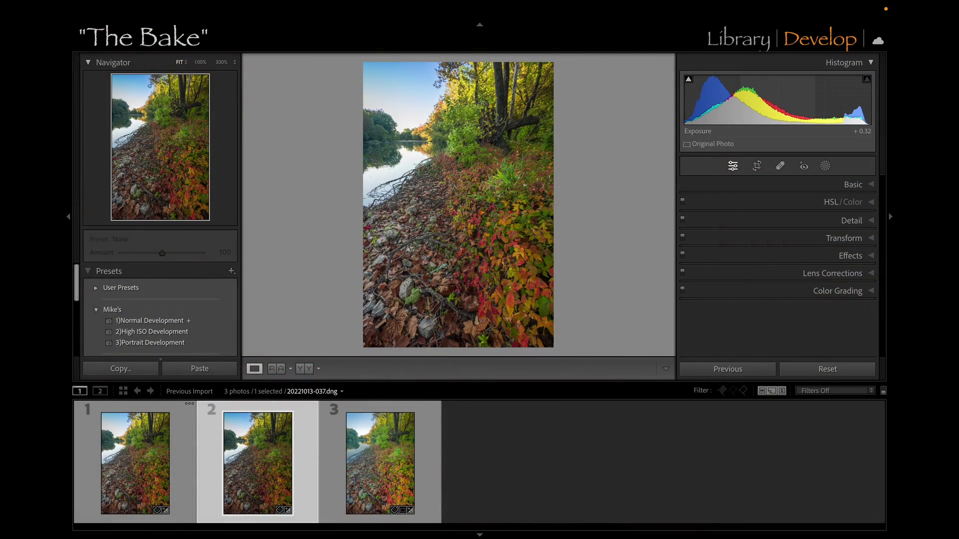
Select the photos 20221013-036.dng and 20221013-037.dng and open them together as layers in Photoshop
left_click_drag(762, 93, 773, 91)
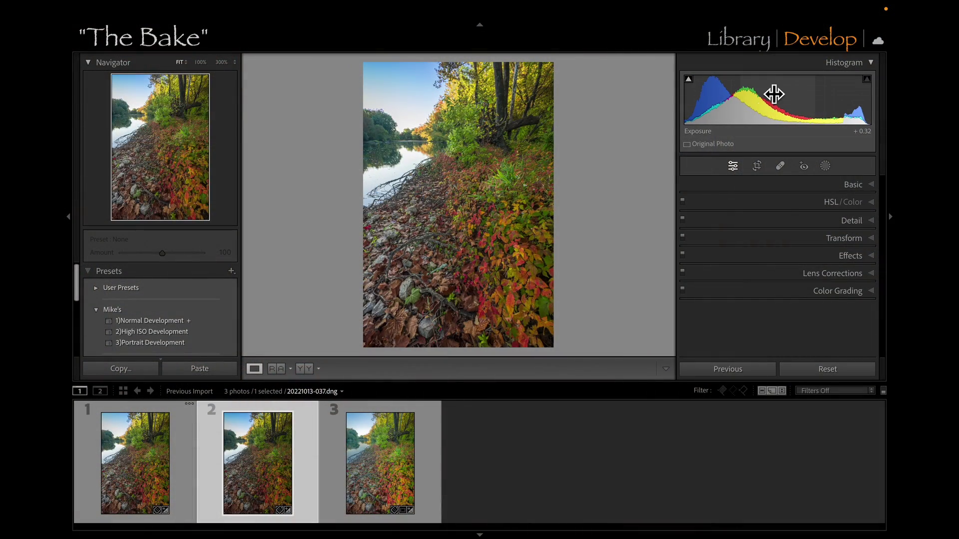
left_click(134, 480, "ctrl")
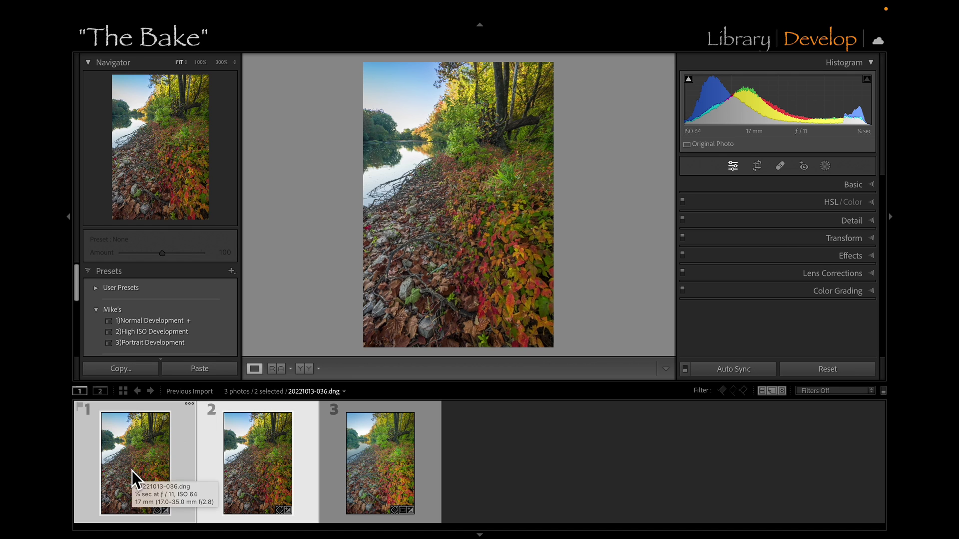
right_click(134, 480)
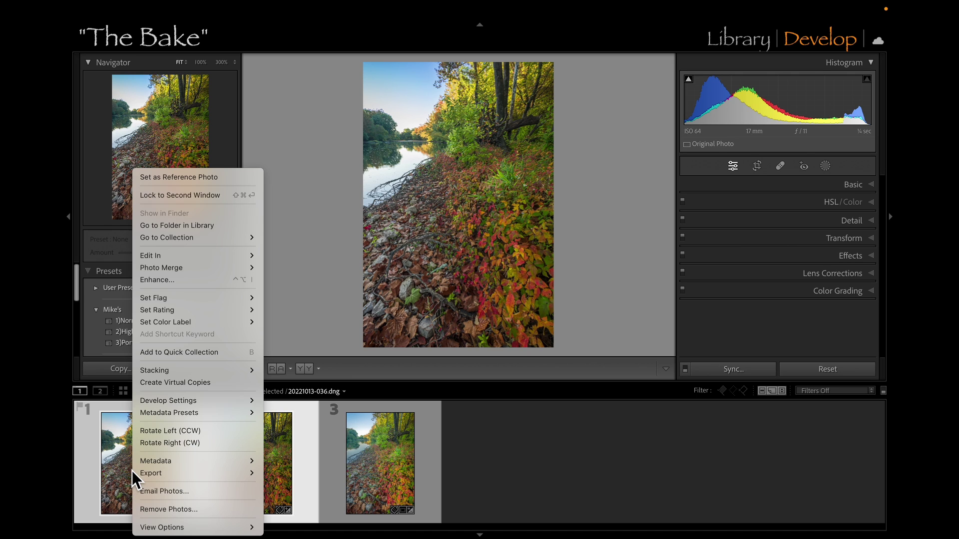
mouse_move(166, 257)
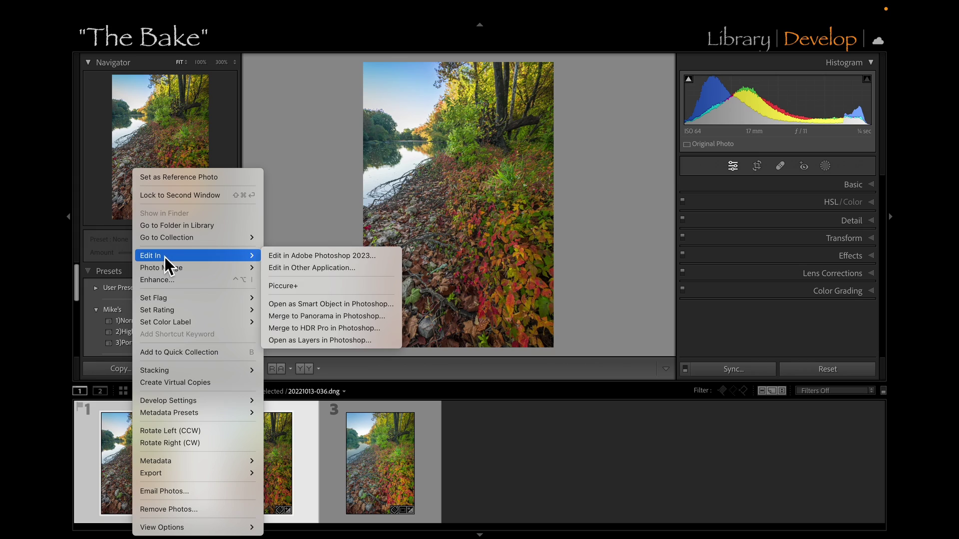
left_click(371, 342)
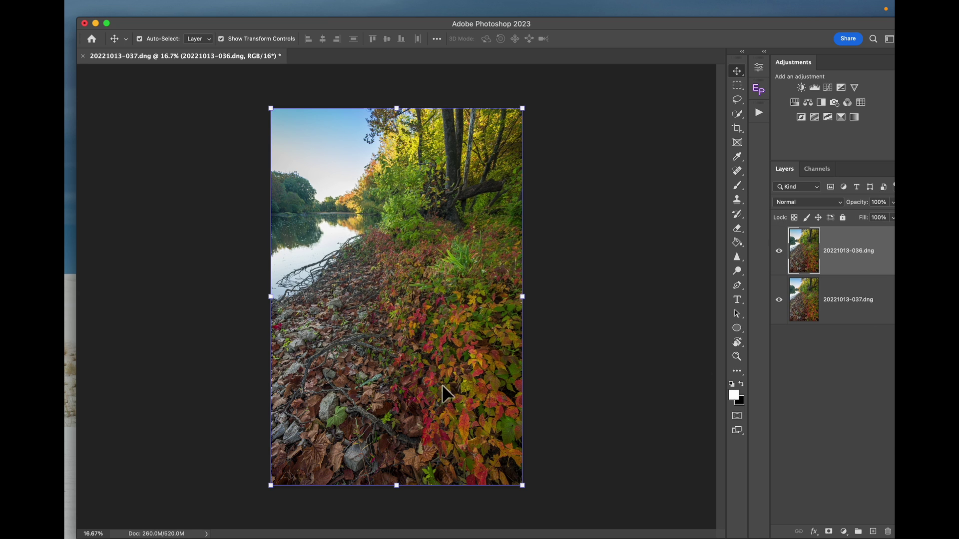
Zoom in on the foreground leaves, hide and show the 20221013-036.dng layer to compare focus, and fit the image on screen
left_click(737, 358)
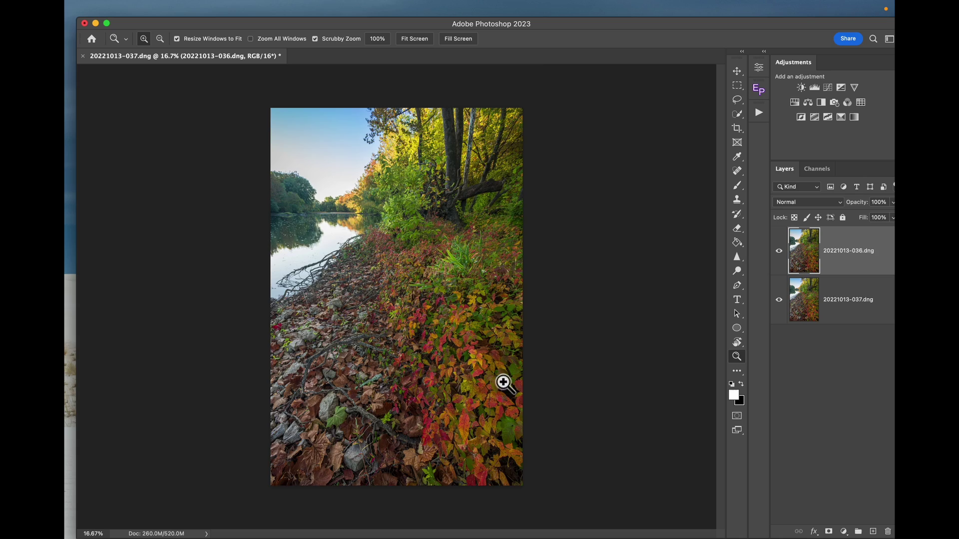
left_click(482, 408)
left_click_drag(482, 408, 482, 408)
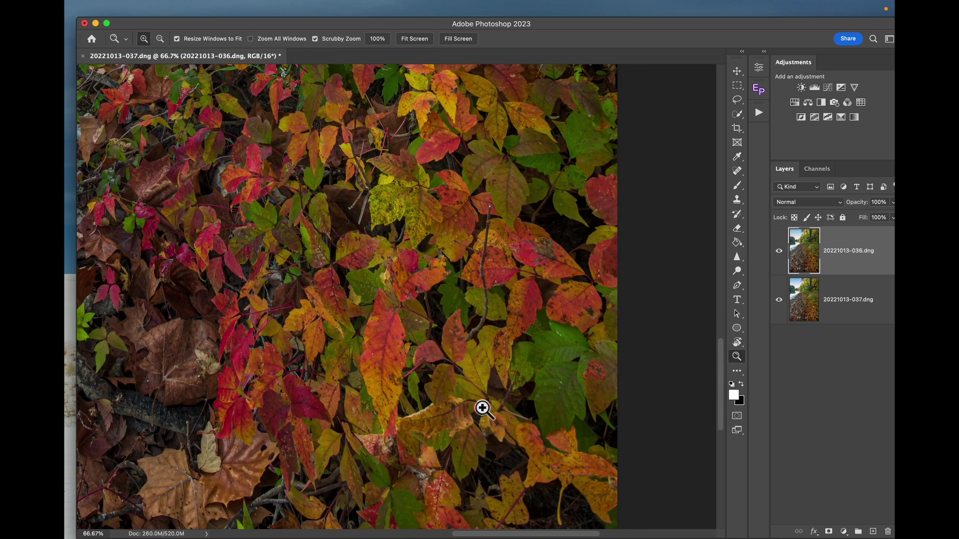
left_click(779, 251)
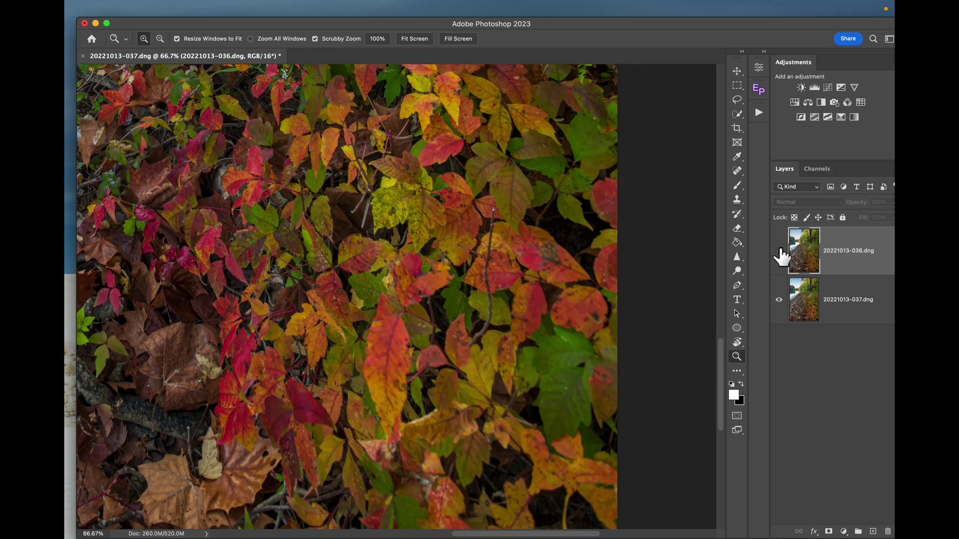
left_click(780, 251)
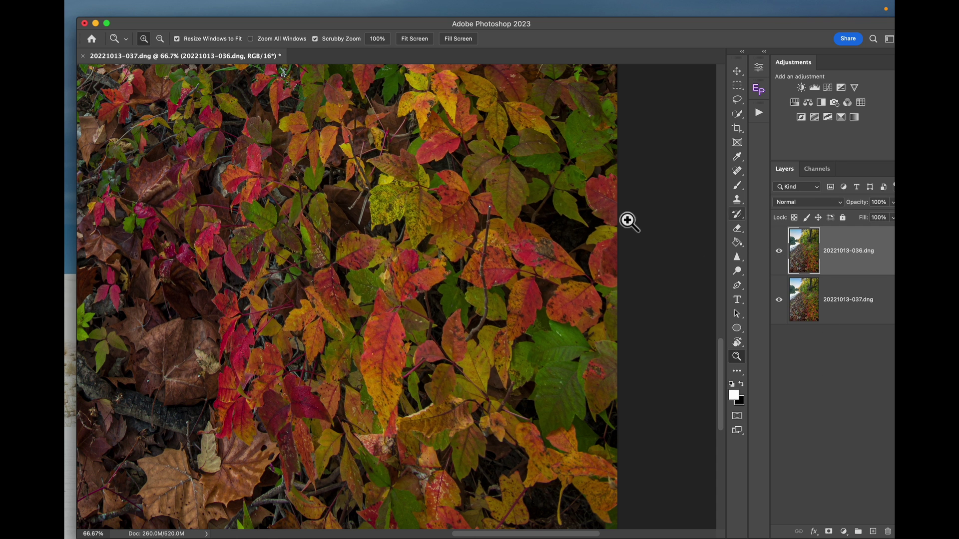
left_click(414, 39)
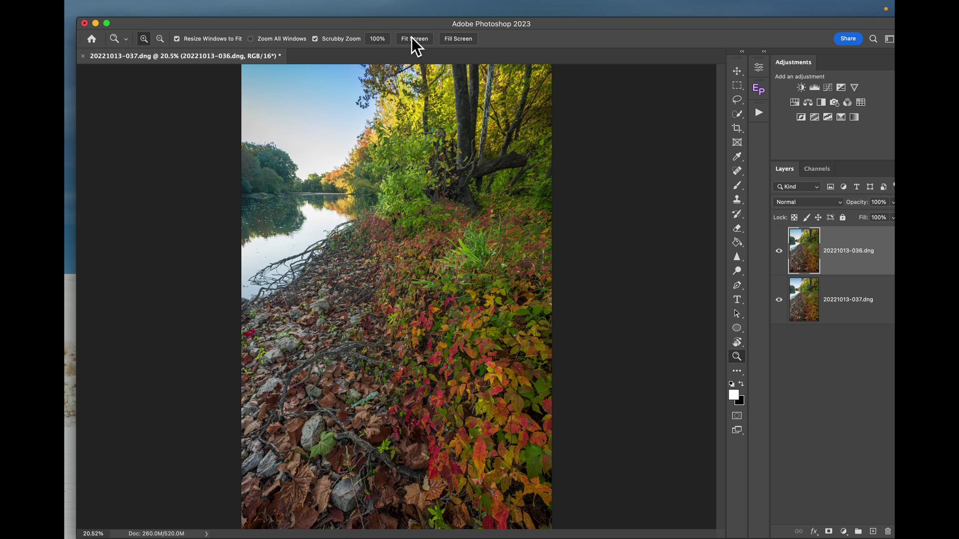
Zoom to 200% on the distant trees and toggle the 20221013-036.dng layer repeatedly to compare background focus between the two shots
left_click(289, 173)
left_click(294, 171)
left_click(291, 175)
left_click(290, 175)
left_click(293, 175)
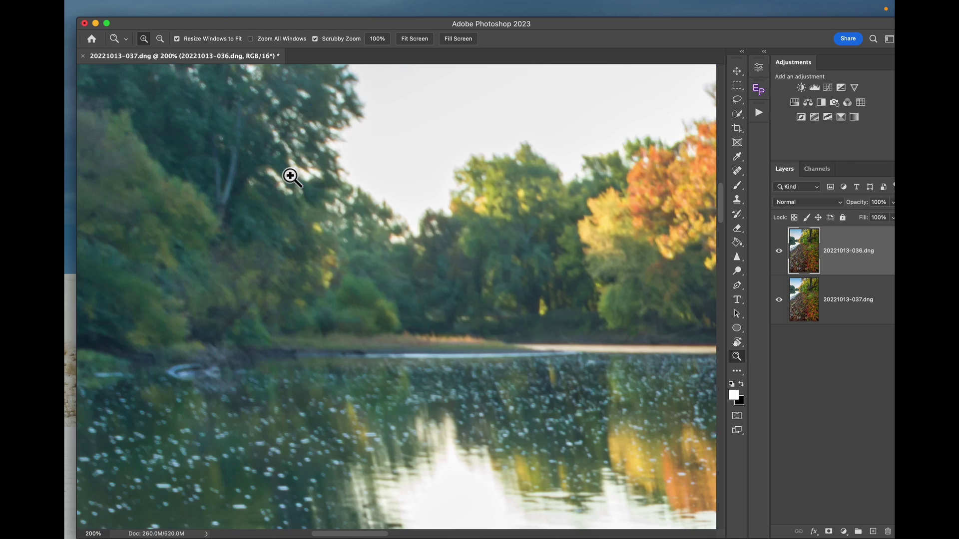
left_click(298, 176)
left_click(778, 251)
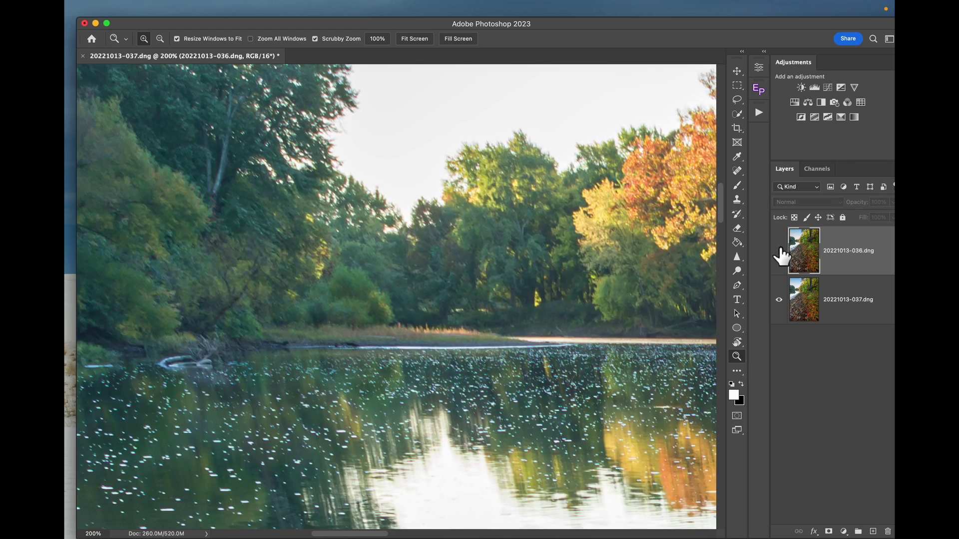
left_click(780, 252)
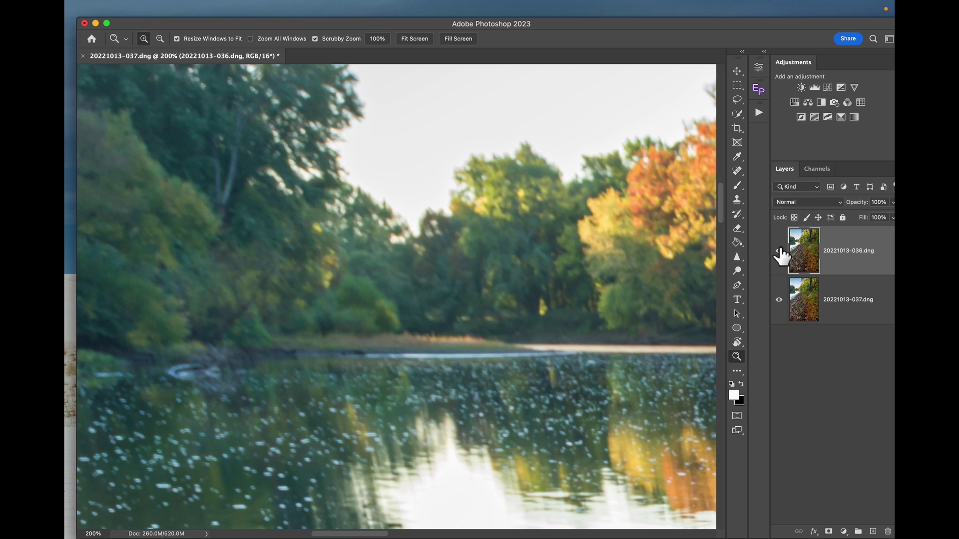
left_click(779, 251)
left_click(779, 251)
left_click(779, 251)
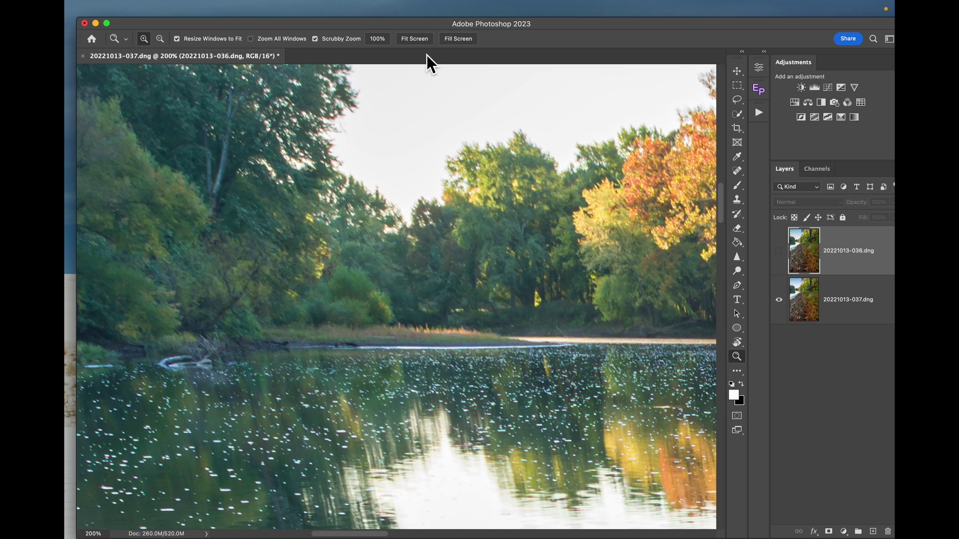
left_click(415, 39)
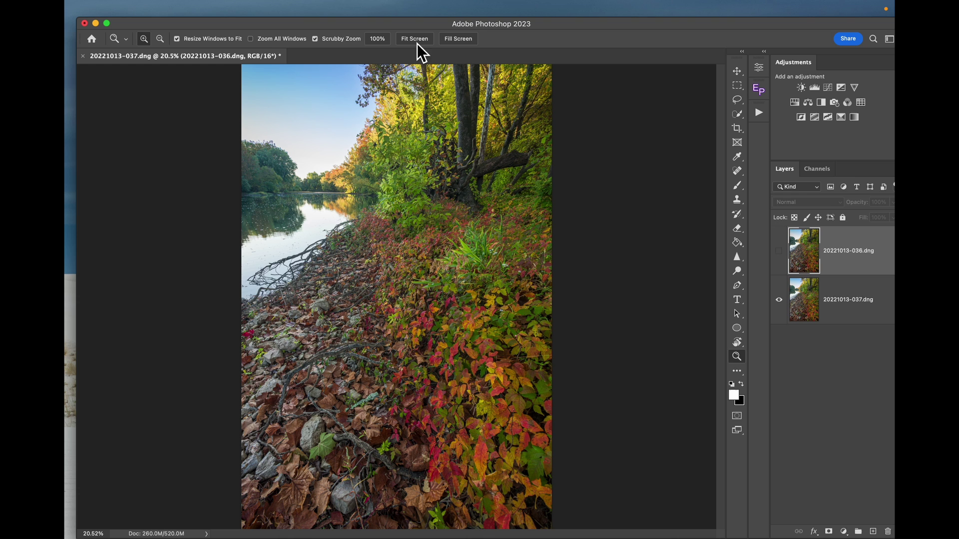
Select both photo layers, auto-align them with the Auto projection, and deselect the layers
left_click(868, 322)
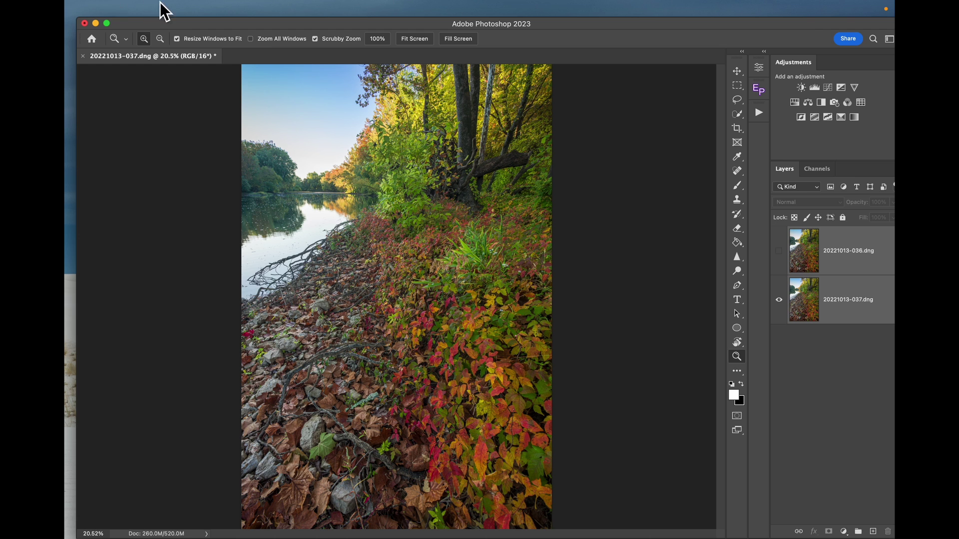
mouse_move(178, 10)
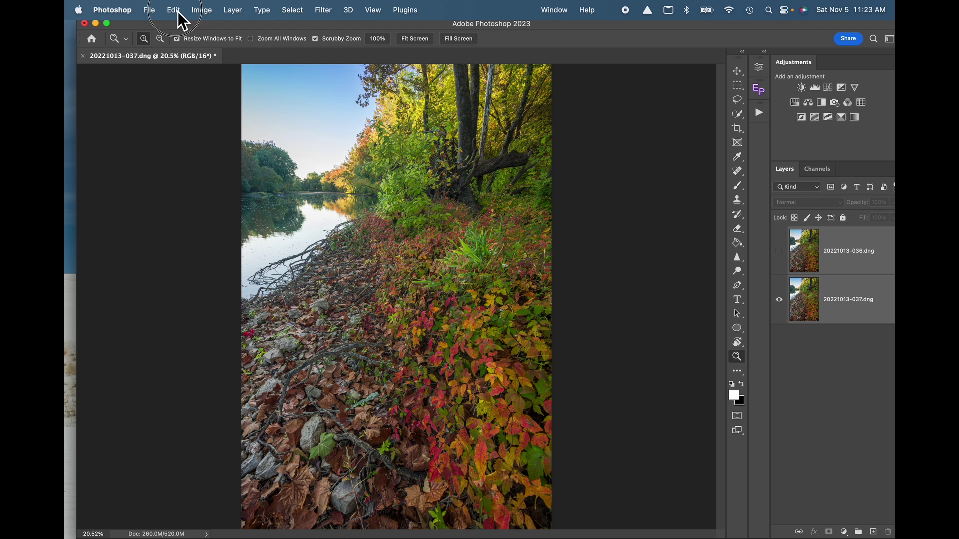
left_click(175, 10)
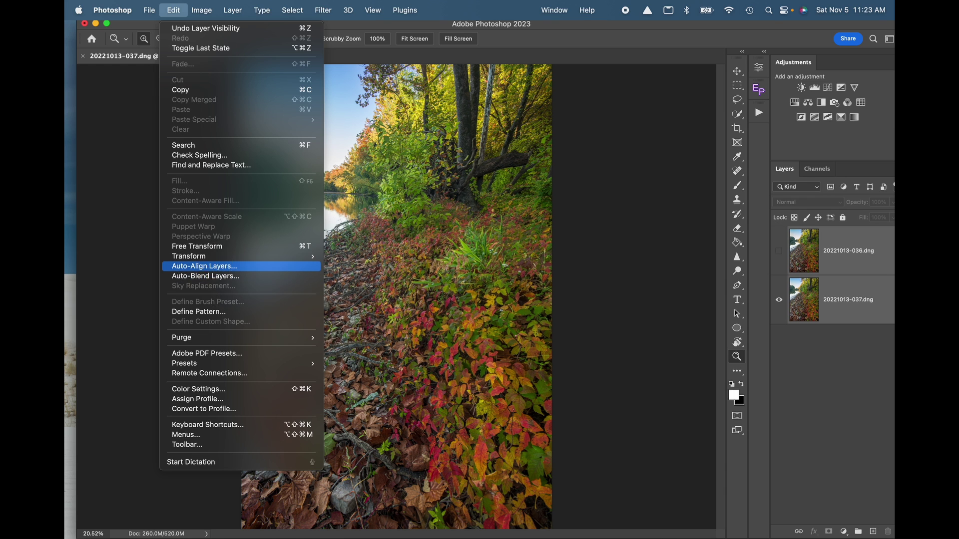
left_click(208, 267)
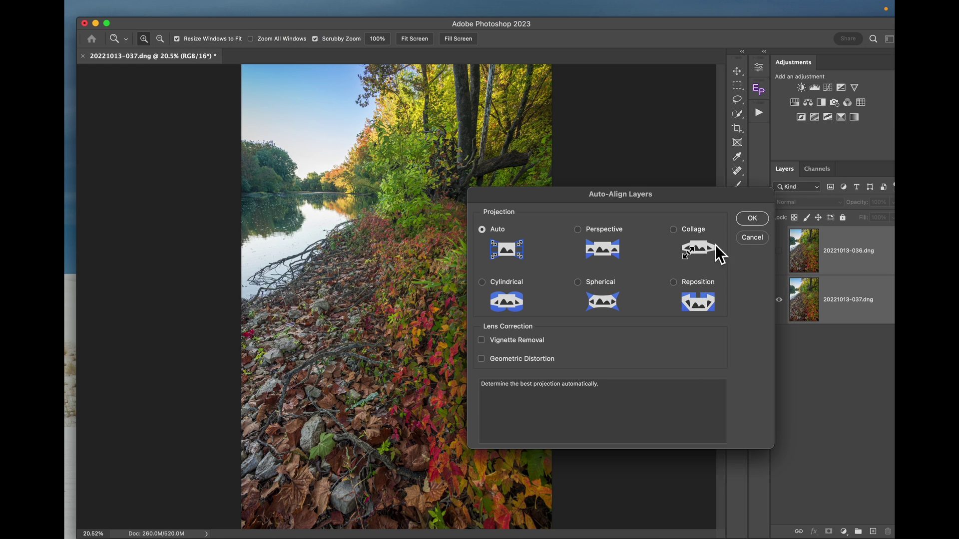
left_click(760, 219)
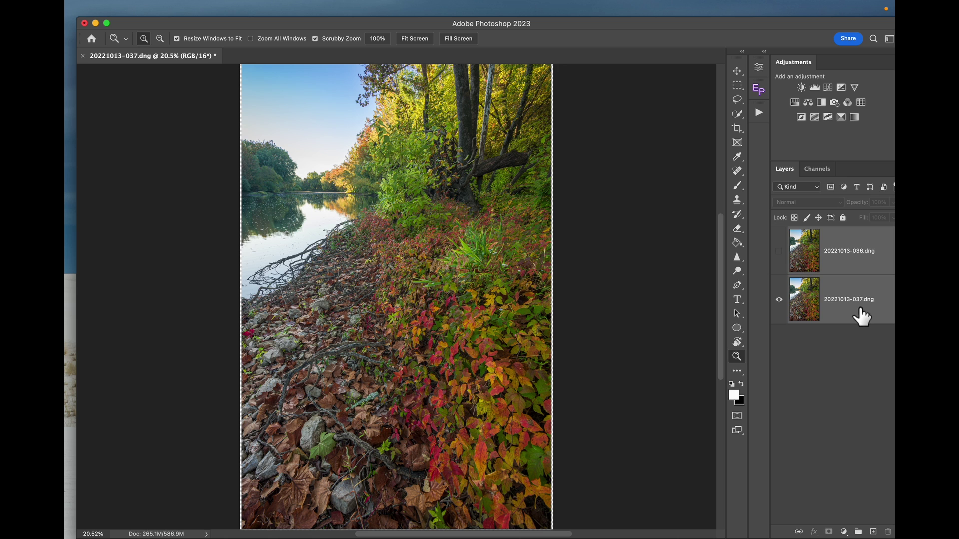
left_click(857, 380)
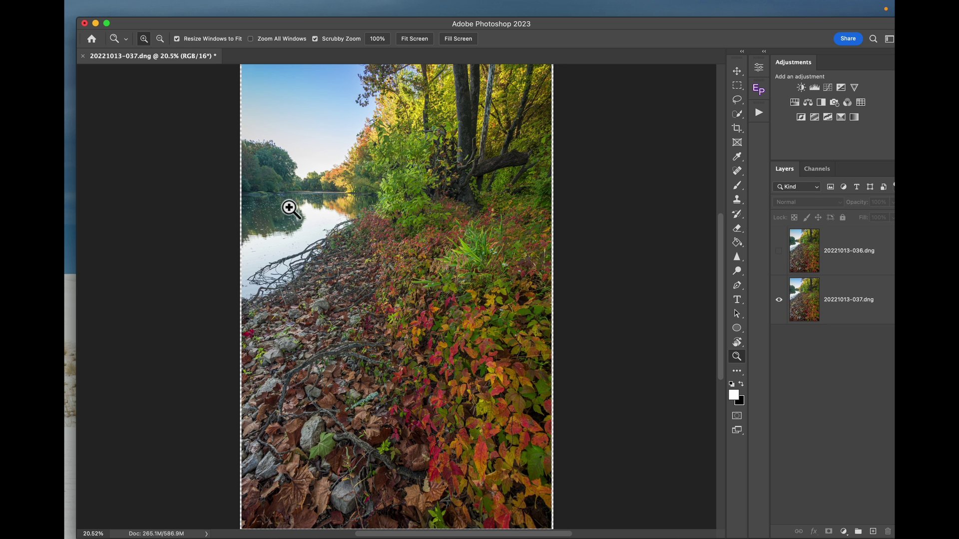
Show the 20221013-036.dng layer, zoom in on the river and branches, and hide the layer again to check the alignment
left_click(778, 251)
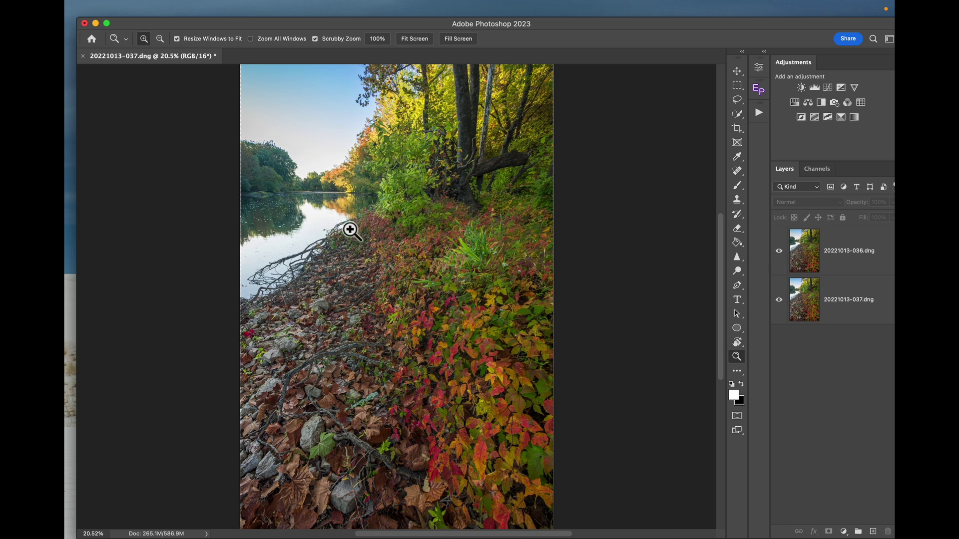
left_click(280, 210)
left_click(282, 212)
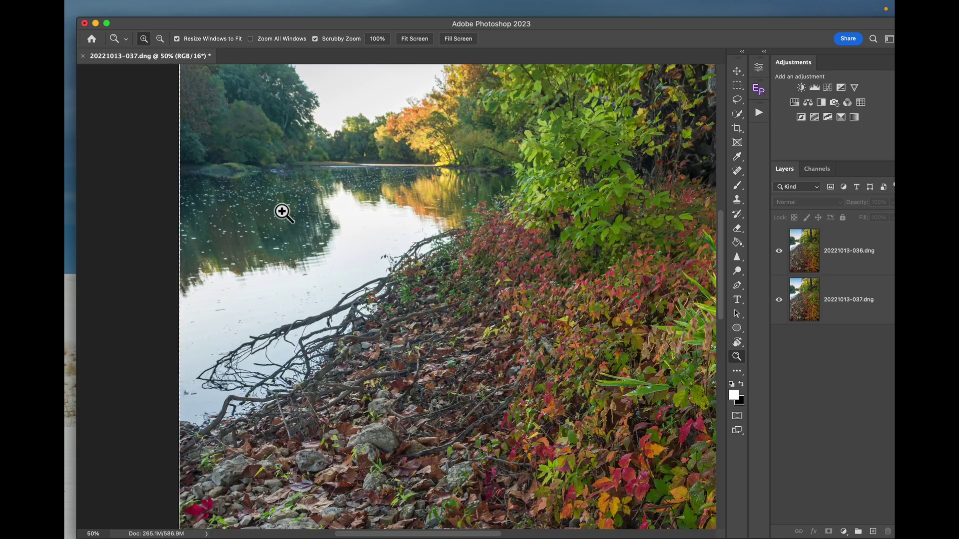
left_click(778, 252)
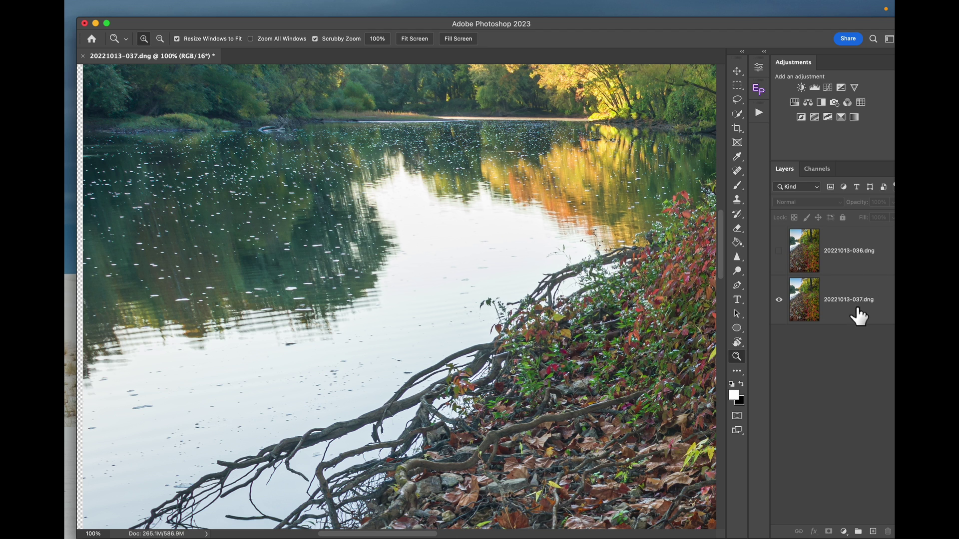
Duplicate the 20221013-037.dng layer and name the copy Movement
left_click(864, 313)
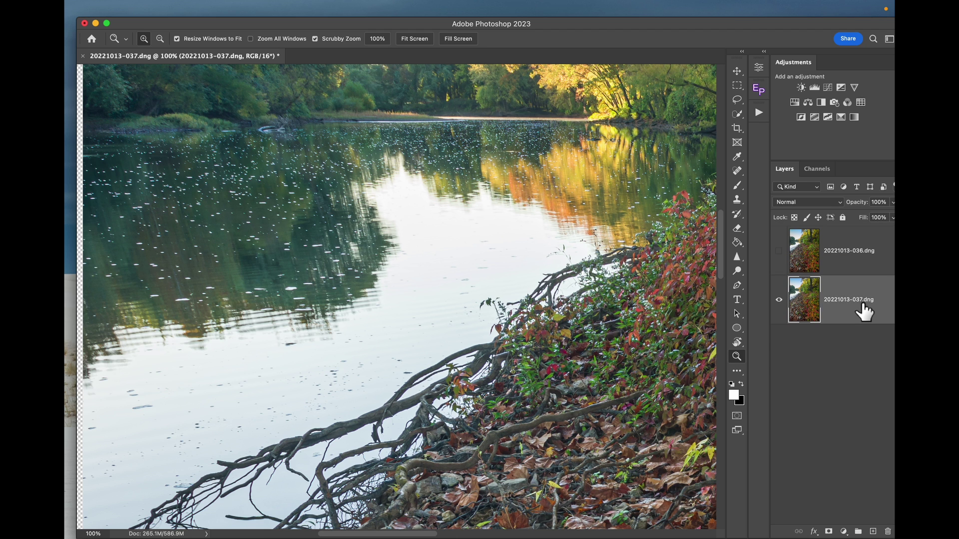
right_click(863, 304)
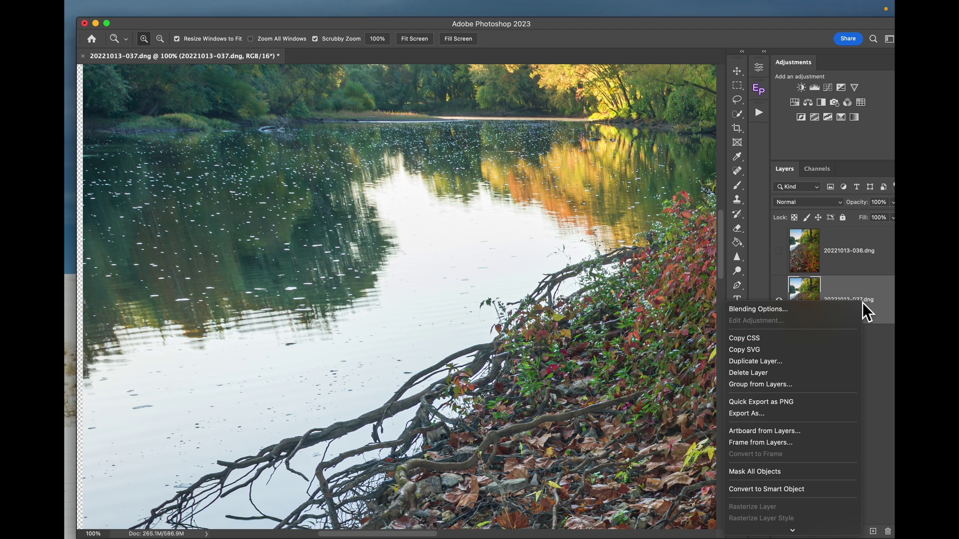
left_click(780, 362)
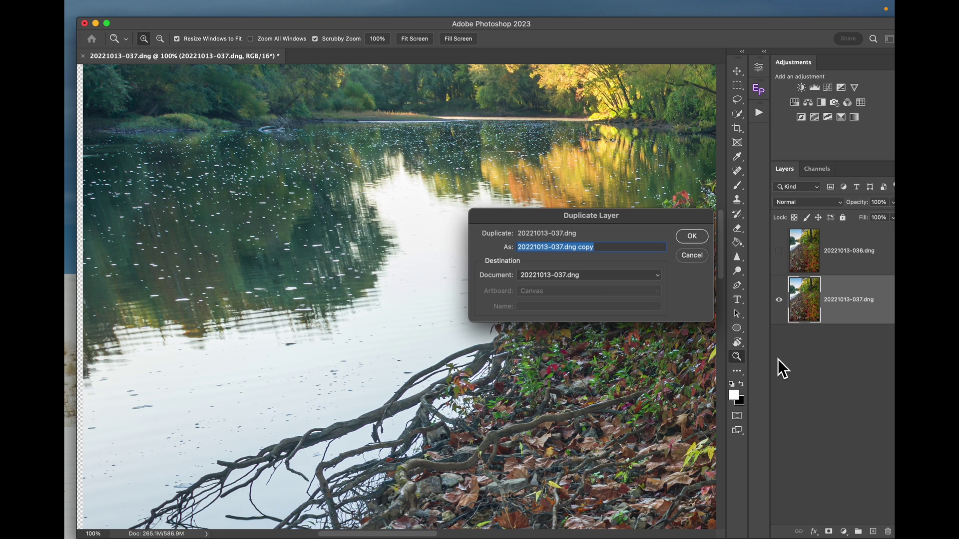
type("Movemen")
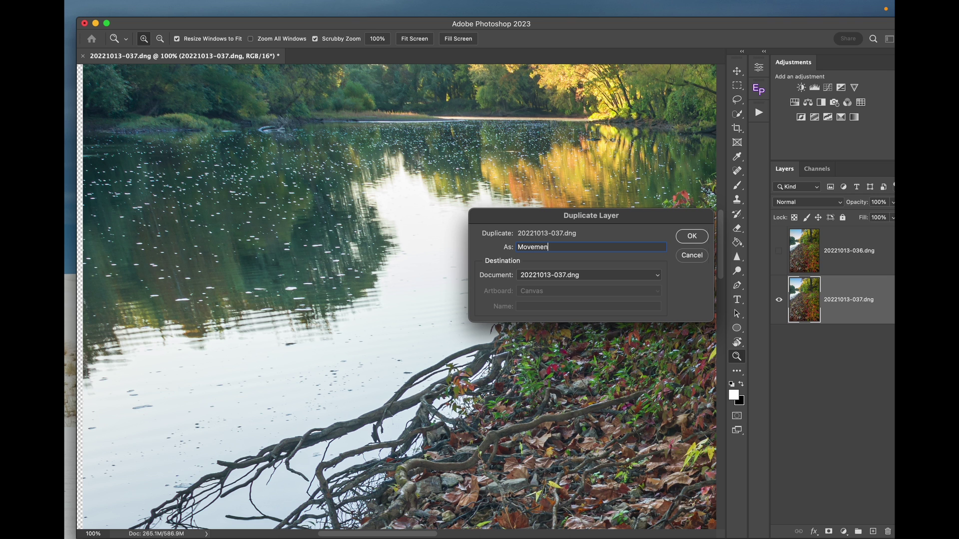
type("t")
left_click(691, 237)
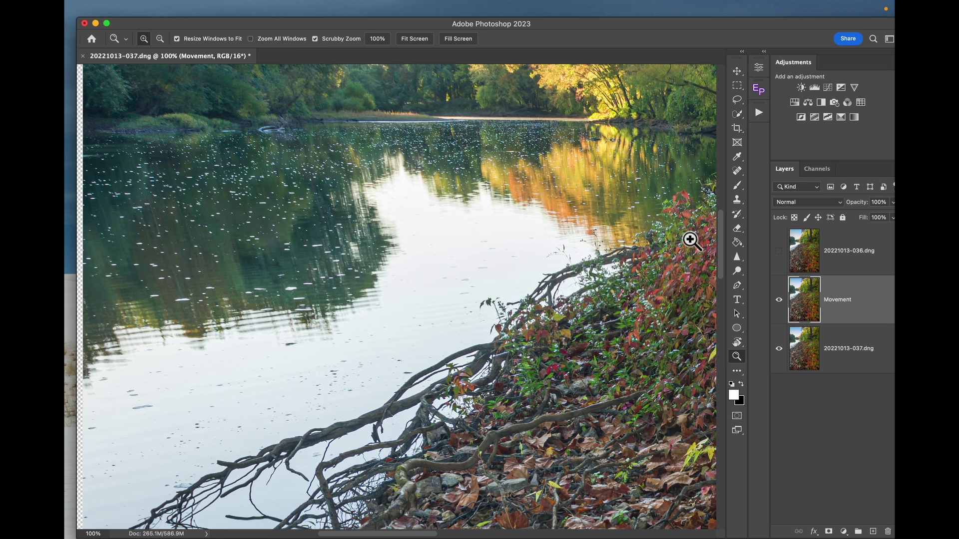
Toggle the visibility of the 20221013-036.dng and Movement layers to compare the river and branches
left_click(778, 250)
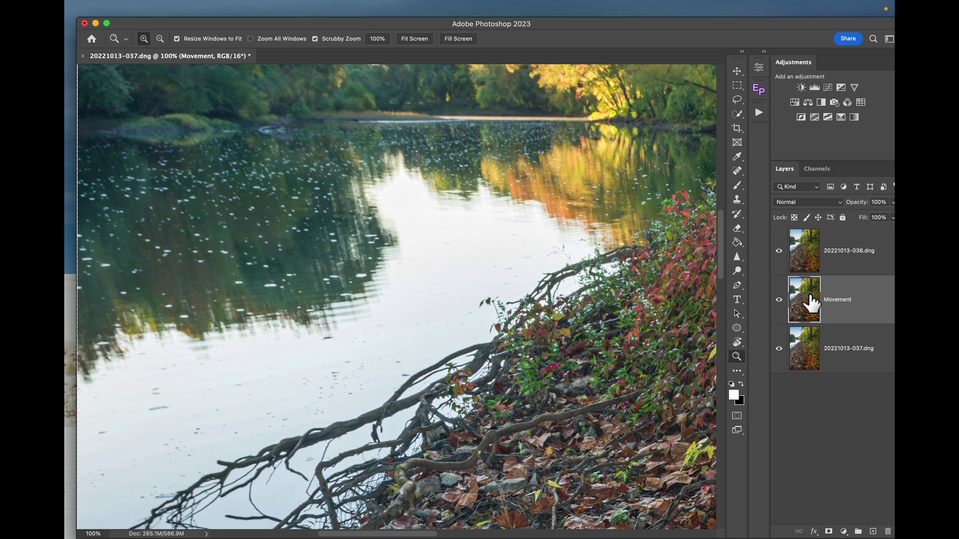
left_click(779, 257)
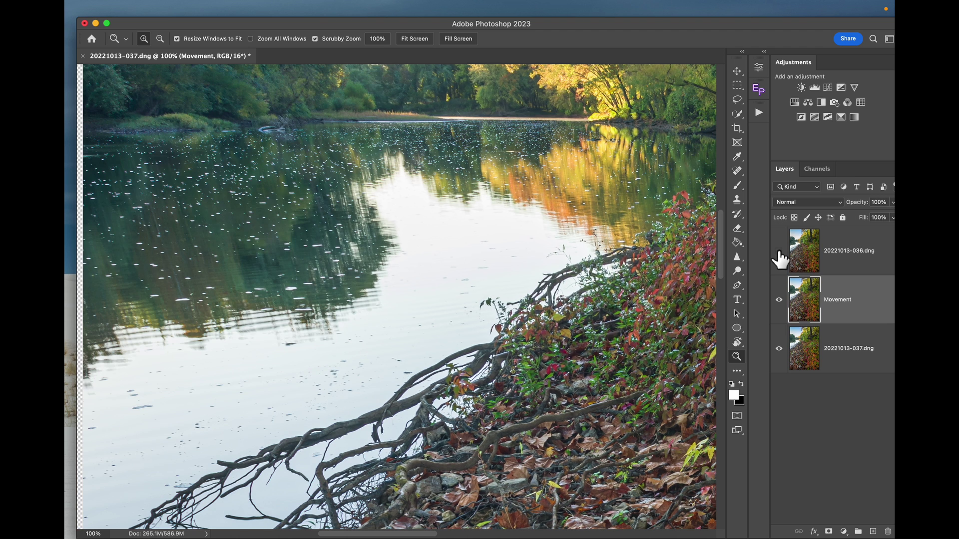
left_click(780, 300)
left_click(779, 300)
Show the 20221013-036.dng layer and auto-blend all three layers with Stack Images, Seamless Tones and Colors, and Content Aware Fill Transparent Areas
left_click(778, 251)
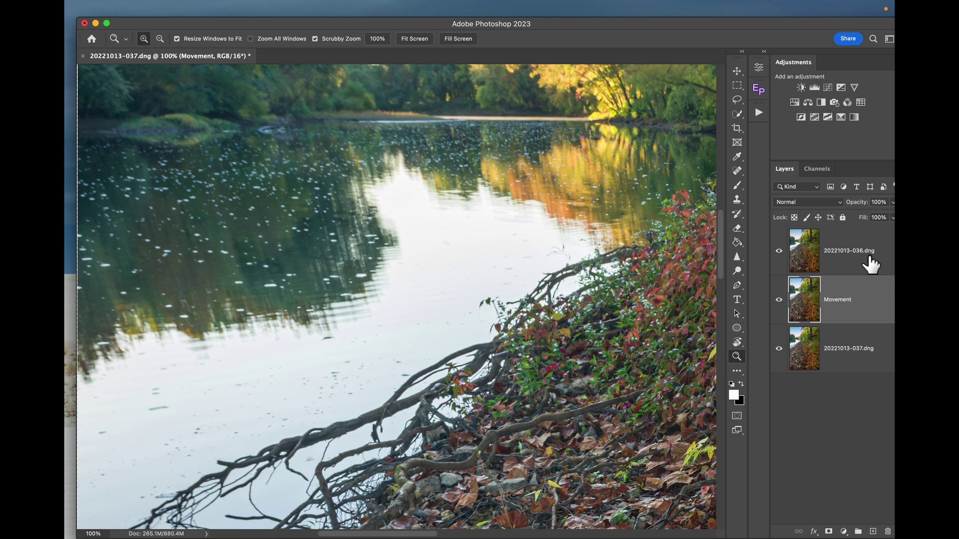
left_click(869, 265)
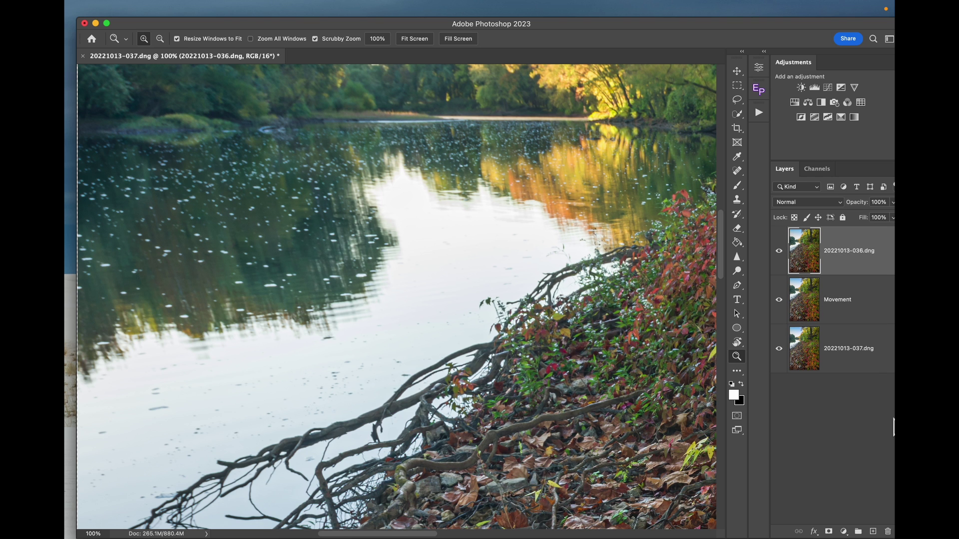
left_click(868, 369, "shift")
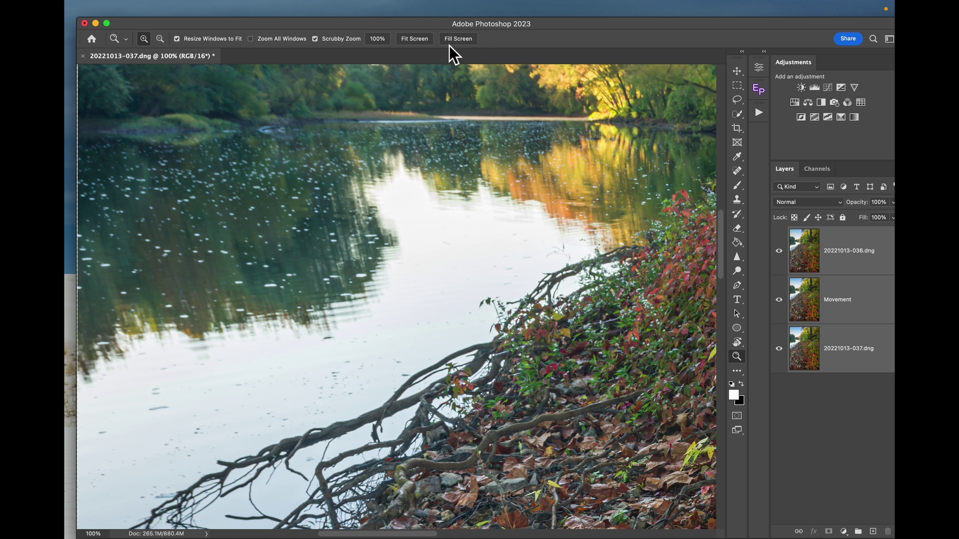
left_click(421, 40)
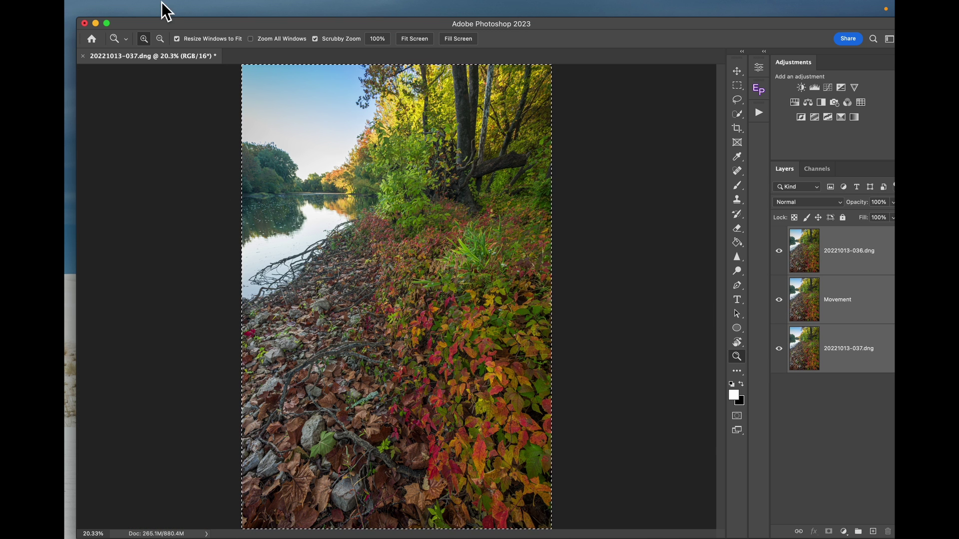
left_click(178, 10)
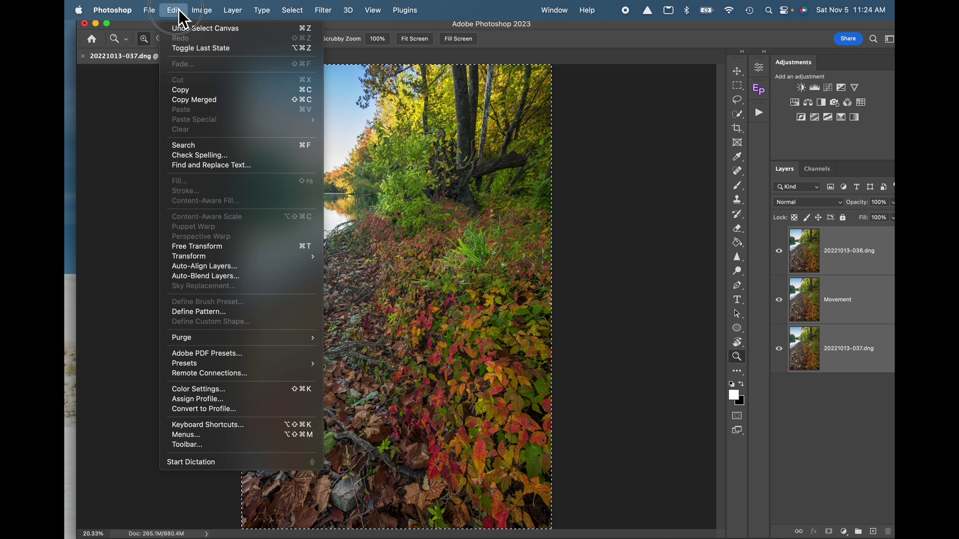
left_click(223, 275)
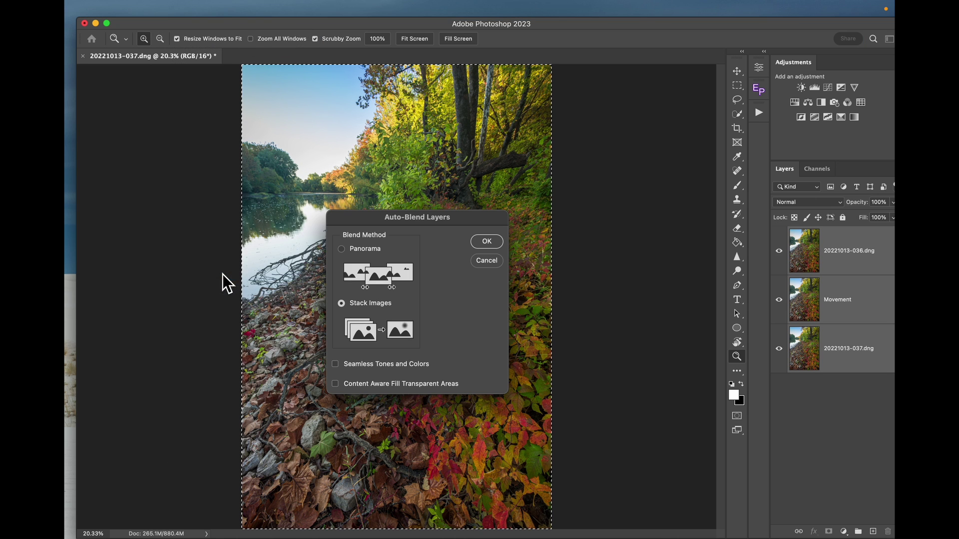
left_click(337, 364)
left_click(338, 385)
left_click(487, 242)
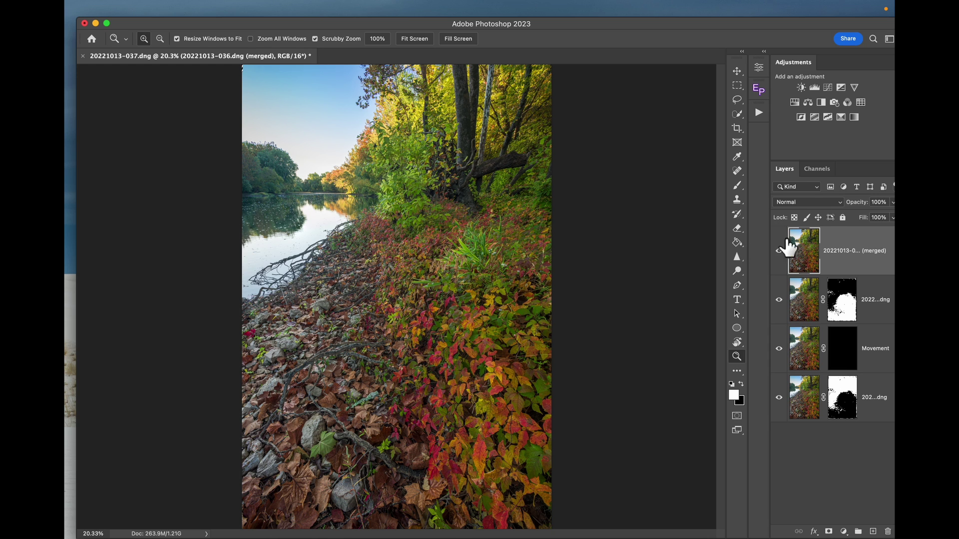
Zoom in to 66.67% on the merged image and examine the blend across the sky, treetops, river and bank
double_click(814, 253)
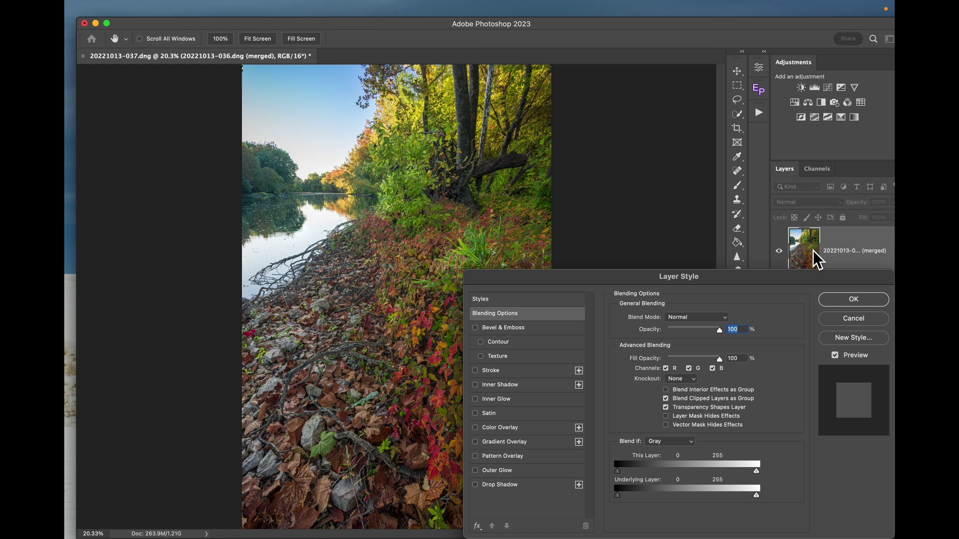
left_click(854, 299)
key("z")
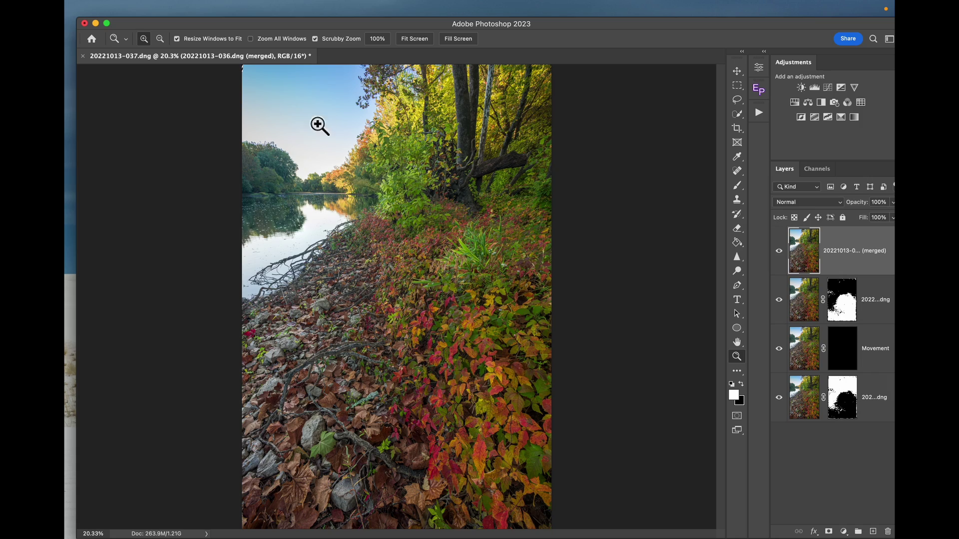
left_click_drag(279, 161, 279, 160)
left_click_drag(491, 359, 491, 358)
scroll(491, 359, "down", 10)
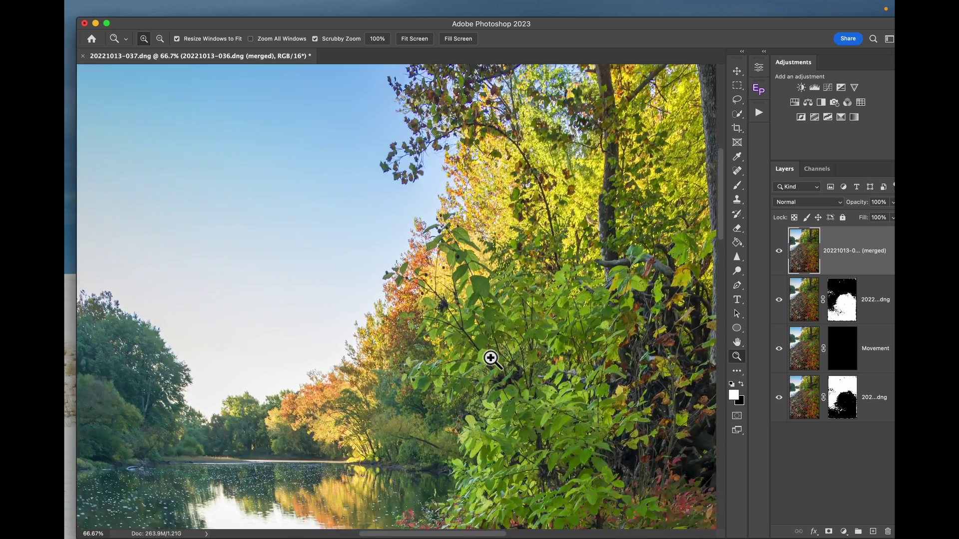
scroll(489, 358, "up", 15)
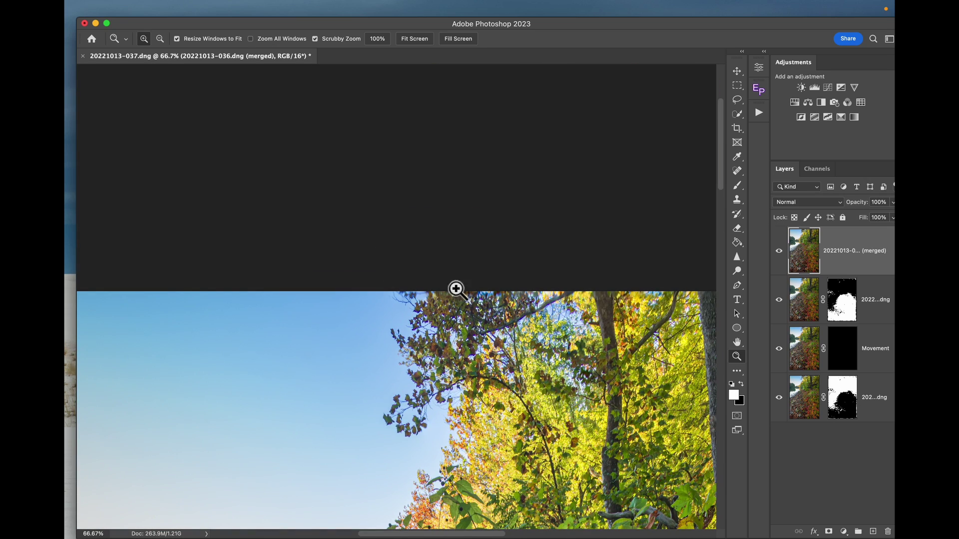
scroll(534, 365, "down", 2)
scroll(533, 365, "down", 10)
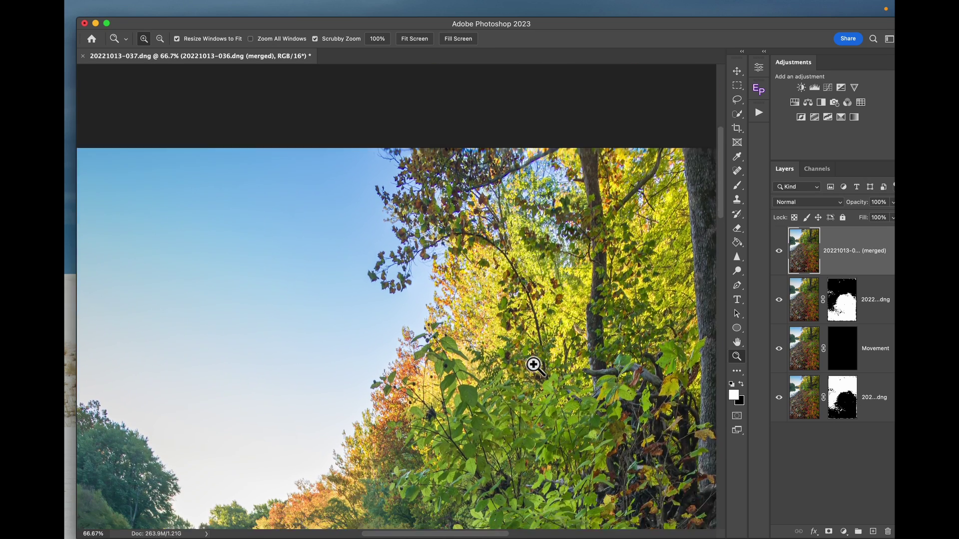
scroll(533, 365, "down", 8)
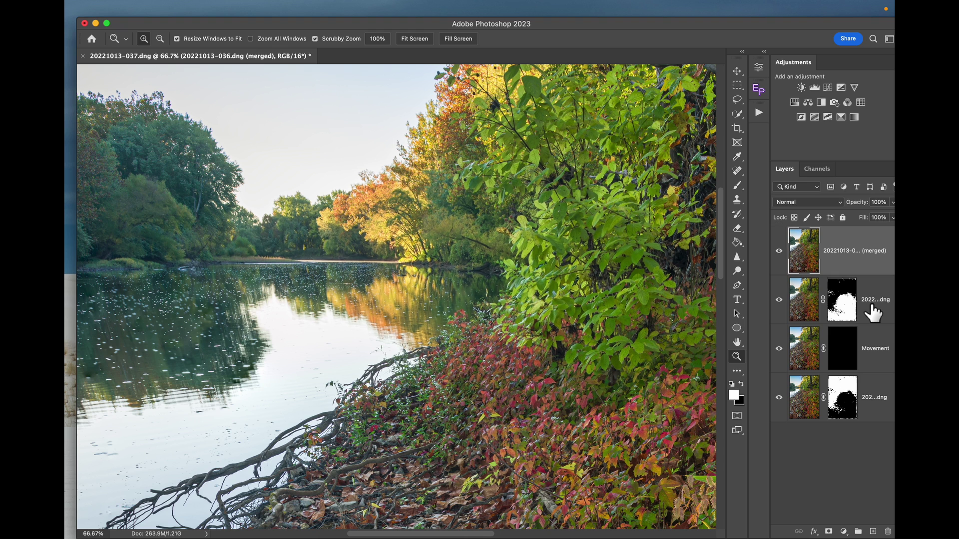
Delete the masked 20221013-036.dng and 20221013-037.dng layers, keeping the merged and Movement layers
left_click(873, 313)
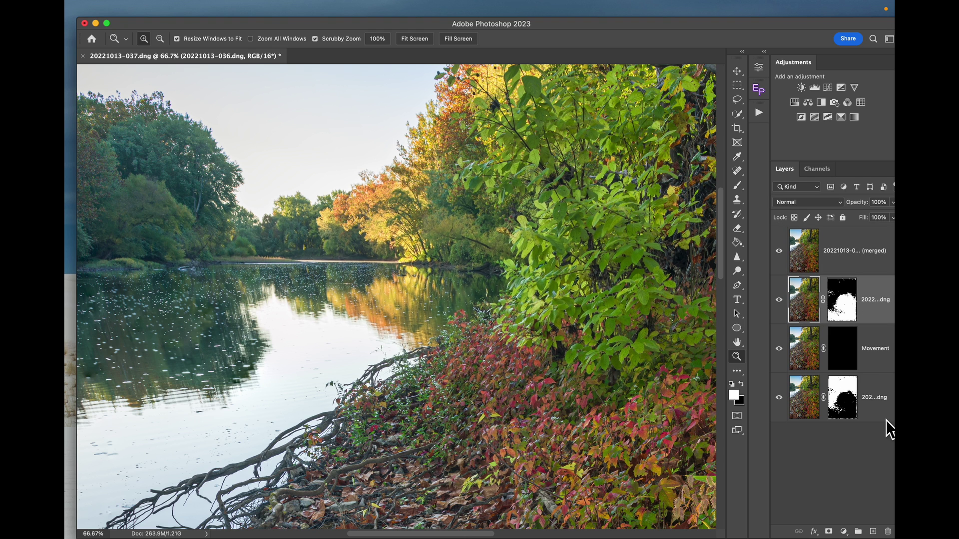
left_click(874, 413)
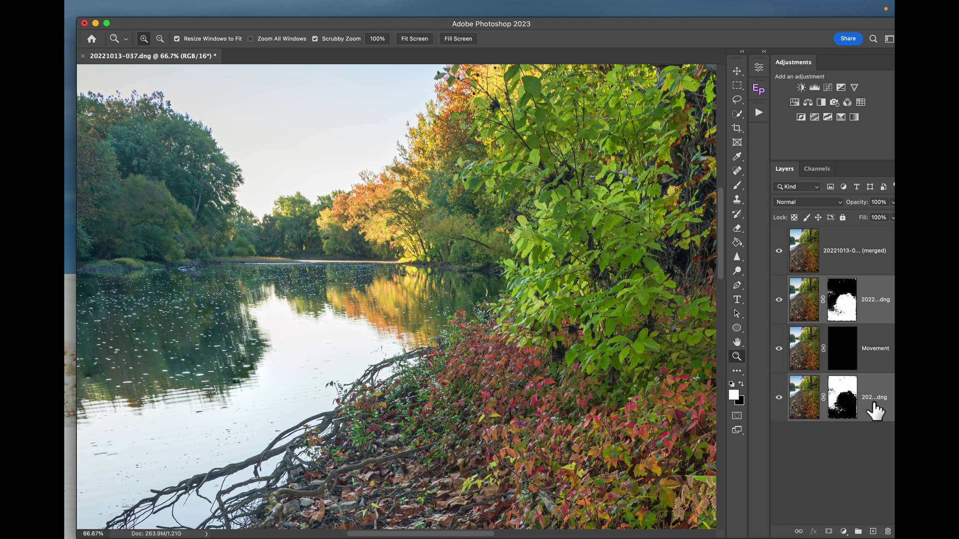
right_click(873, 403)
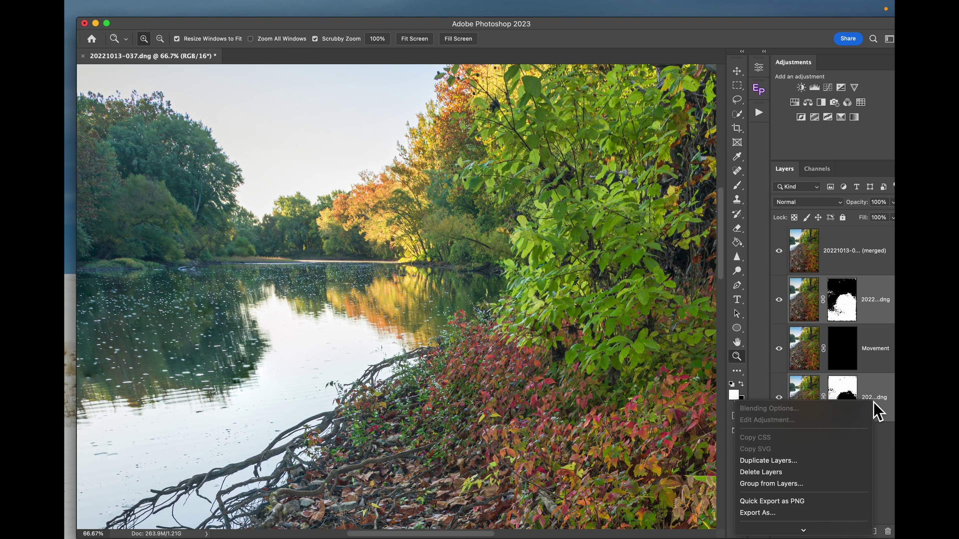
left_click(780, 472)
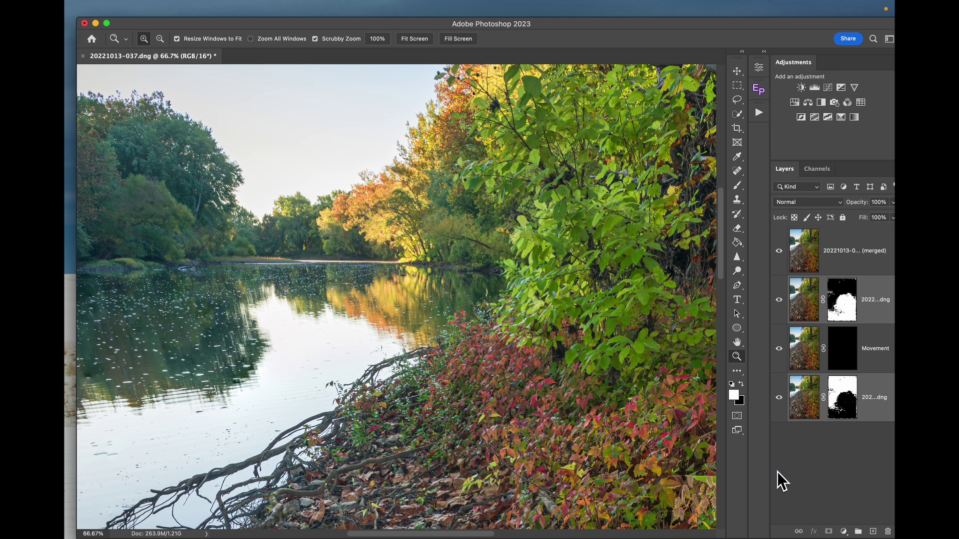
Place the Movement layer above the merged layer, delete its layer mask, and add a new black mask
key("b")
right_click(844, 252)
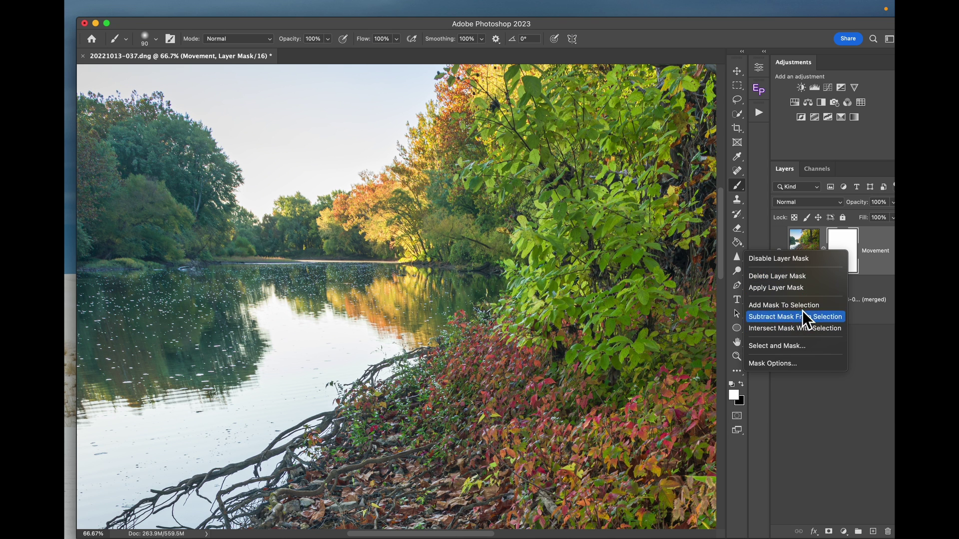
left_click(799, 278)
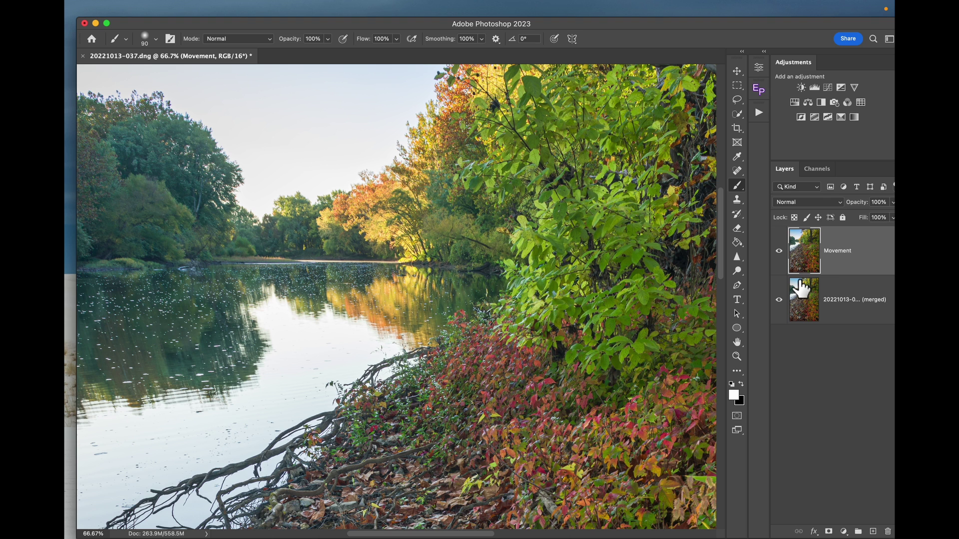
left_click(829, 533, "alt")
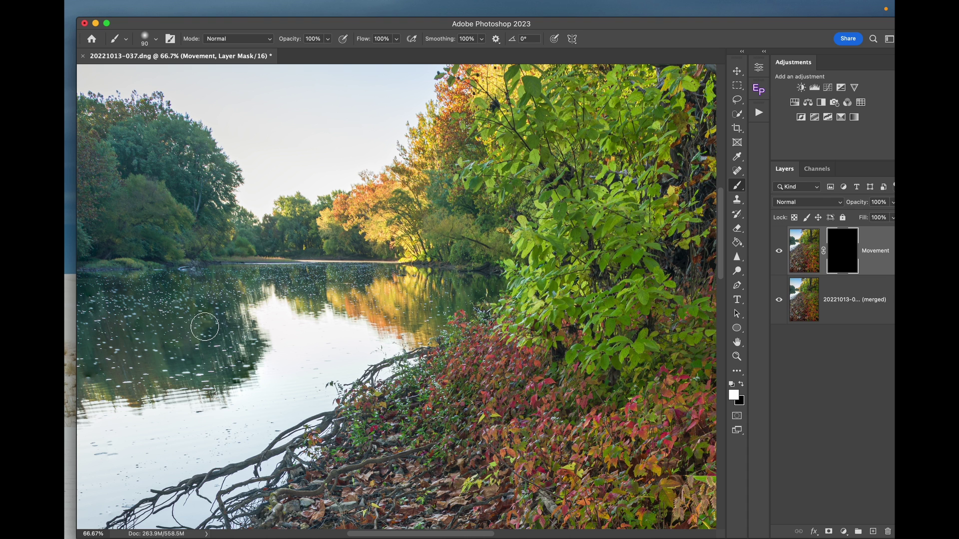
Paint white on the Movement layer's mask over the river, distant trees and sky with a size 400 brush, and fit the image on screen
key("bracketright")
key("bracketright")
key("bracketright")
key("bracketright")
key("bracketright")
key("bracketright")
key("bracketright")
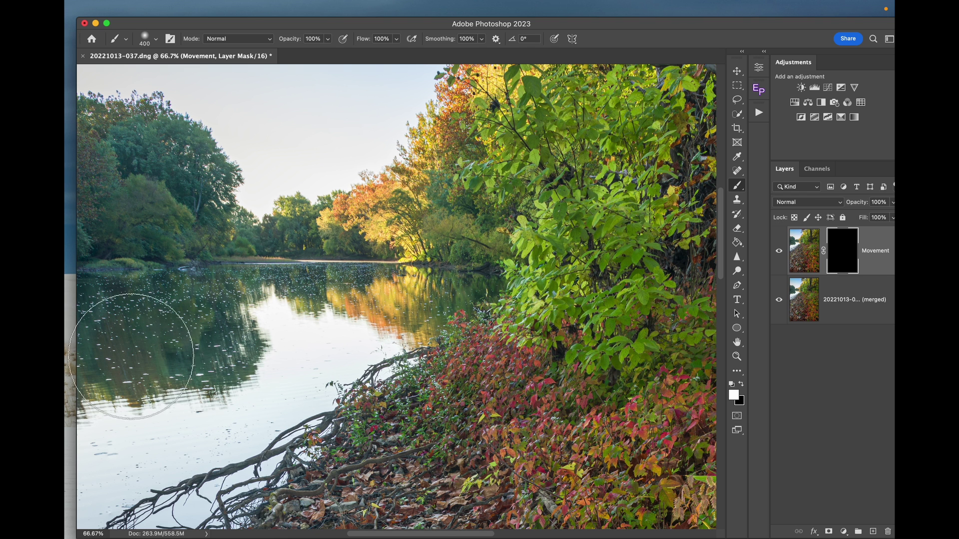
left_click_drag(212, 361, 183, 249)
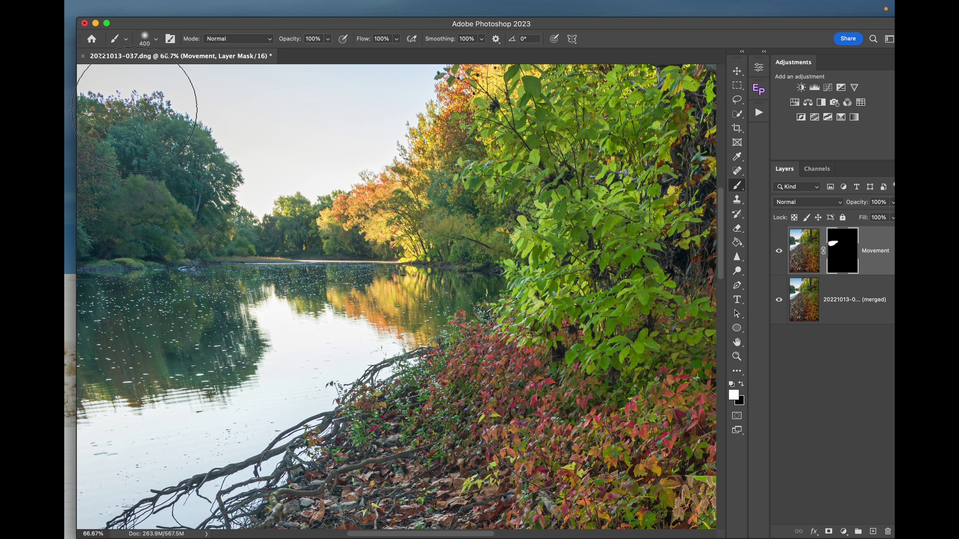
left_click_drag(166, 107, 229, 118)
left_click_drag(420, 111, 382, 97)
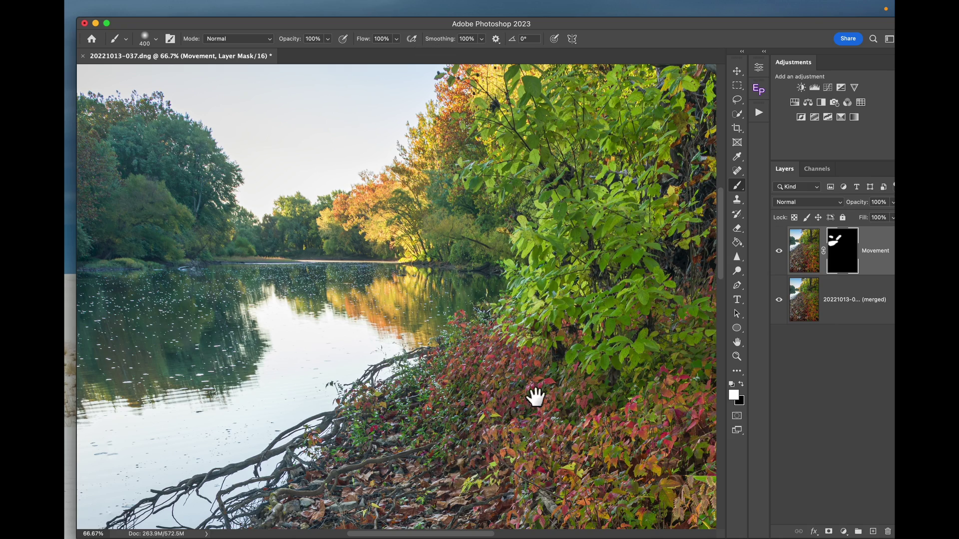
left_click_drag(534, 396, 557, 412)
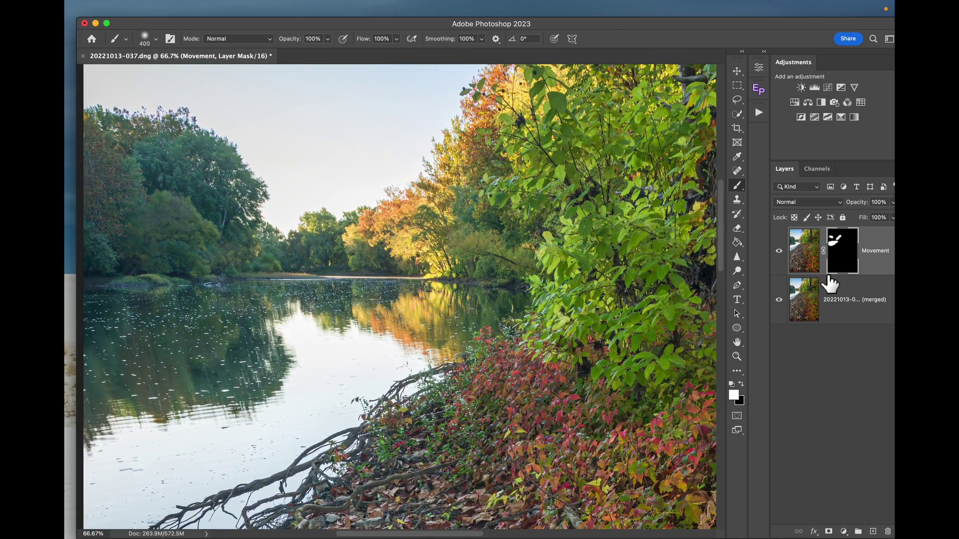
left_click(737, 356)
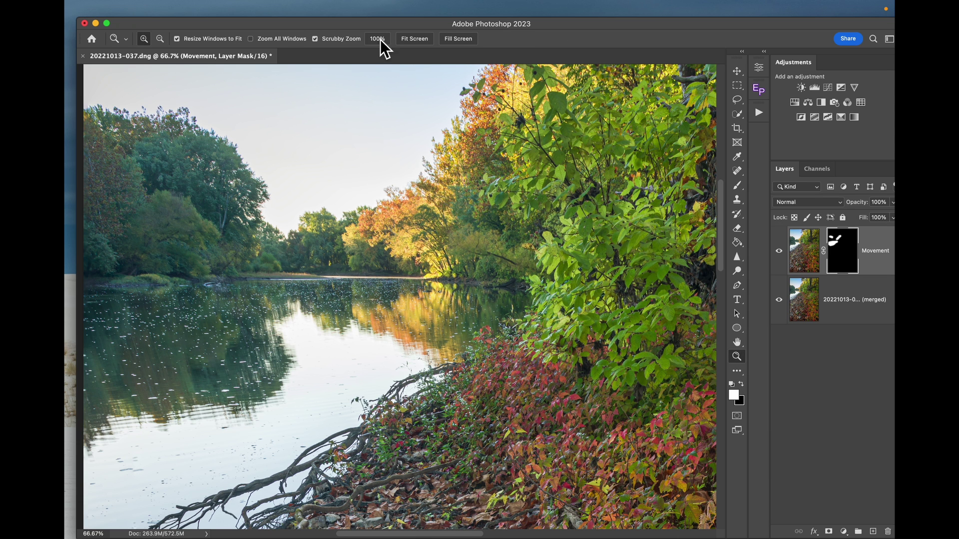
left_click(418, 39)
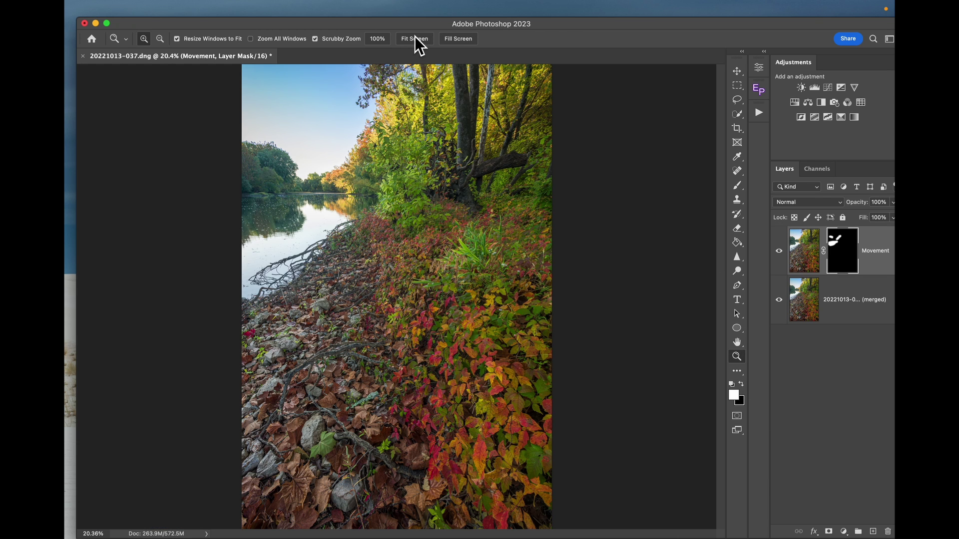
Select the Movement and merged layers and flatten the image
left_click(848, 315)
right_click(847, 307)
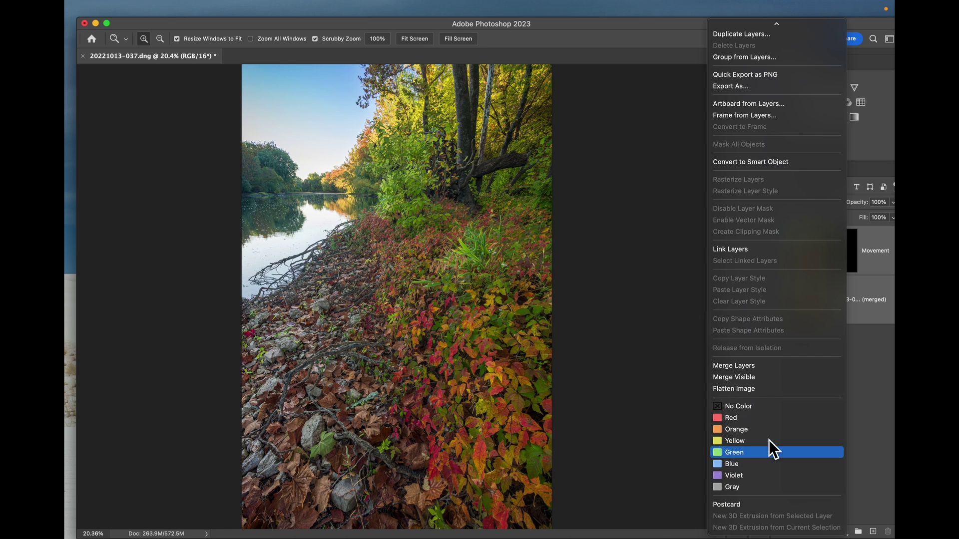
left_click(749, 390)
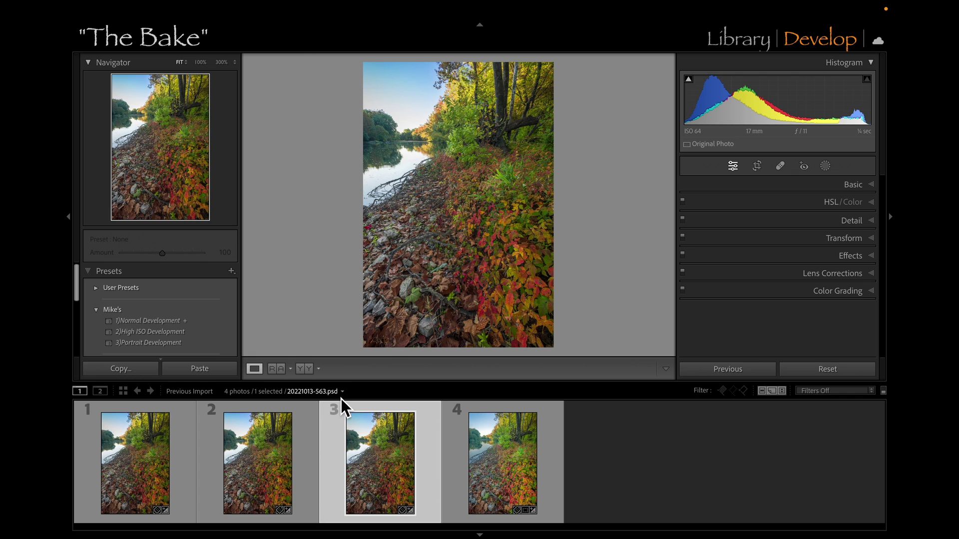
Group the merged 20221013-563.psd and its two source DNG photos into one stack with the PSD on top
left_click(275, 480)
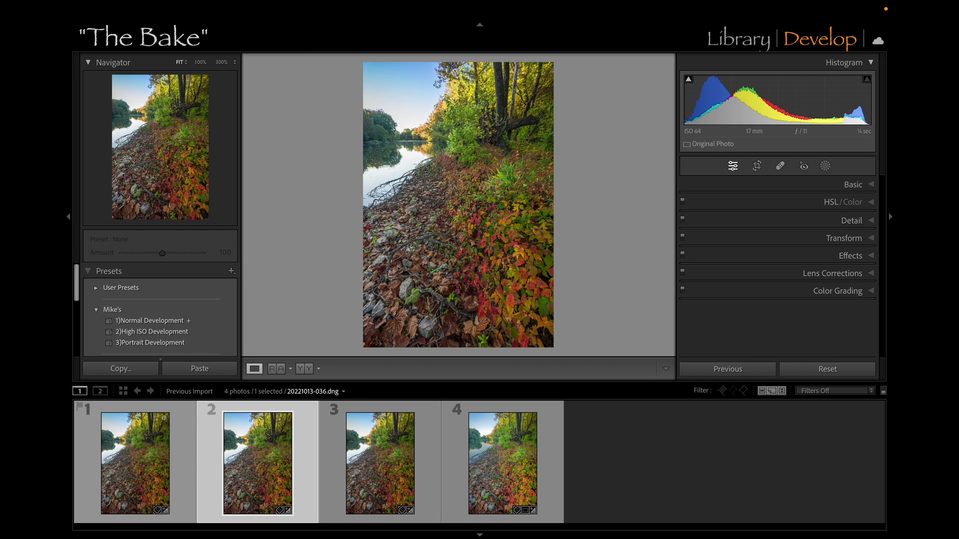
left_click(128, 456)
left_click(386, 468)
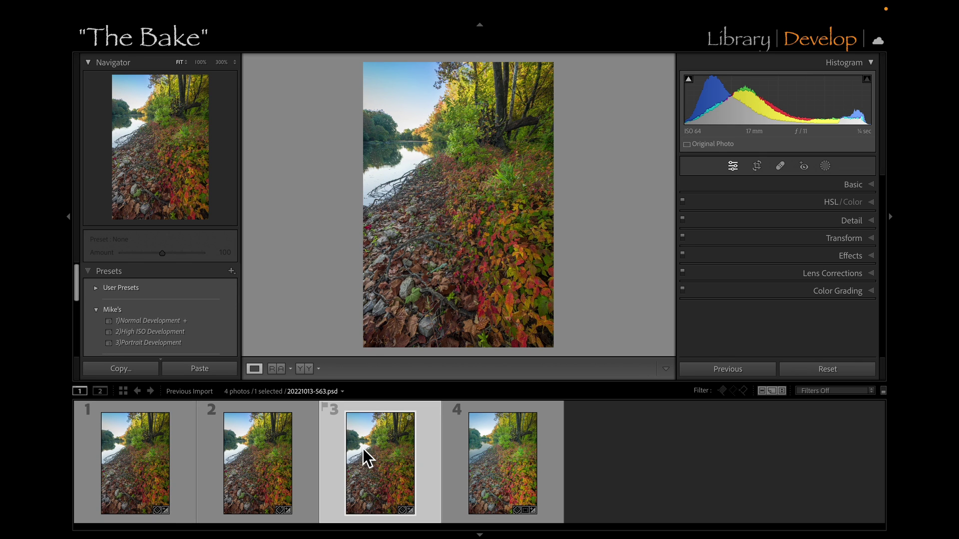
left_click(278, 469, "shift")
left_click(150, 460, "shift")
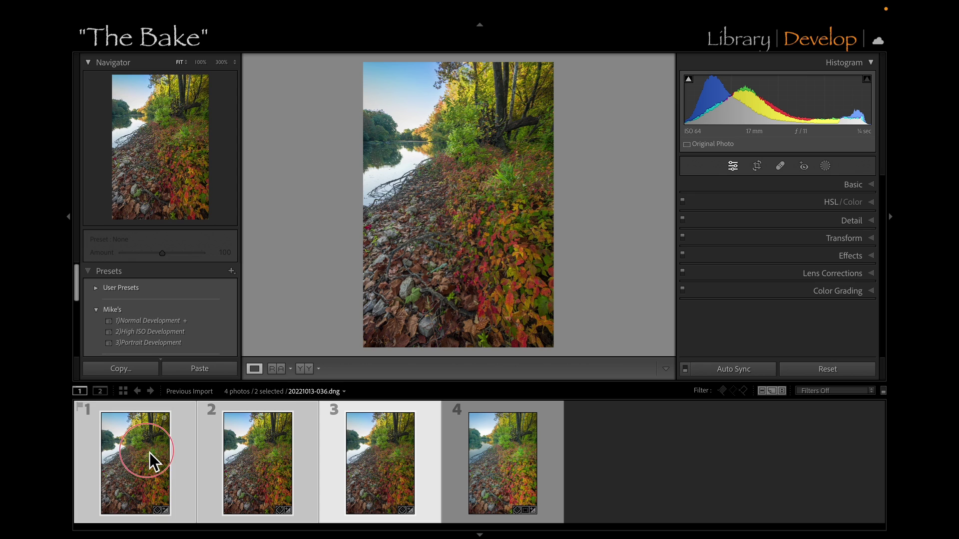
right_click(146, 449)
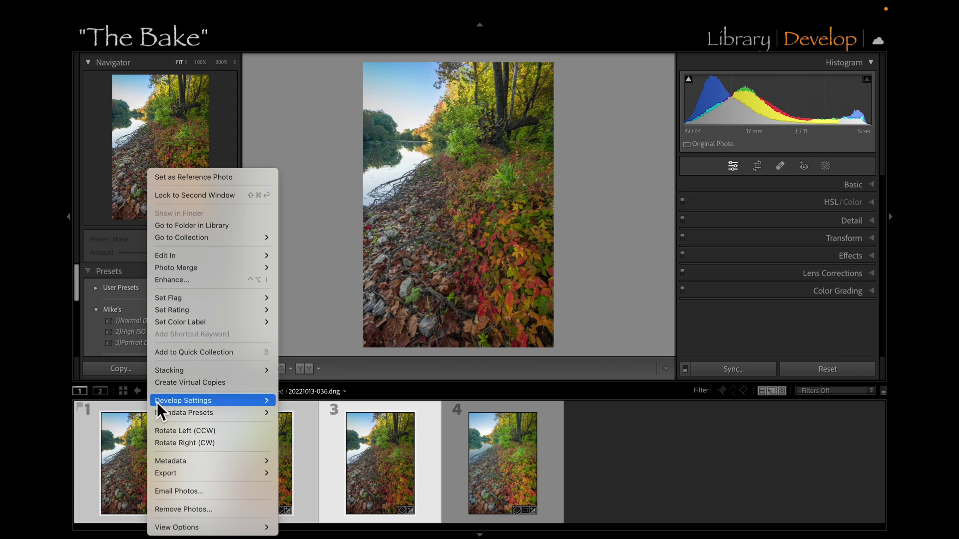
mouse_move(161, 370)
left_click(343, 371)
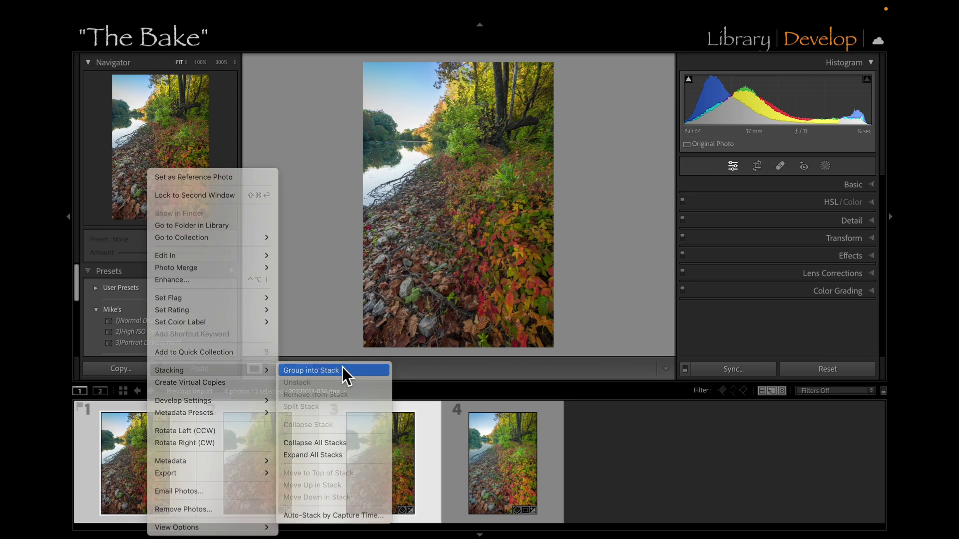
Flag 20221013-034.psd as rejected and remove it, leaving only the stack
left_click(253, 502)
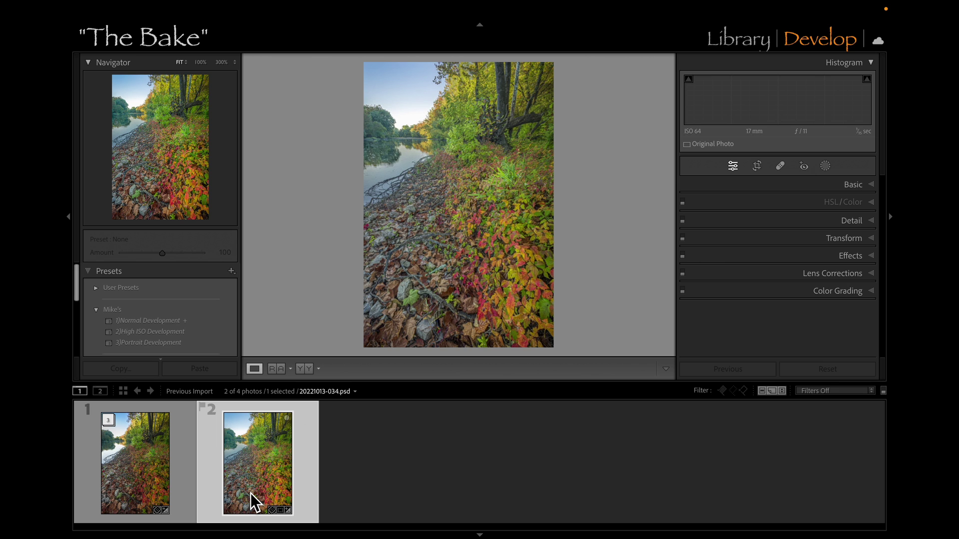
key("x")
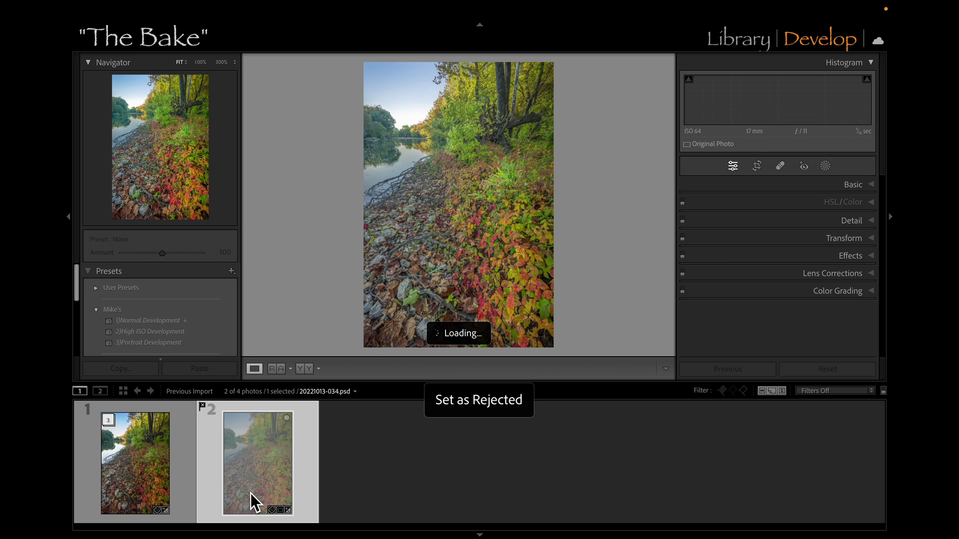
key("Delete")
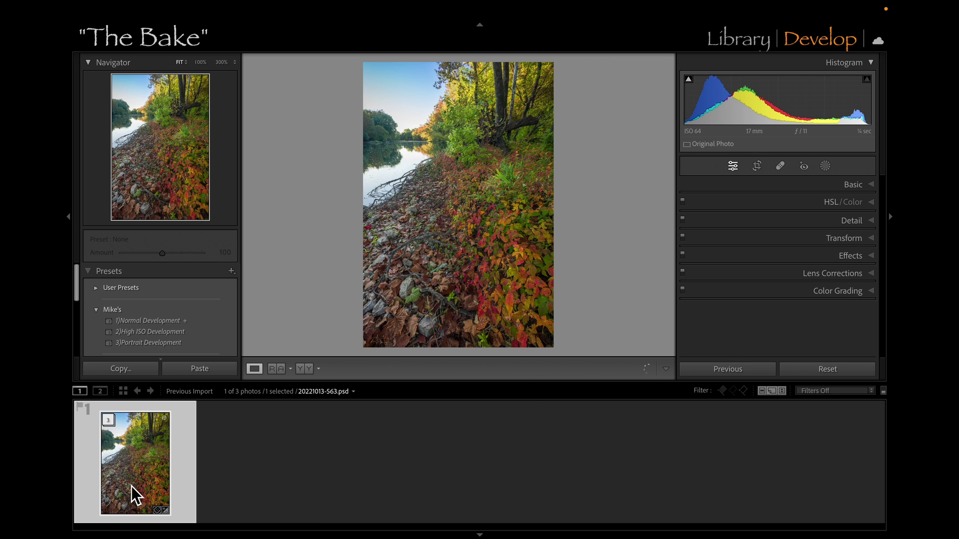
Shrink the filmstrip and hide the Navigator and Presets area to enlarge the stacked photo's preview
left_click(473, 239)
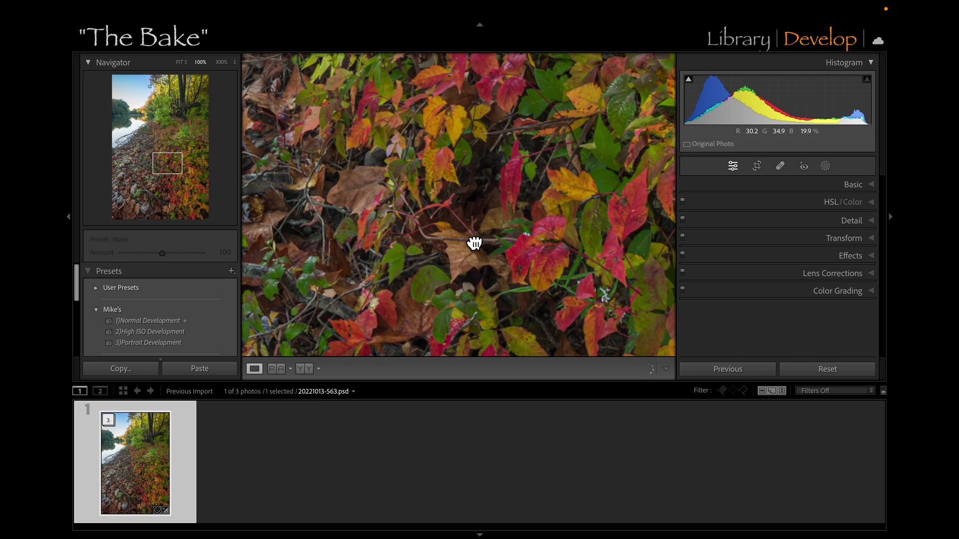
left_click(475, 243)
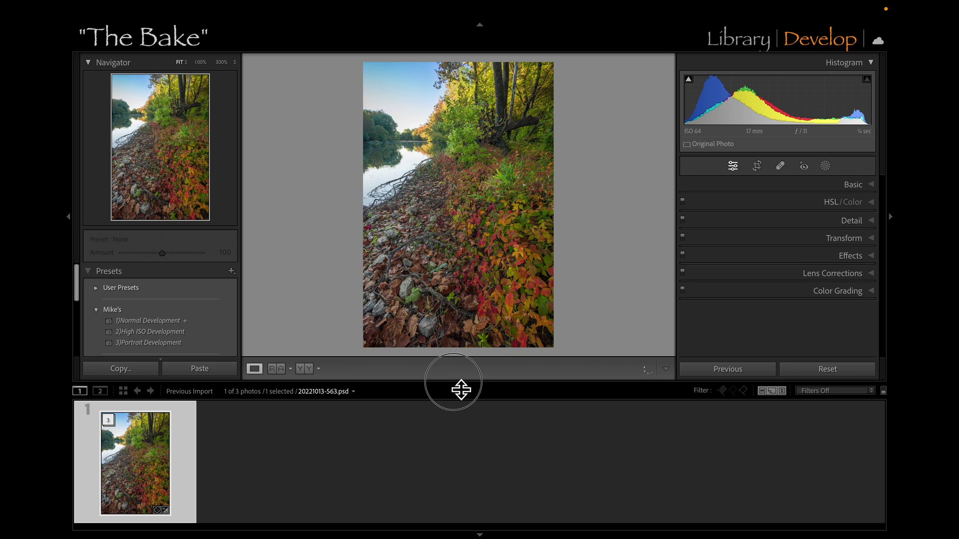
left_click_drag(461, 390, 454, 467)
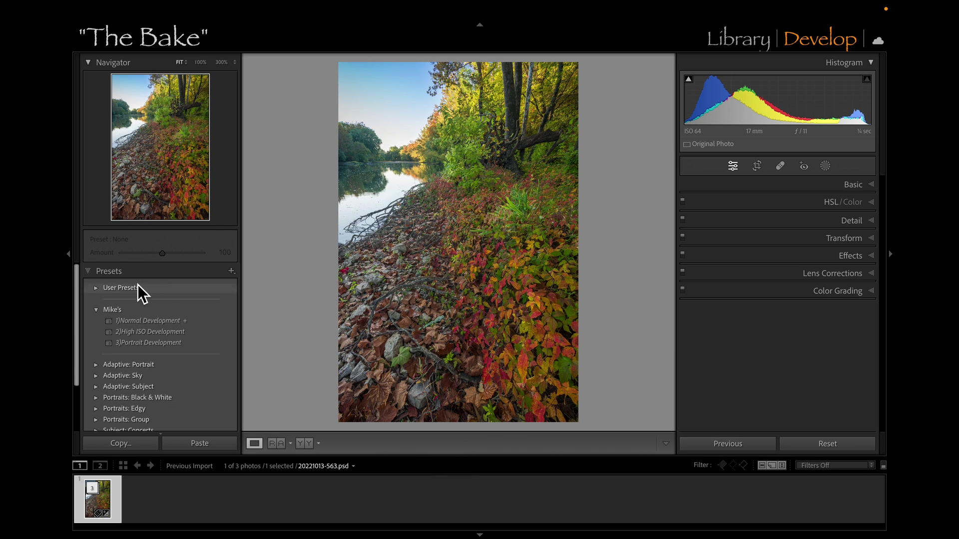
left_click(69, 256)
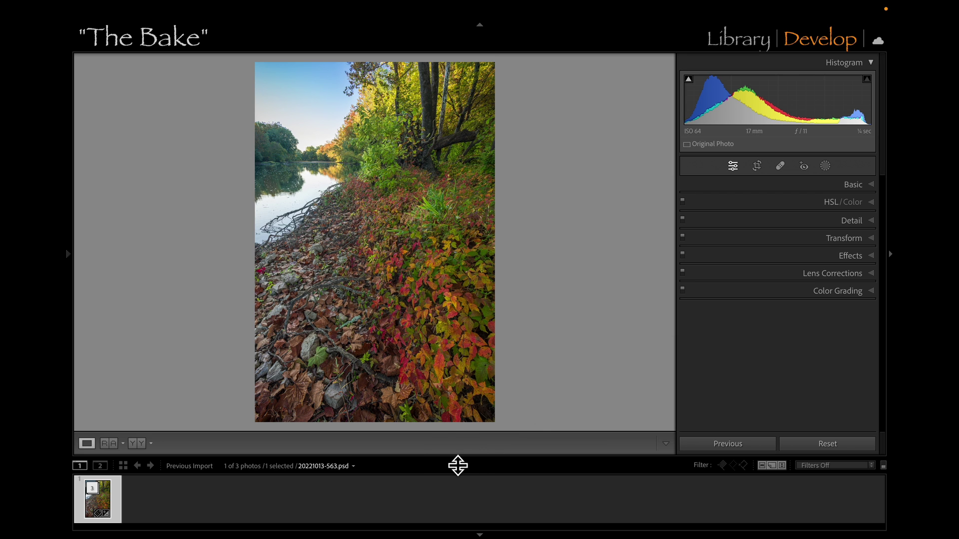
left_click_drag(458, 466, 454, 487)
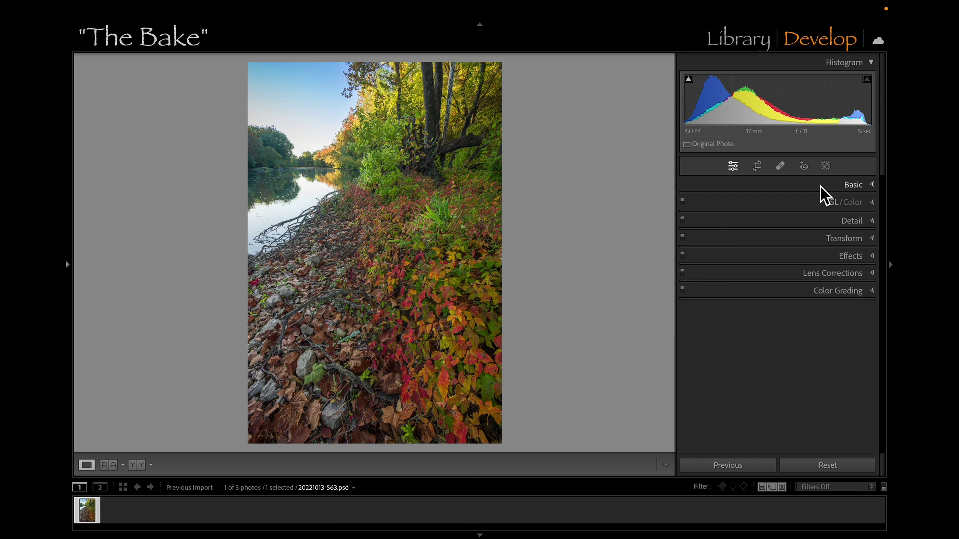
left_click(854, 184)
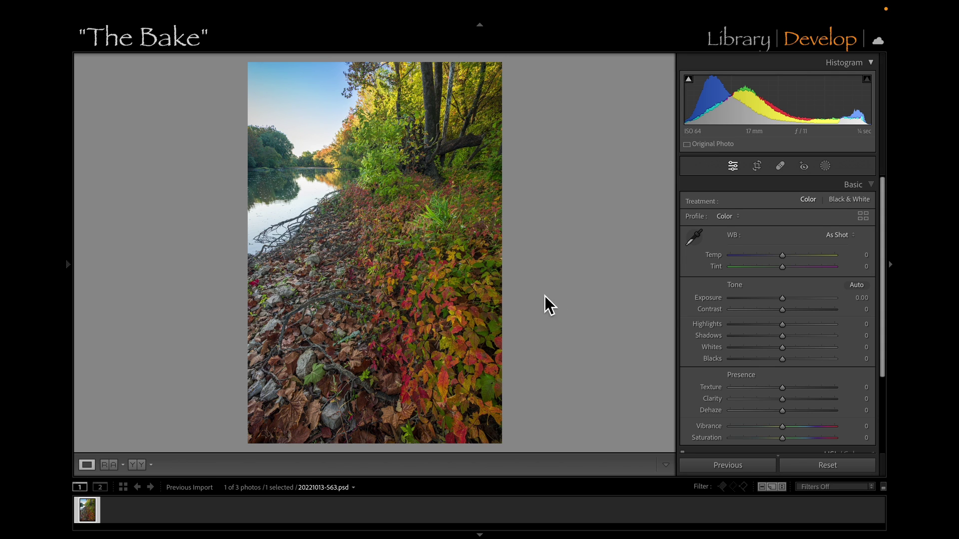
scroll(836, 389, "down", 1)
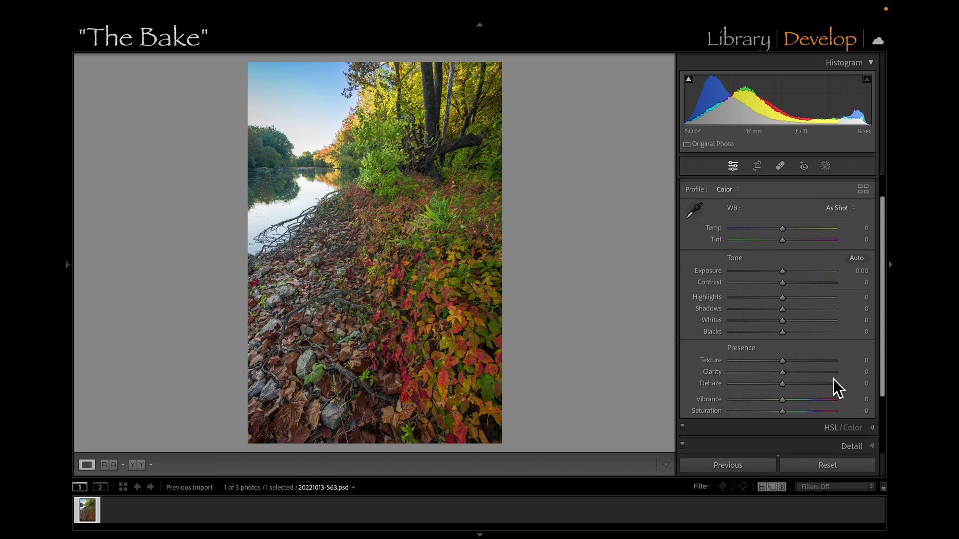
scroll(837, 388, "up", 1)
left_click(861, 192)
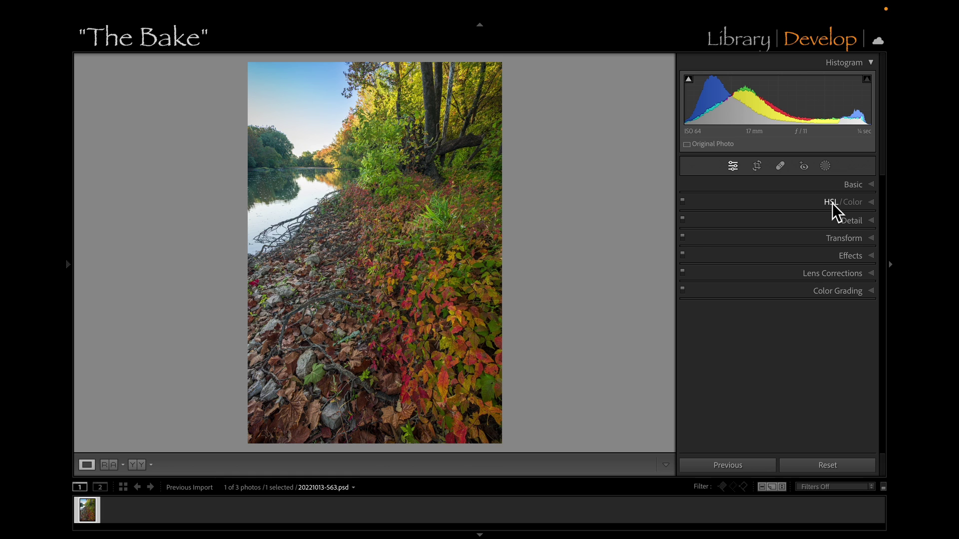
Shift the photo's HSL hues, setting Aqua to +75 and Blue to +4
left_click(833, 206)
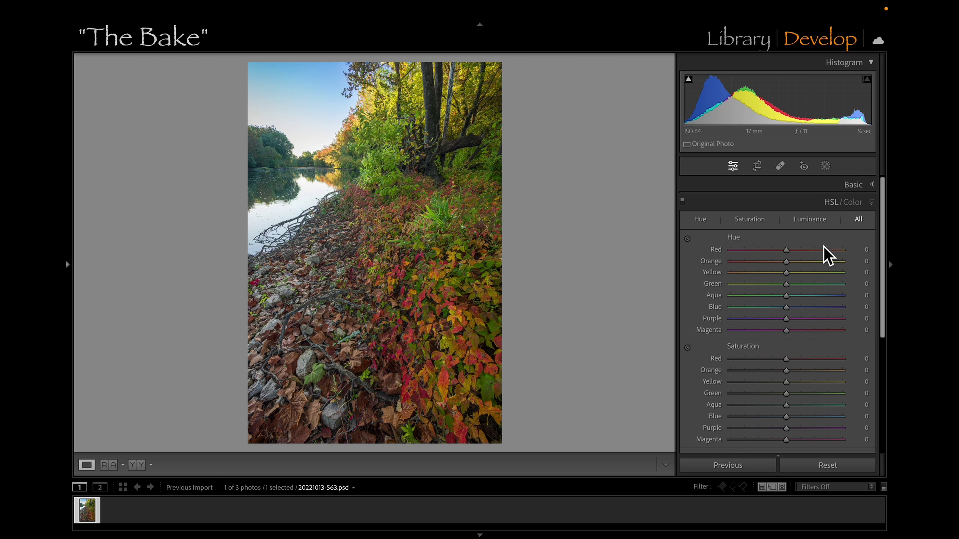
left_click(789, 300)
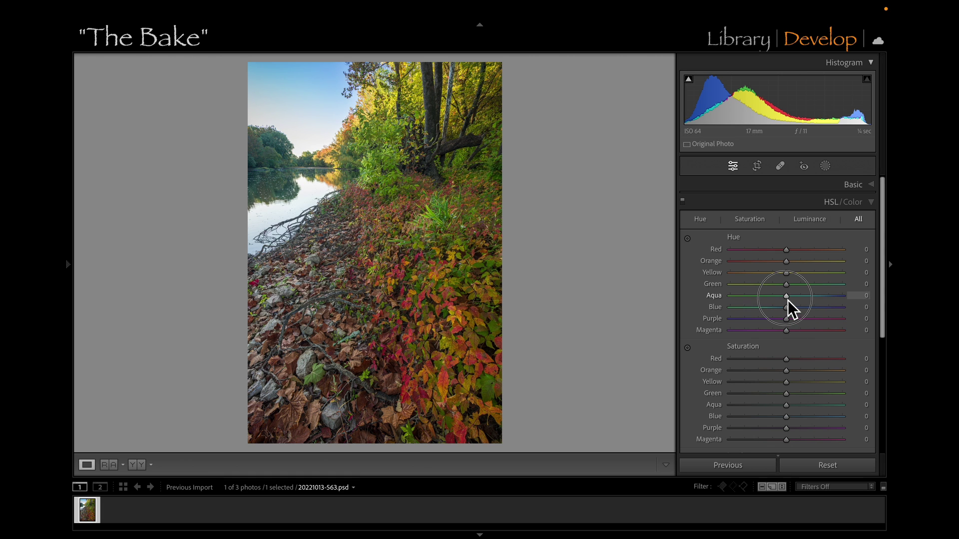
mouse_move(789, 299)
left_mouse_down()
mouse_move(829, 299)
mouse_move(791, 313)
left_mouse_up()
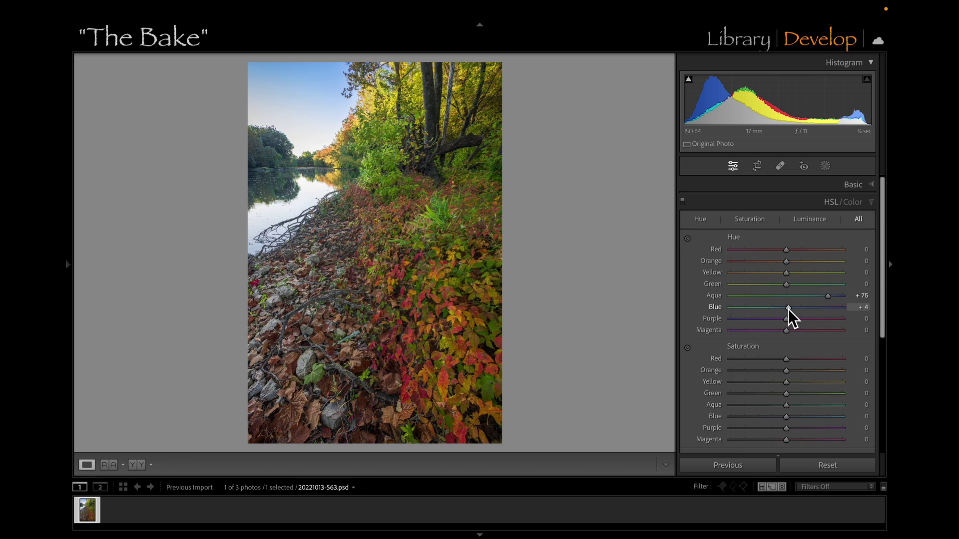
Brighten the autumn leaf colours by setting HSL luminance to Red +24, Orange +38 and Yellow +31
scroll(789, 309, "down", 5)
scroll(788, 312, "down", 2)
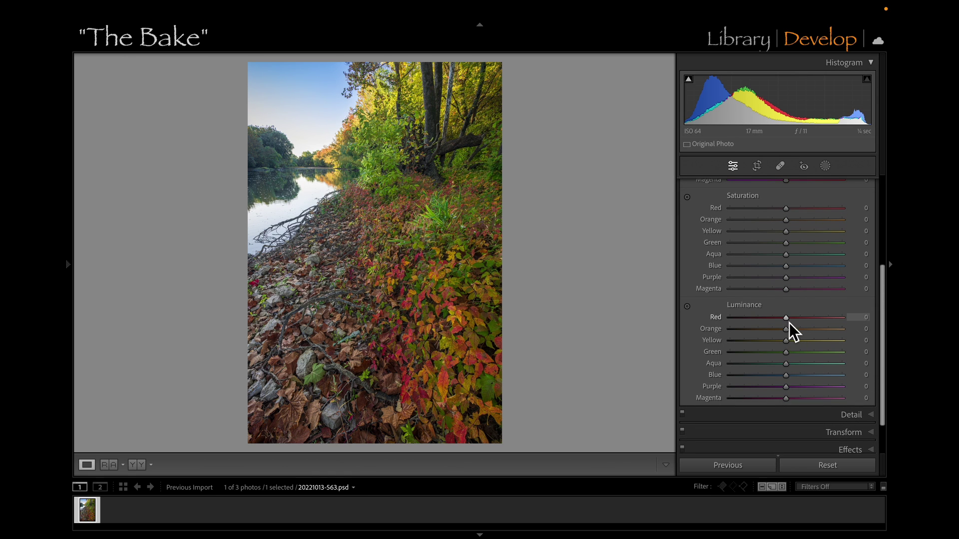
left_click_drag(786, 317, 803, 351)
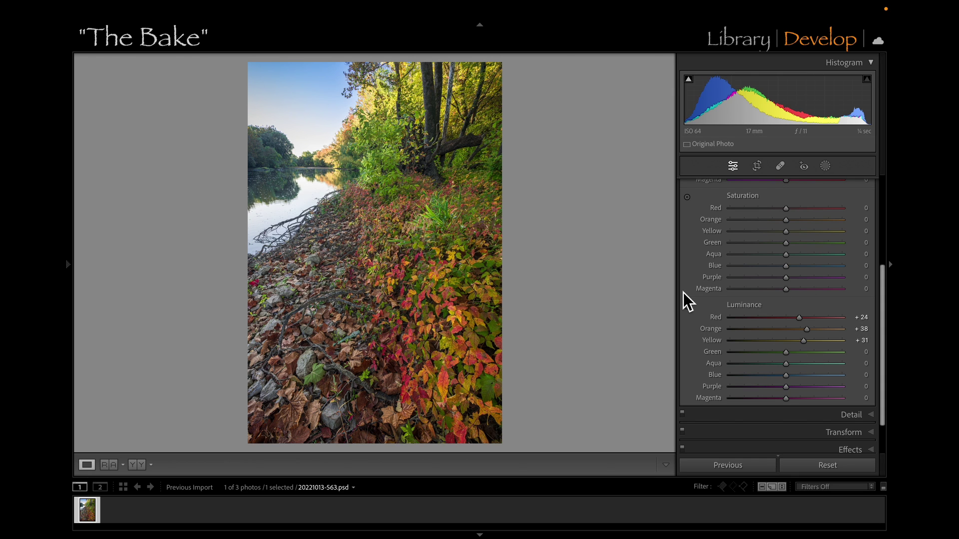
Compare the photo before and after the HSL colour adjustments several times
key("backslash")
key("backslash")
key("backslash")
key("backslash")
key("backslash")
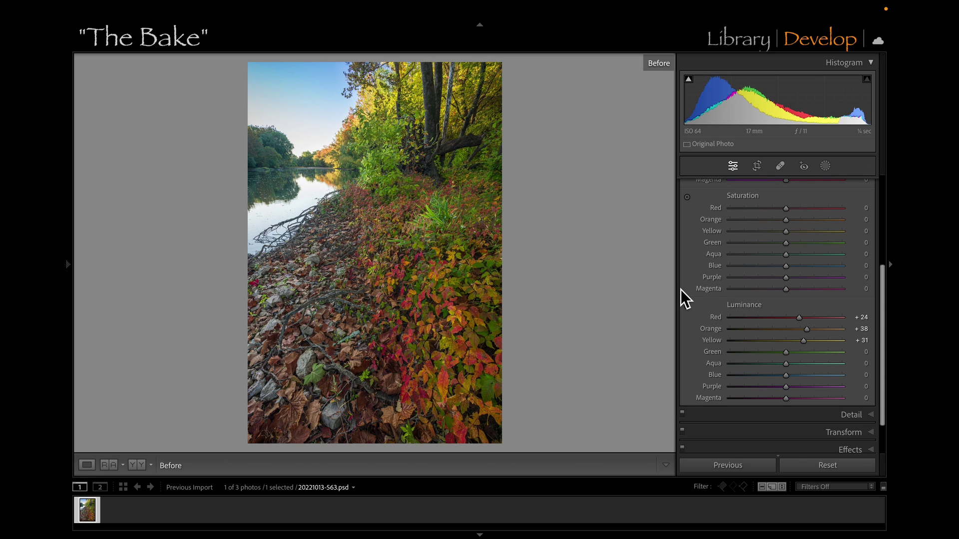
key("backslash")
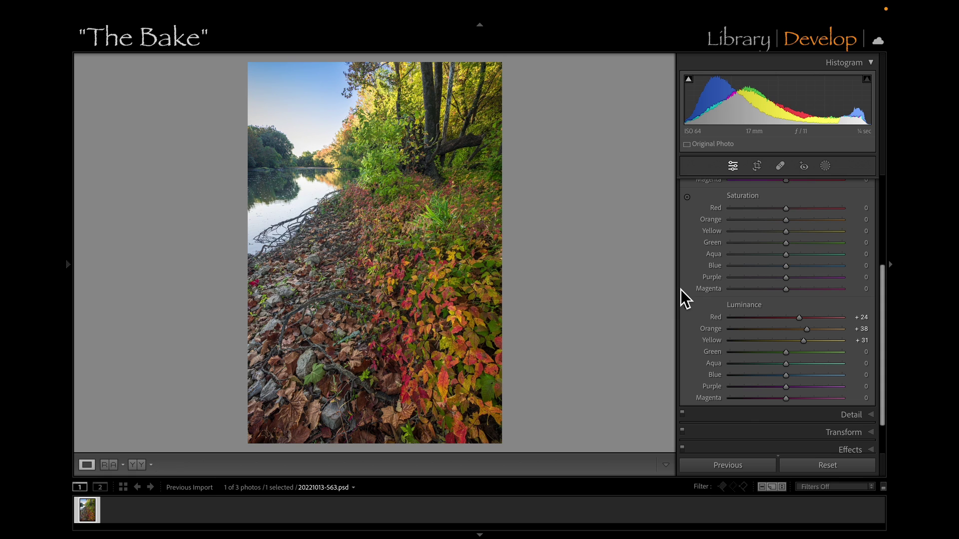
key("backslash")
key("backslash")
Draw a tall radial gradient mask and move it over the red and yellow foliage in the photo's right half
left_click(825, 167)
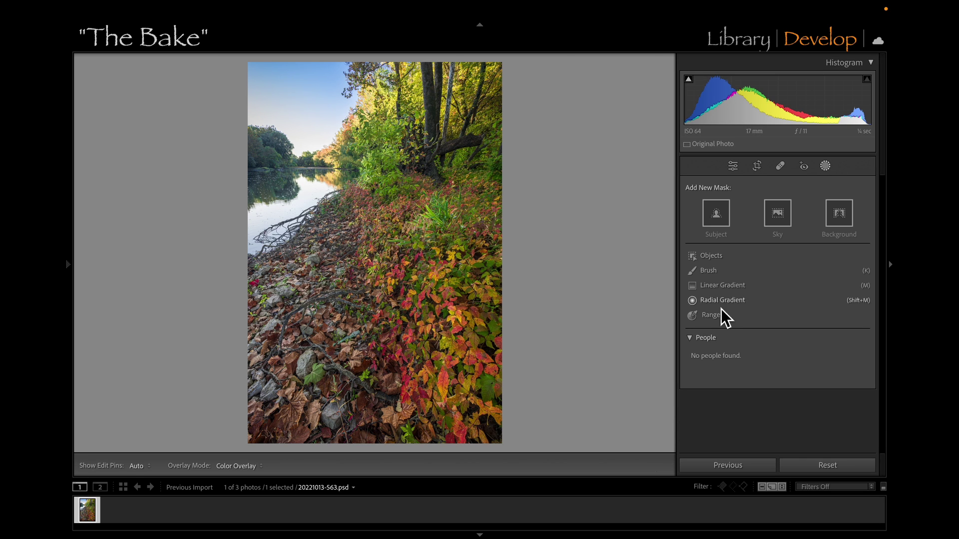
left_click(723, 301)
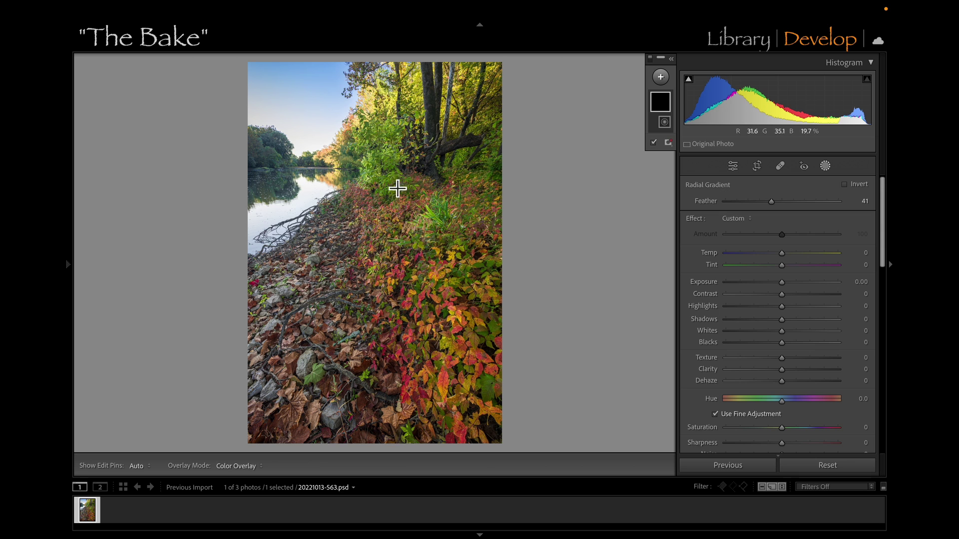
left_click_drag(364, 167, 450, 366)
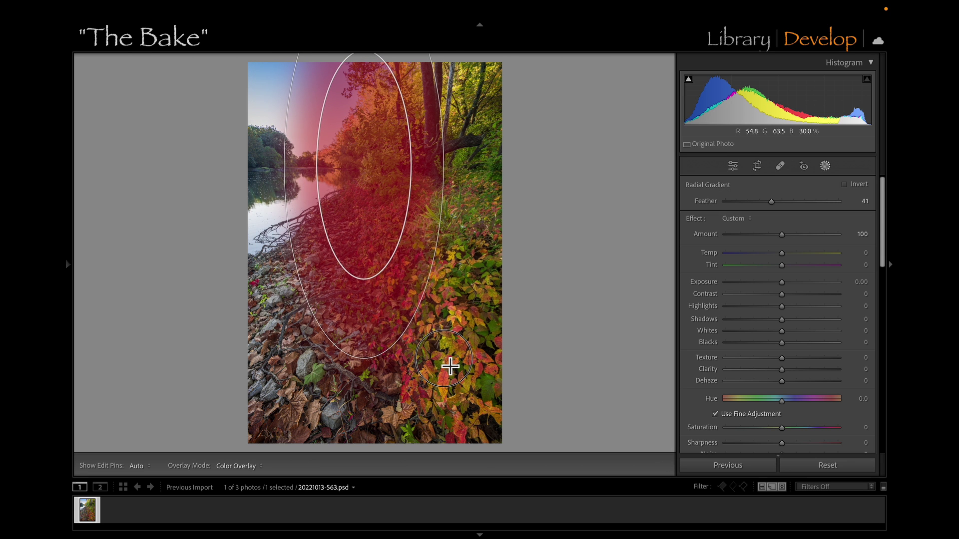
left_click_drag(360, 345, 441, 467)
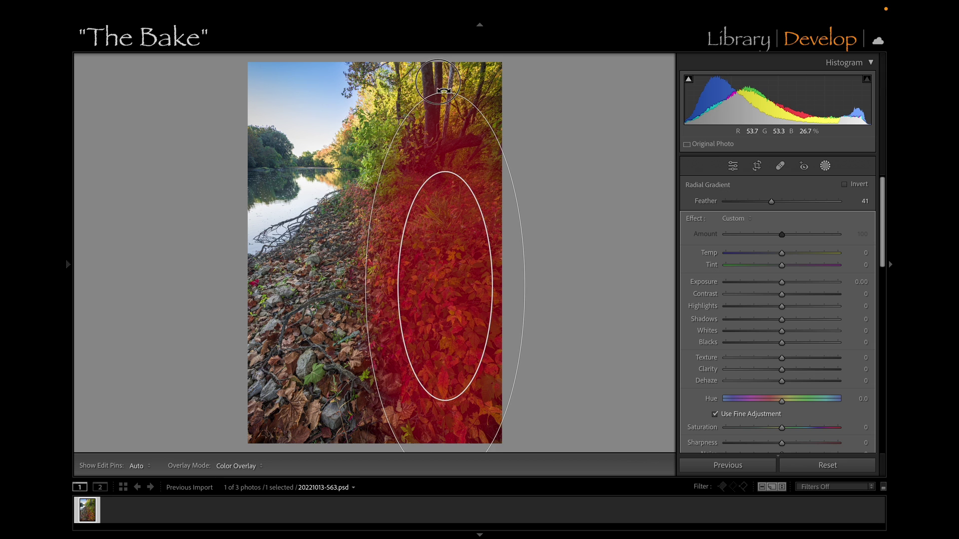
Tilt and widen the radial mask to cover the foliage and nearby leafy ground, and set its exposure to 0.39
left_click_drag(443, 91, 383, 102)
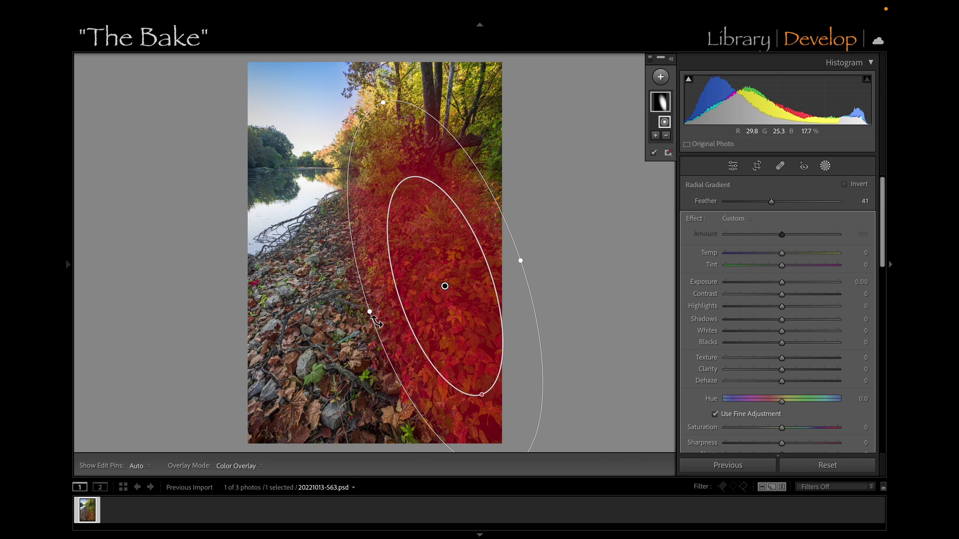
left_click_drag(374, 320, 318, 346)
left_click_drag(387, 112, 376, 106)
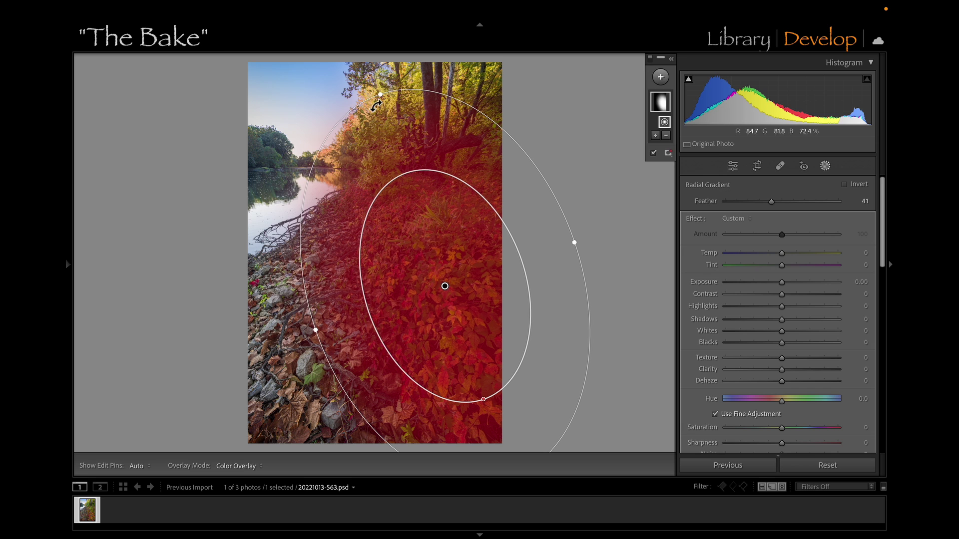
left_click_drag(444, 285, 418, 303)
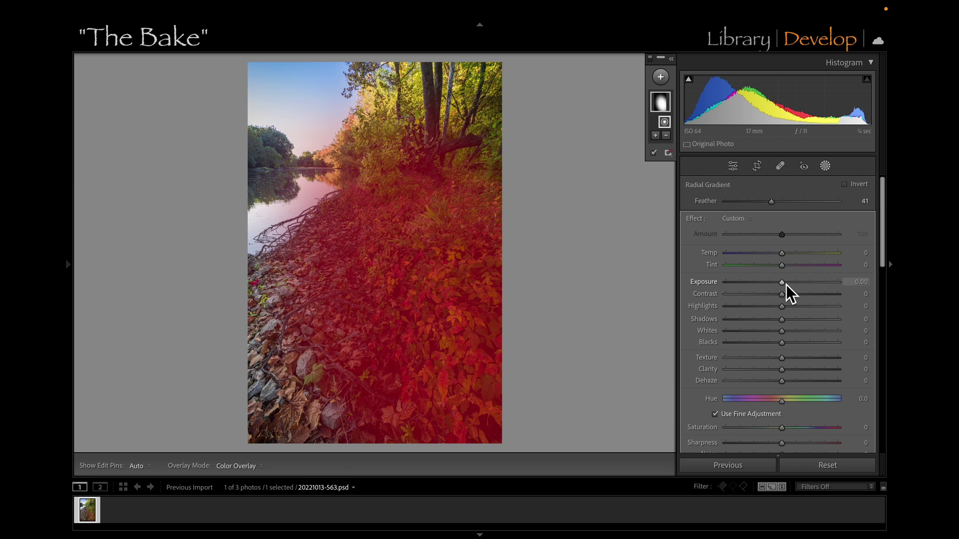
left_click_drag(785, 285, 791, 286)
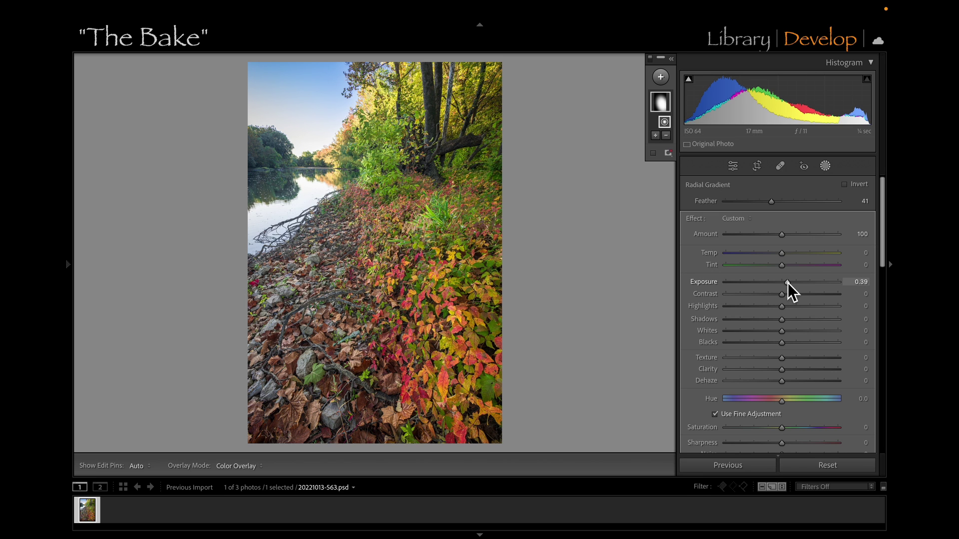
Duplicate and invert the radial mask, and set the inverted mask's exposure to -0.39
mouse_move(667, 125)
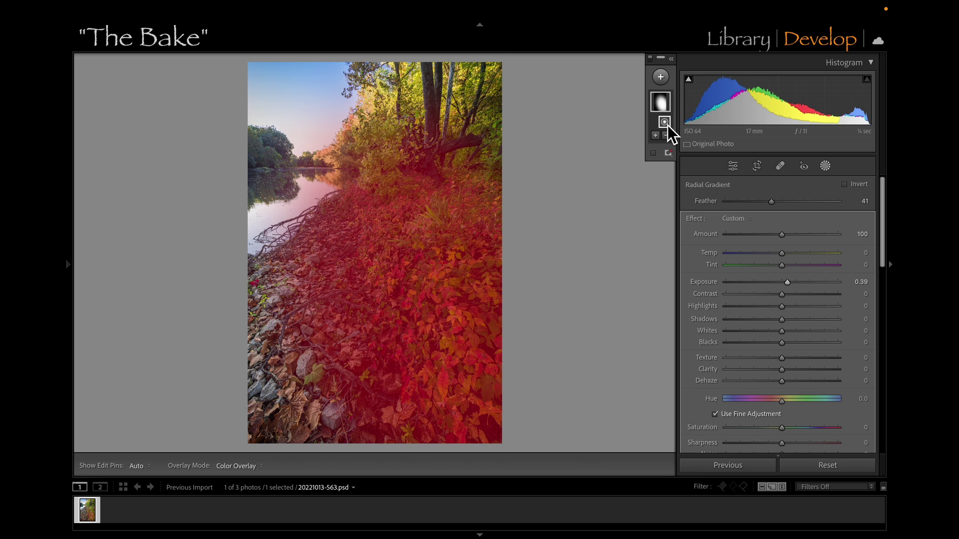
right_click(660, 101)
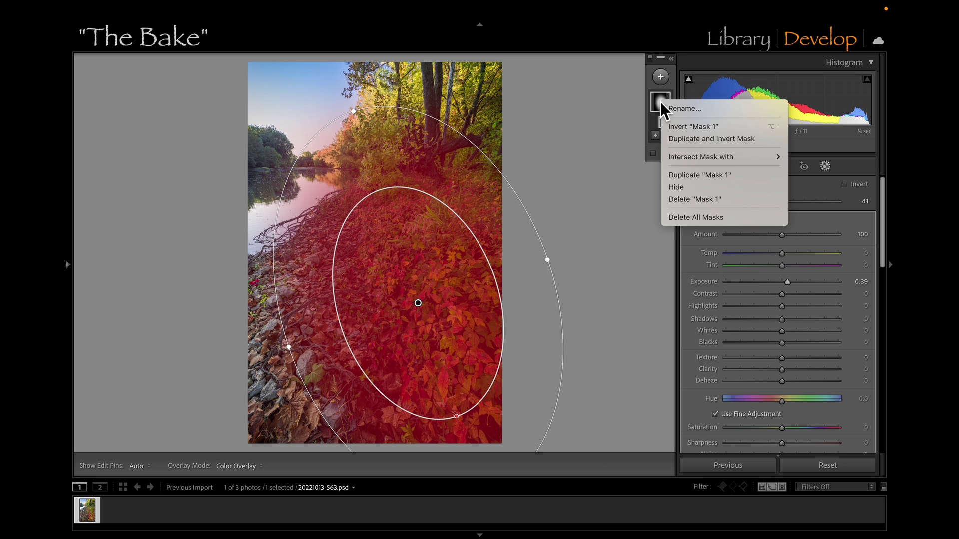
left_click(690, 143)
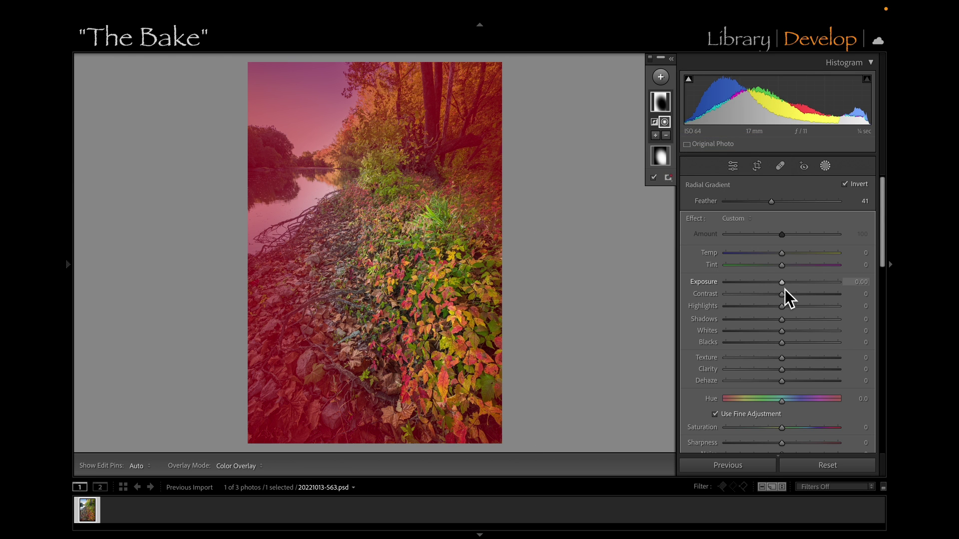
left_click_drag(783, 285, 779, 287)
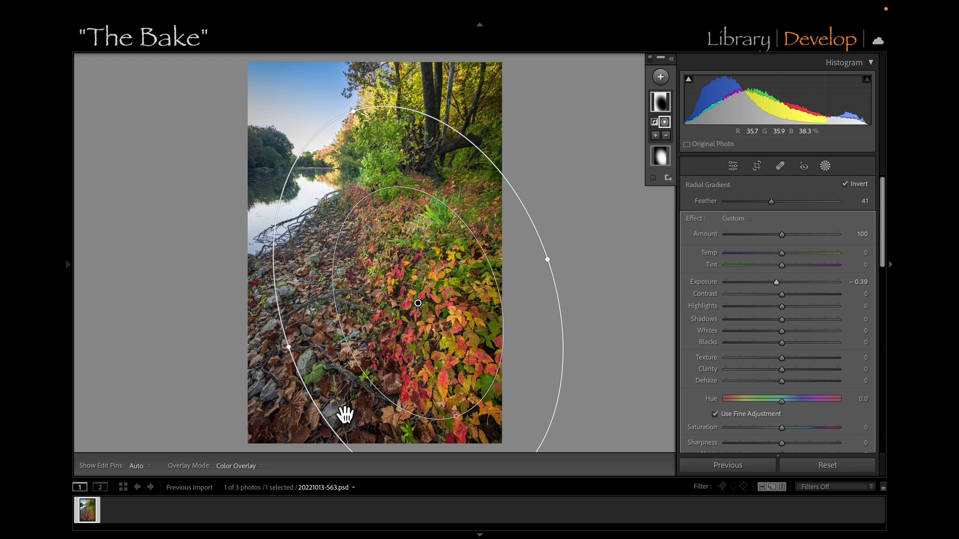
Add a new tall radial gradient mask and move it down over the rocky, leaf-covered shore beside the water
left_click(611, 277)
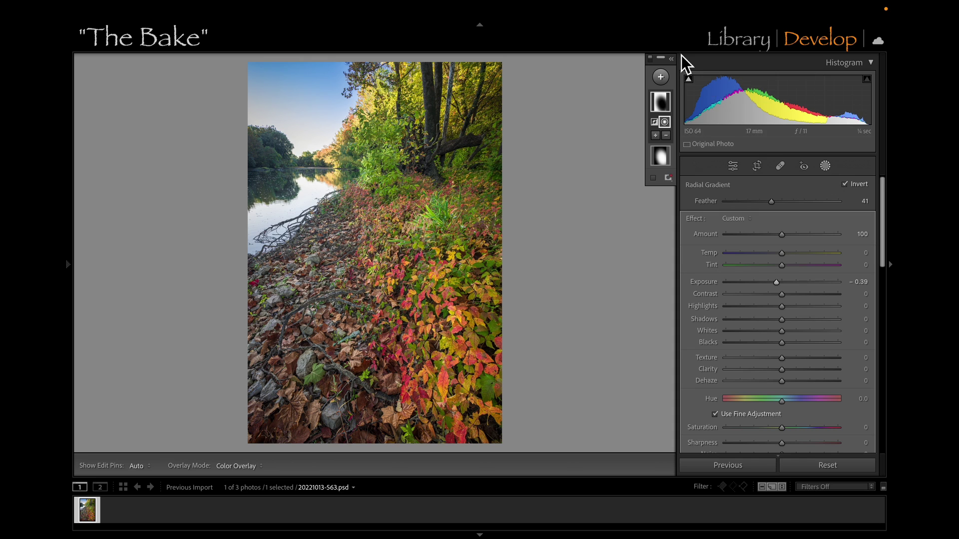
left_click(660, 76)
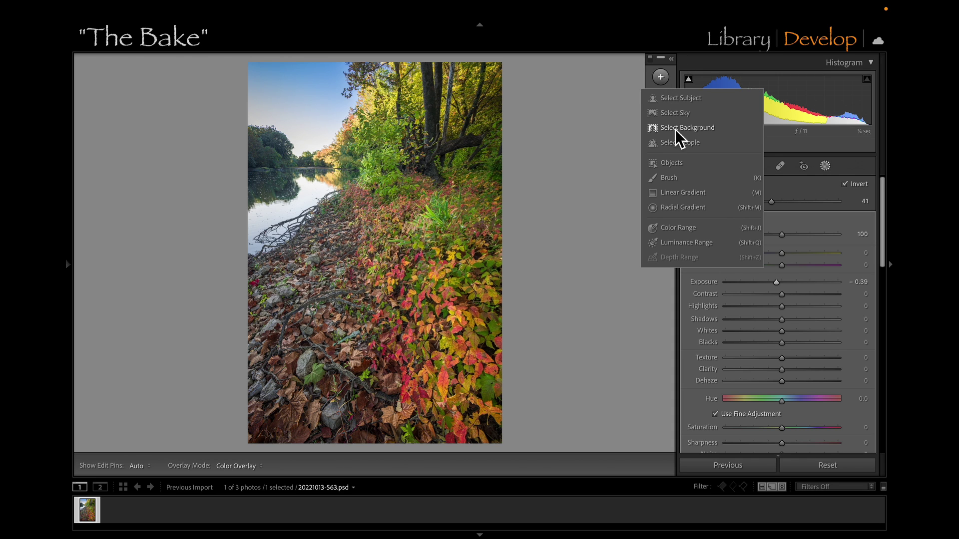
left_click(685, 206)
left_click_drag(320, 270, 430, 422)
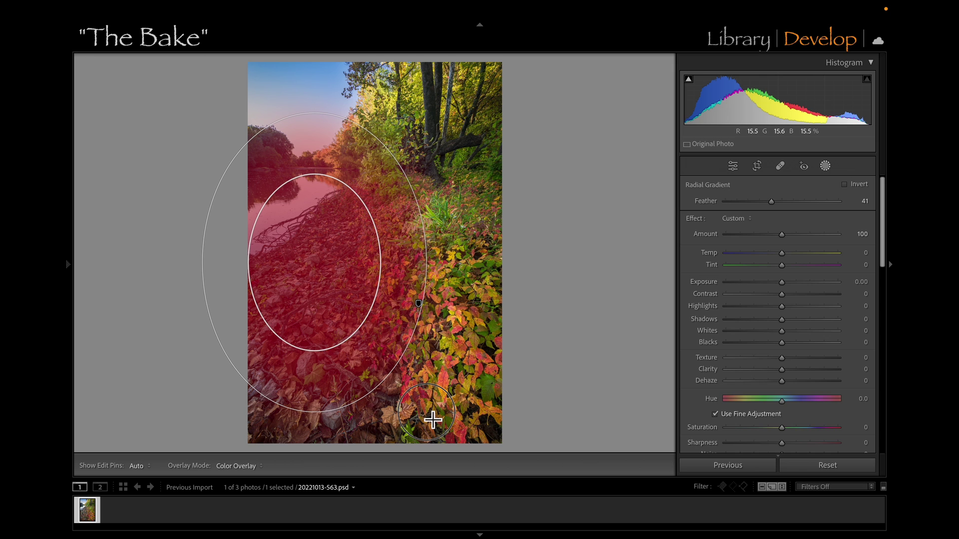
left_click_drag(306, 297, 308, 373)
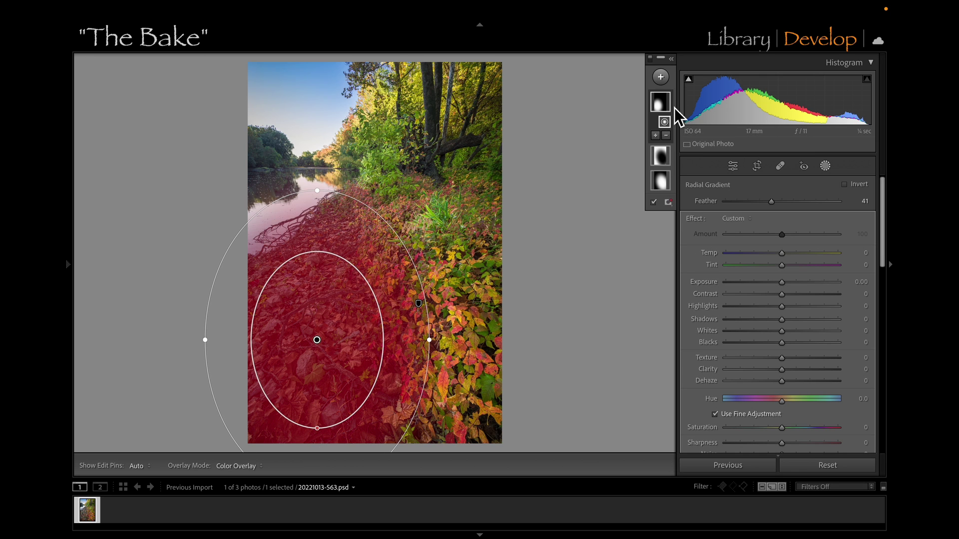
Intersect the shore's radial mask with a color range sampled from a grey stone, and set Refine to 18
left_click(671, 59)
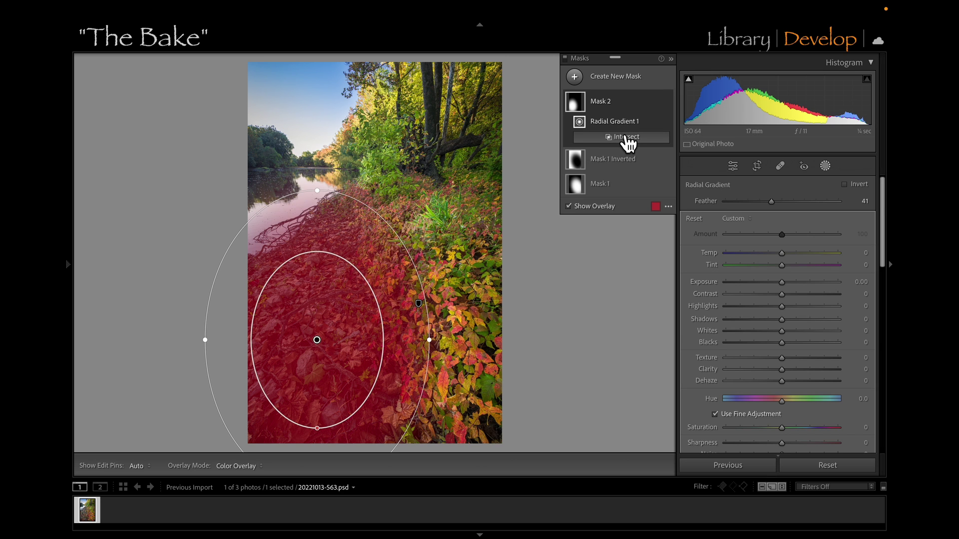
left_click(625, 136, "alt")
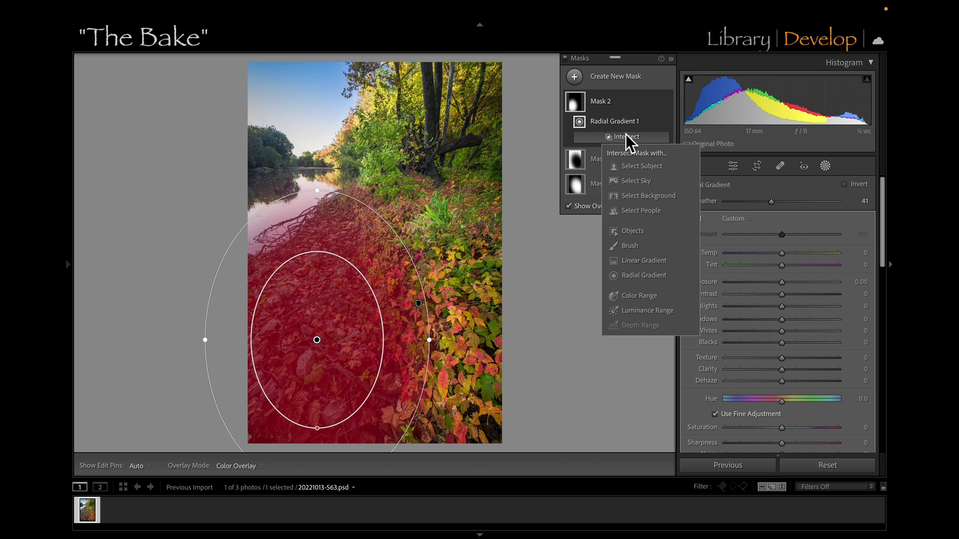
left_click(667, 298)
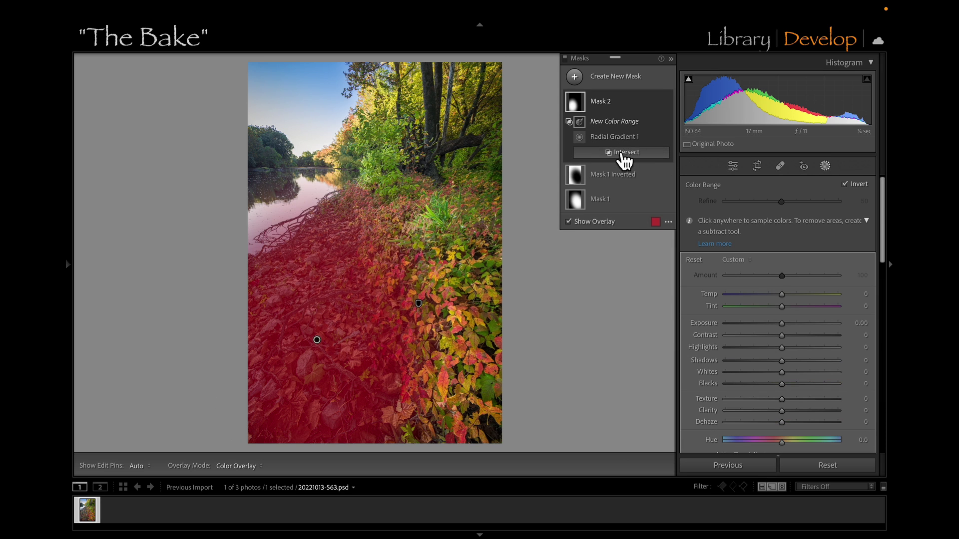
left_click(622, 151, "alt")
left_click(646, 313)
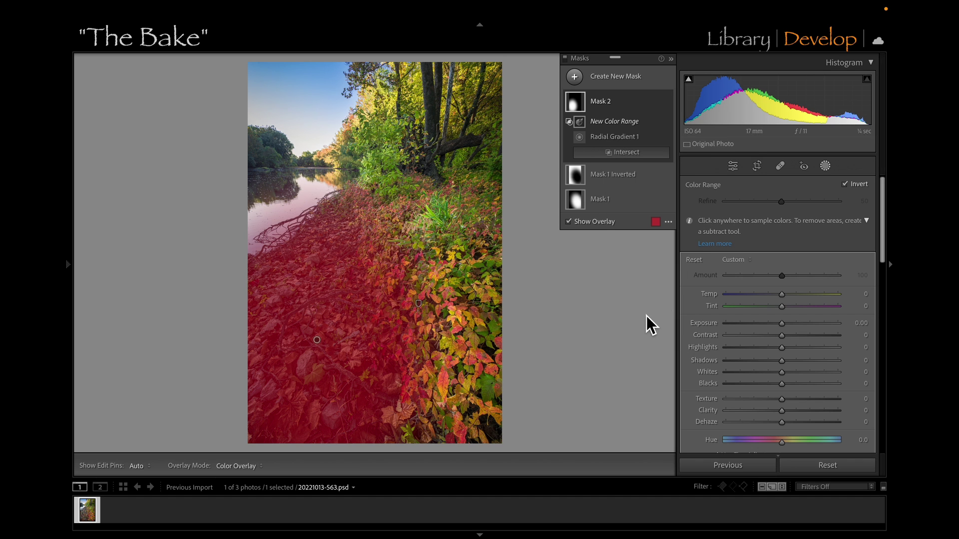
left_click(301, 362)
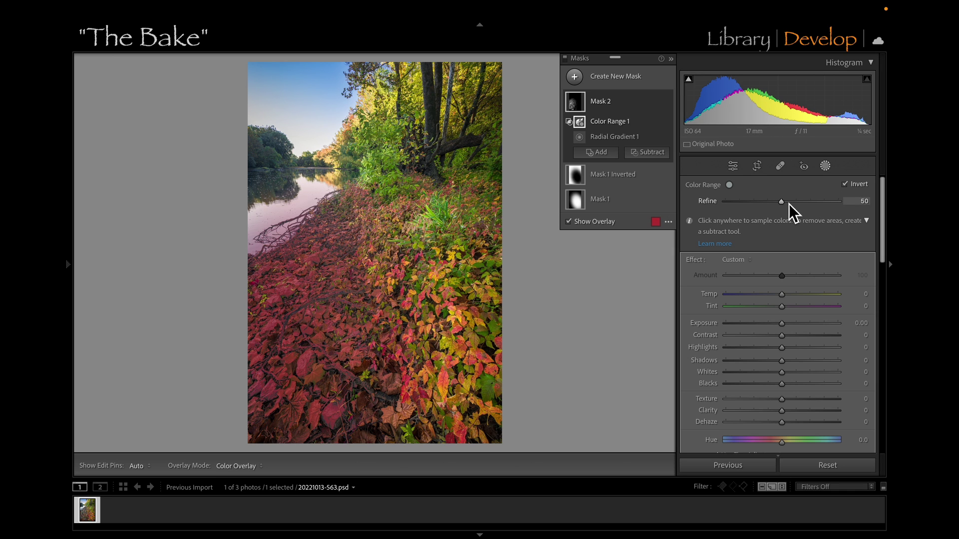
left_click_drag(789, 203, 747, 212)
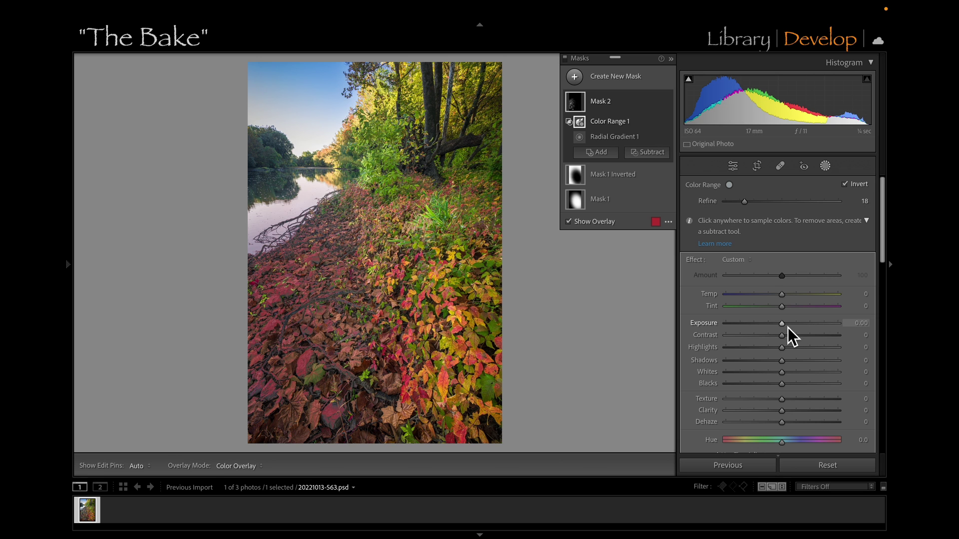
Set the shore mask's exposure to 0.38, texture to 11, clarity to 12, dehaze to 6 and sharpness to 9
mouse_move(787, 327)
left_mouse_down()
mouse_move(804, 328)
mouse_move(789, 328)
left_mouse_up()
left_click_drag(784, 424, 788, 424)
scroll(791, 432, "down", 2)
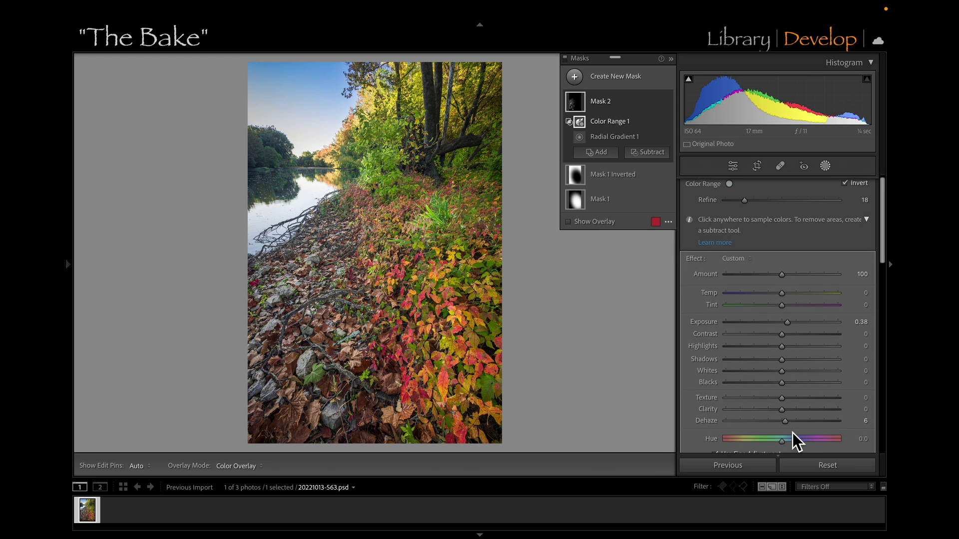
scroll(789, 430, "down", 2)
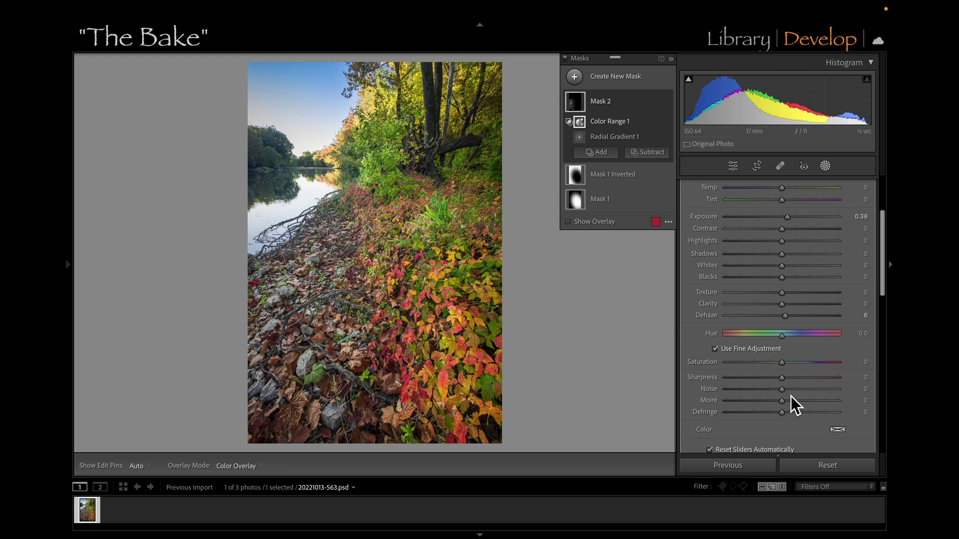
left_click_drag(789, 379, 788, 379)
left_click(790, 293)
left_click_drag(791, 304, 788, 304)
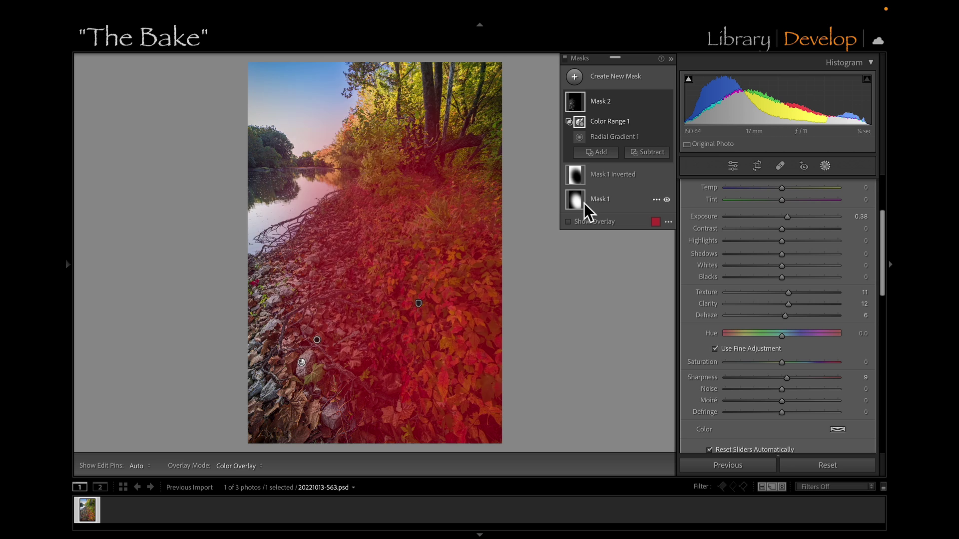
Set the inverted radial mask's texture to 14 and clarity to 15
left_click(605, 175)
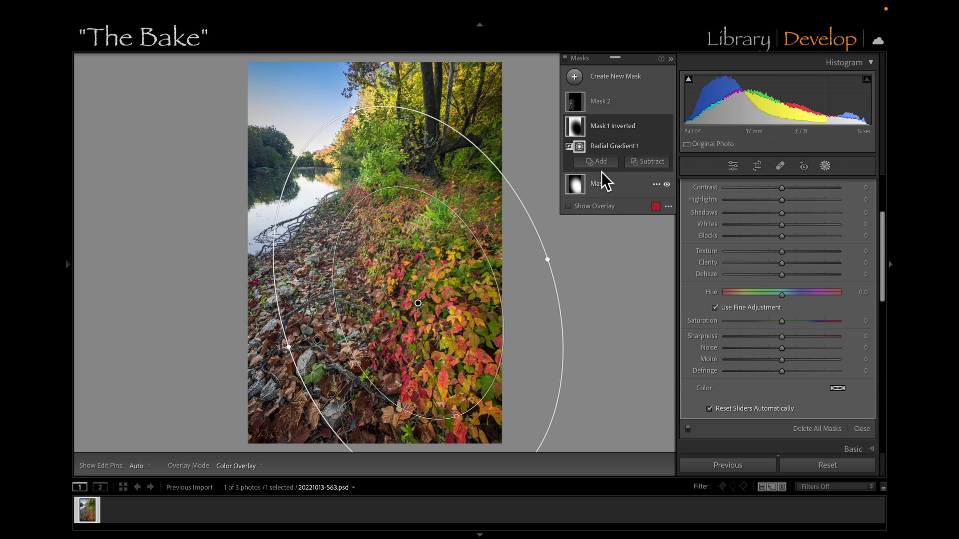
left_click(792, 253)
left_click(793, 264)
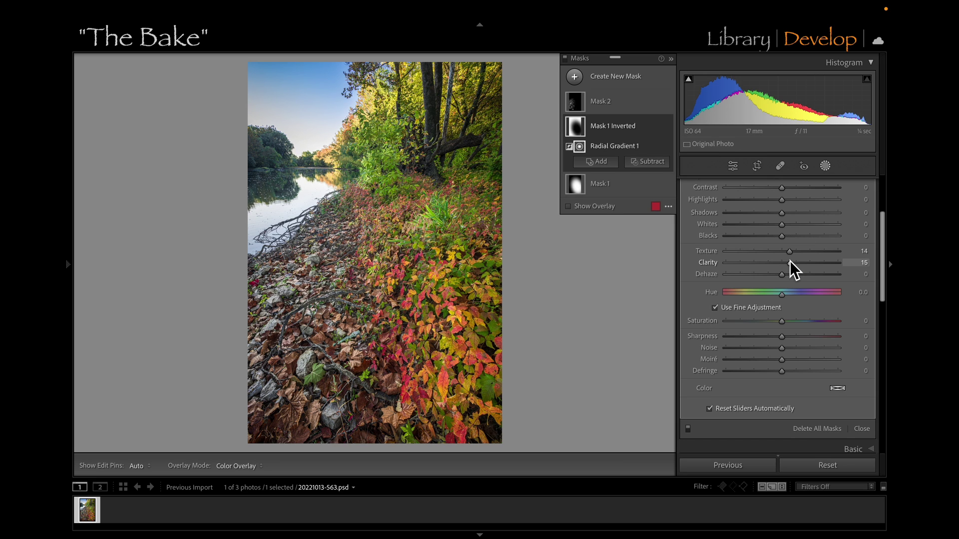
Add a post-crop vignette with amount -14, midpoint 23, roundness +9 and feather 63
mouse_move(419, 207)
left_click_drag(885, 270, 884, 454)
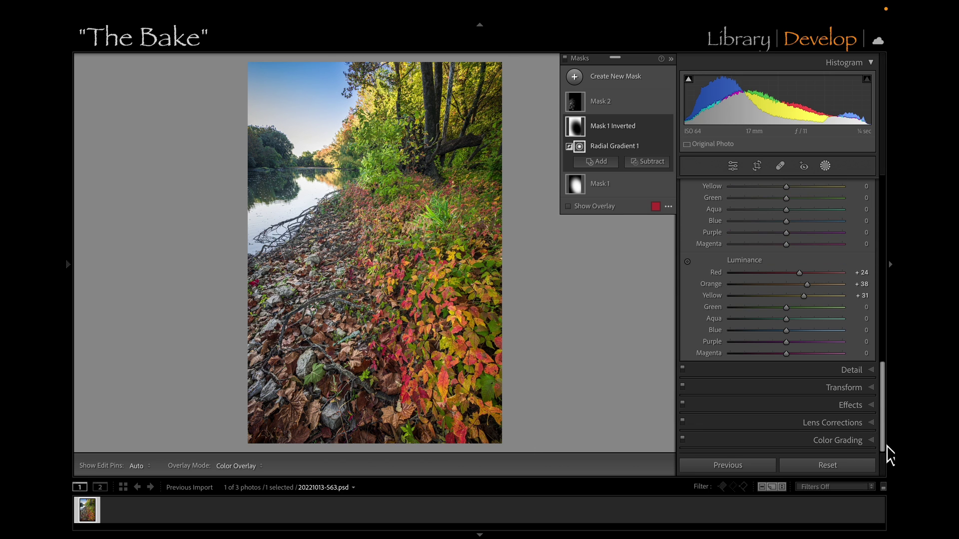
left_click(861, 413)
left_click_drag(782, 348, 775, 349)
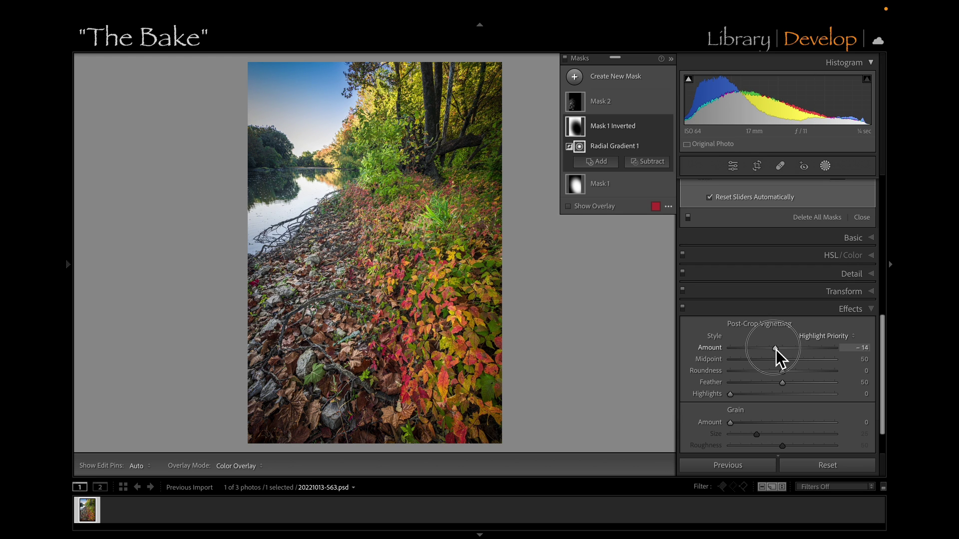
left_click_drag(783, 382, 722, 389)
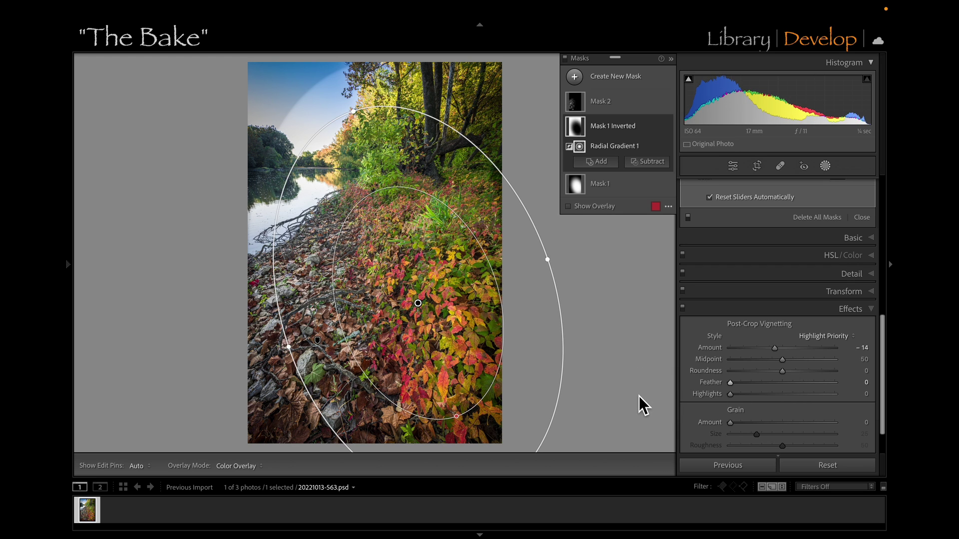
left_click(784, 364)
mouse_move(784, 364)
left_mouse_down()
mouse_move(756, 366)
mouse_move(787, 374)
left_mouse_up()
left_click_drag(735, 387, 795, 399)
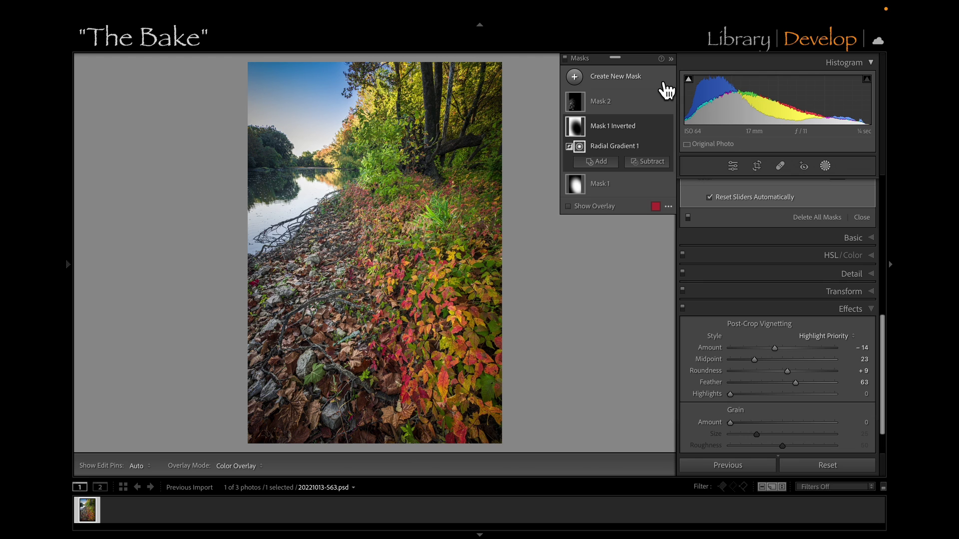
Move the inverted radial mask's ellipse towards the river and sky, and stretch it lengthwise down over the shore
left_click(612, 125)
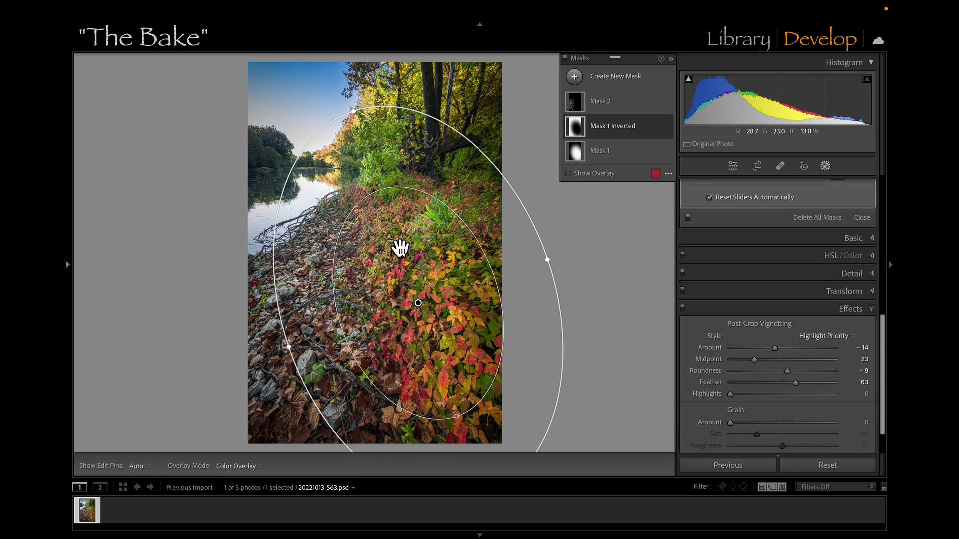
left_click_drag(375, 139, 293, 24)
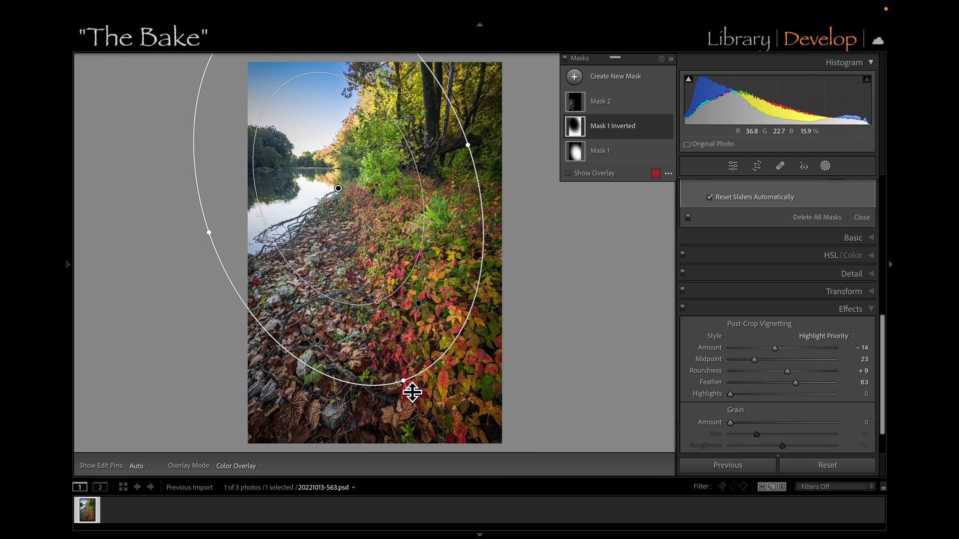
left_click_drag(408, 391, 452, 463)
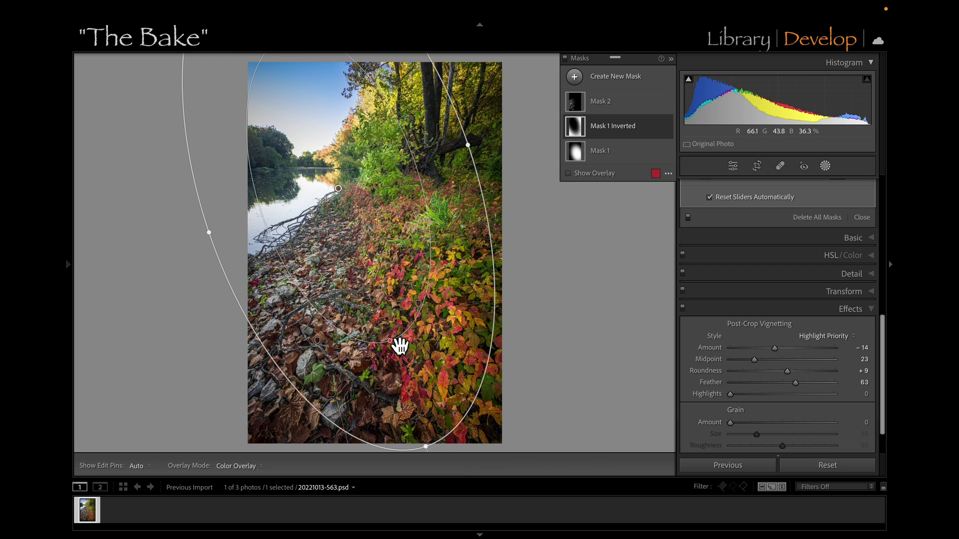
left_click_drag(396, 342, 414, 375)
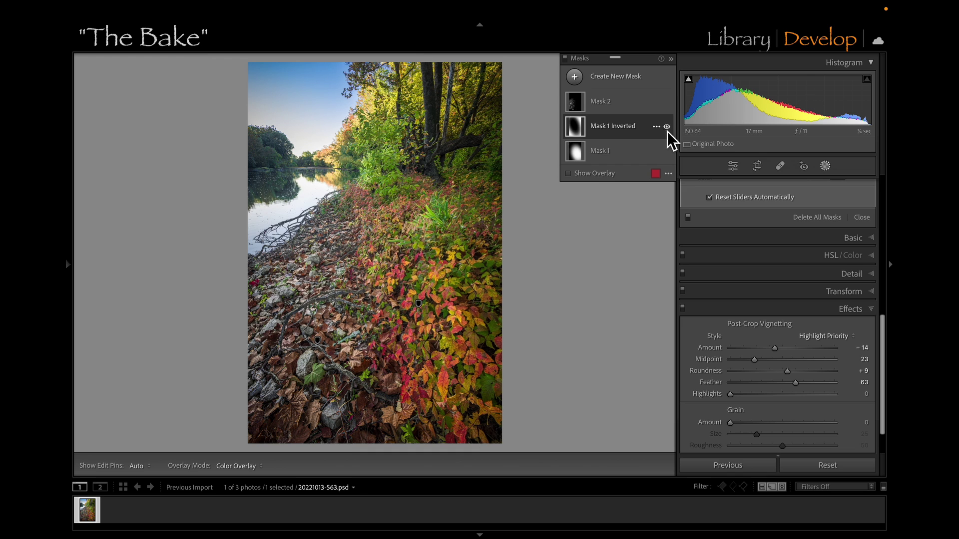
Subtract from the inverted radial mask with a large brush over the foliage along the photo's right side
left_click(620, 131)
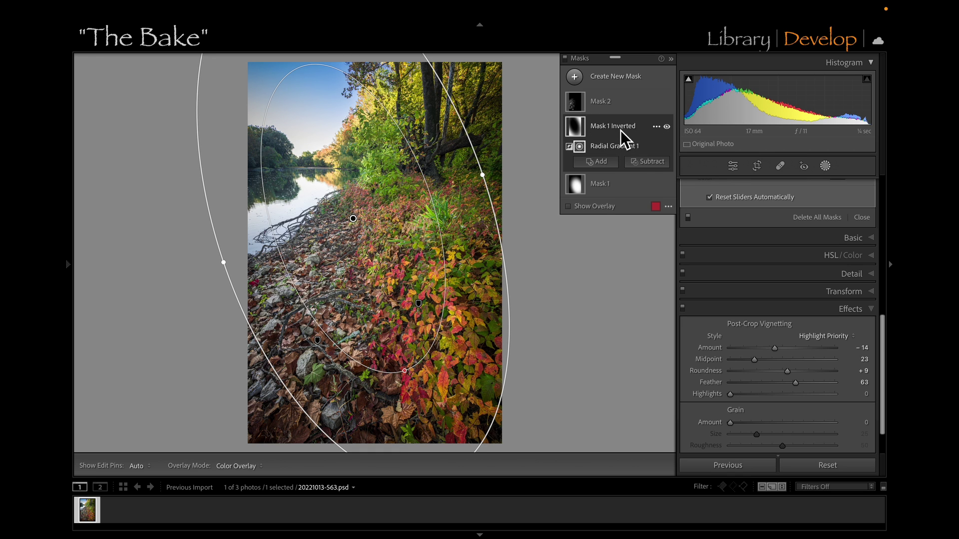
left_click(650, 162)
left_click(667, 271)
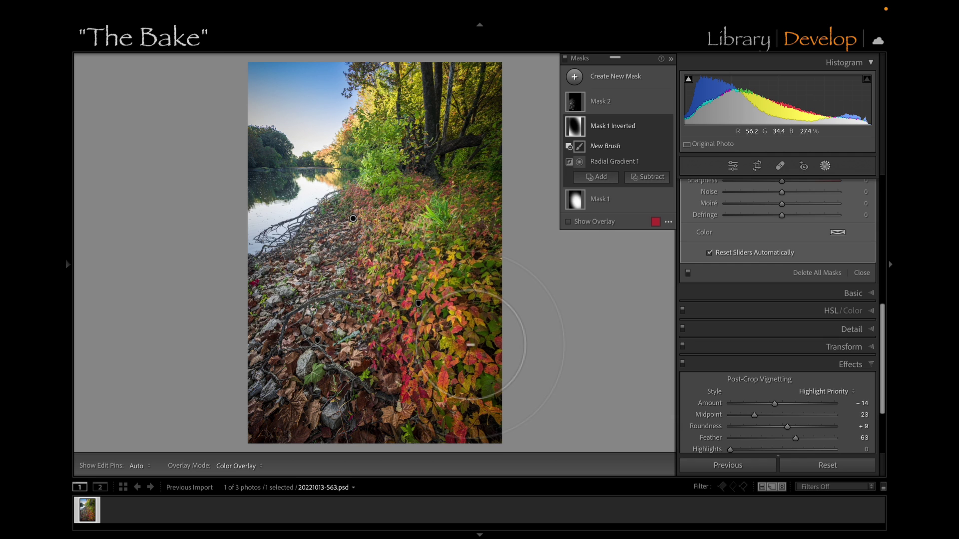
key("h")
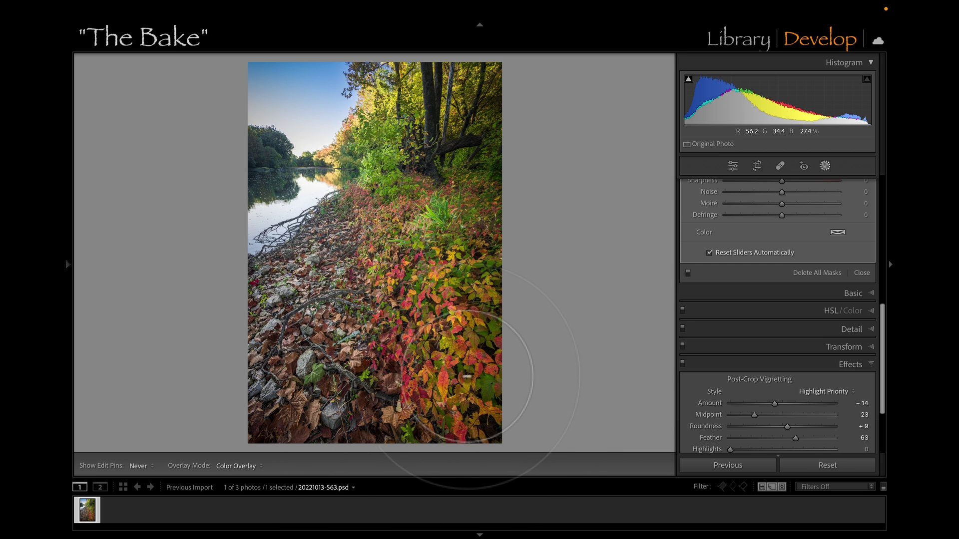
key("h")
left_click(467, 375)
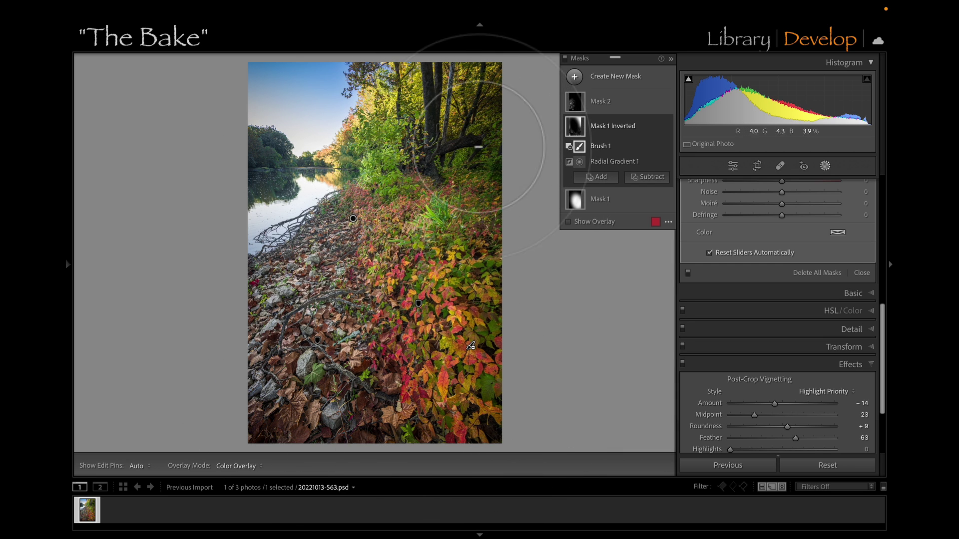
Add a linear gradient mask across the photo's upper-left area and set its exposure to 0.50
left_click(621, 76)
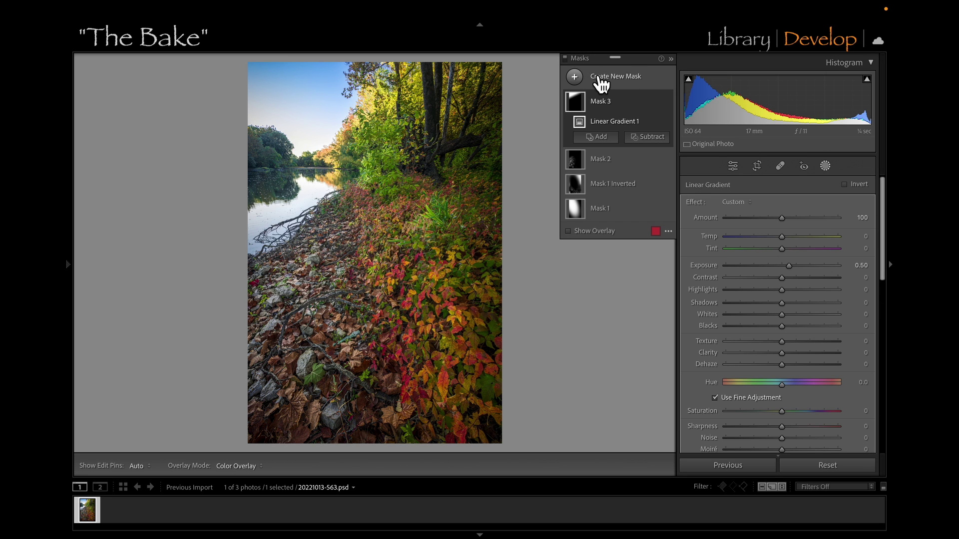
Draw a radial gradient mask over the dark tree trunks, and set its exposure to 0.44 and shadows to 29
left_click(578, 76)
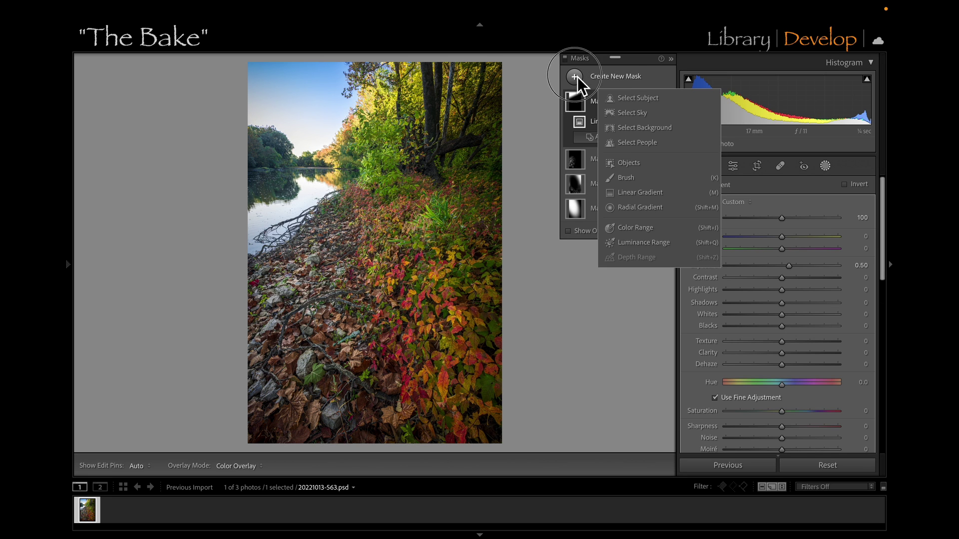
left_click(641, 208)
left_click_drag(460, 93, 392, 188)
left_click_drag(438, 126, 434, 163)
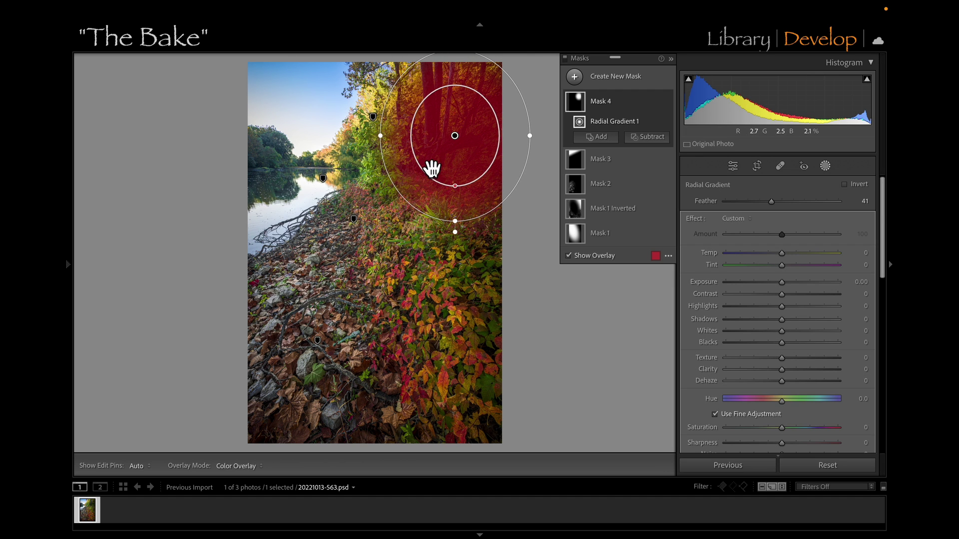
left_click_drag(785, 287, 791, 286)
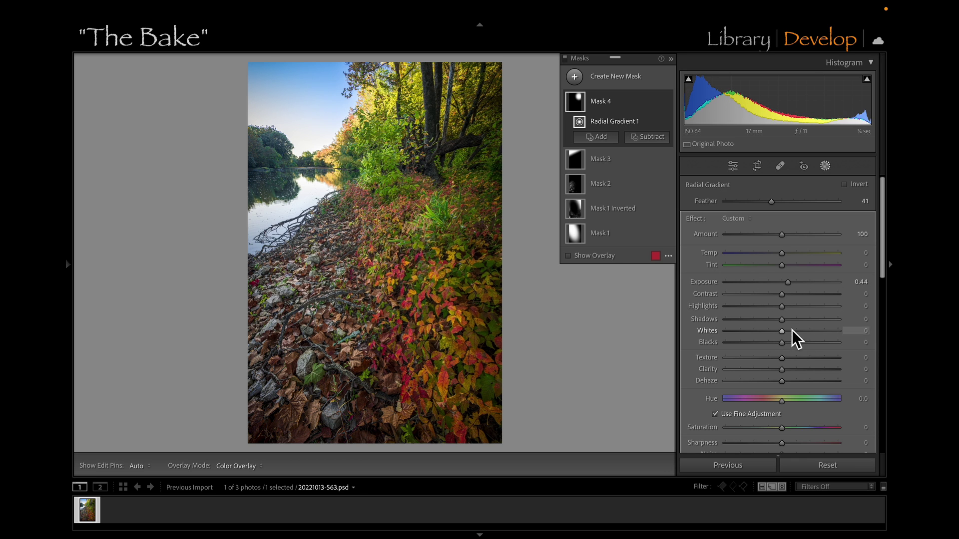
left_click_drag(786, 322, 799, 321)
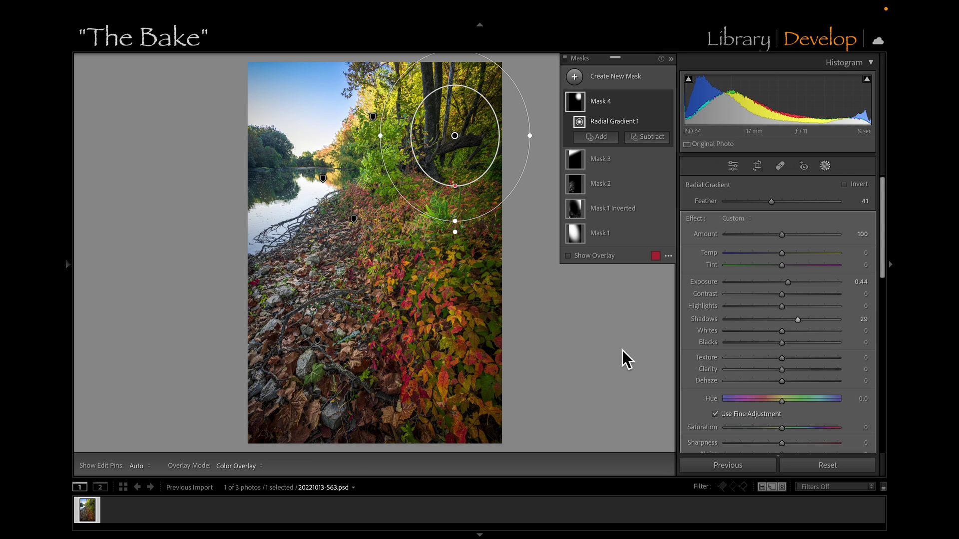
Compare the photo before and after the edits several times, closing the masking tool along the way
key("backslash")
key("backslash")
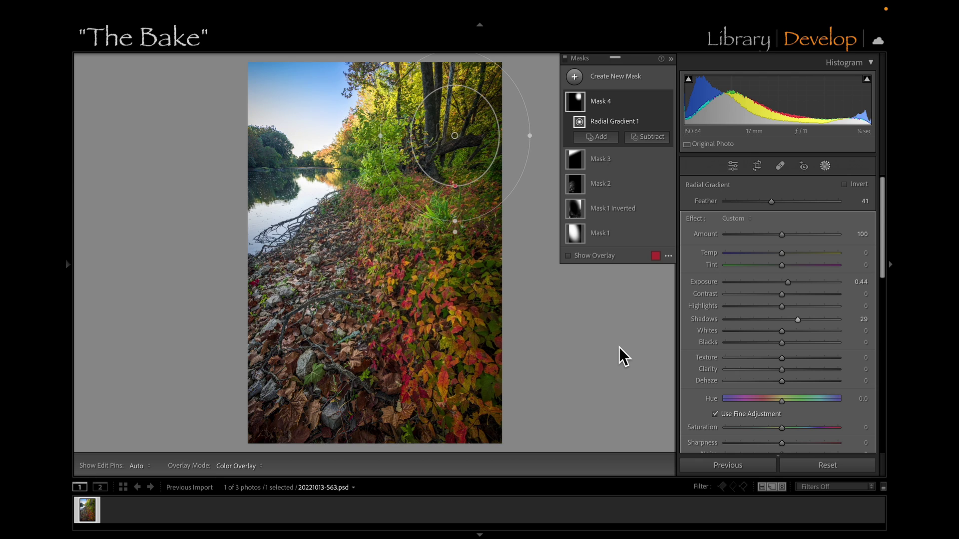
key("backslash")
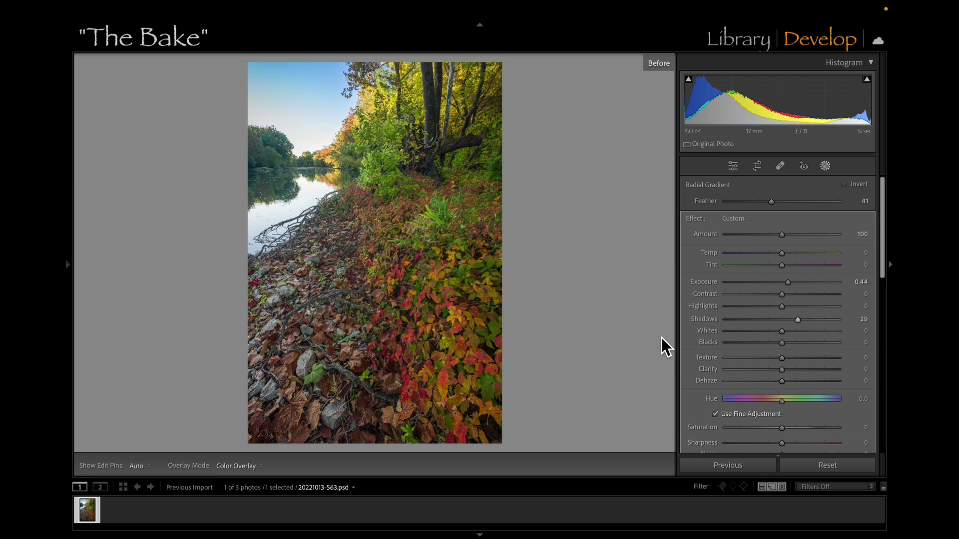
left_click(824, 167)
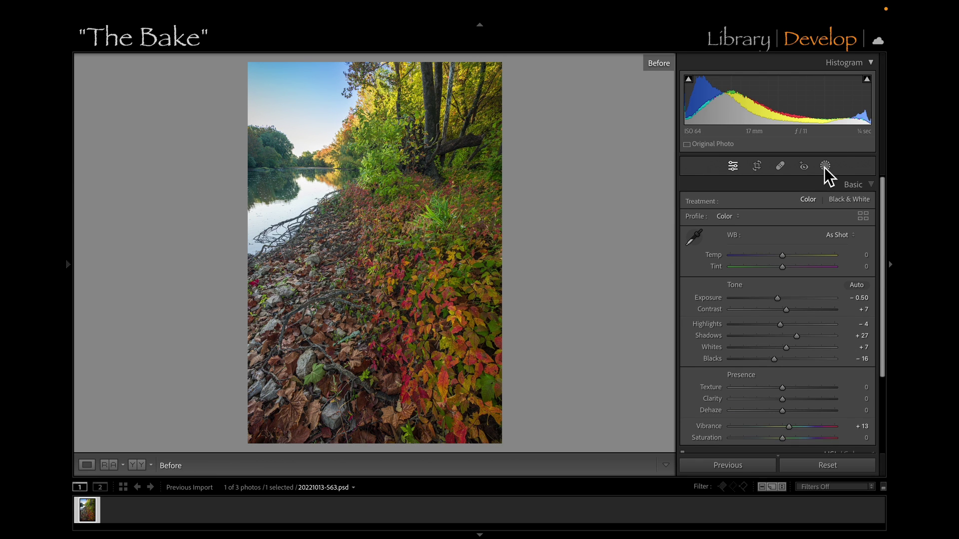
key("backslash")
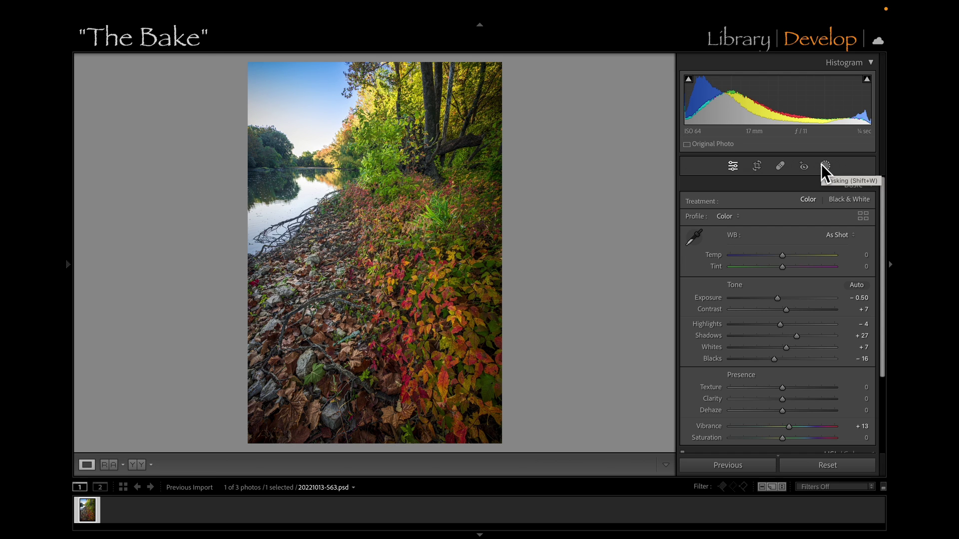
key("backslash")
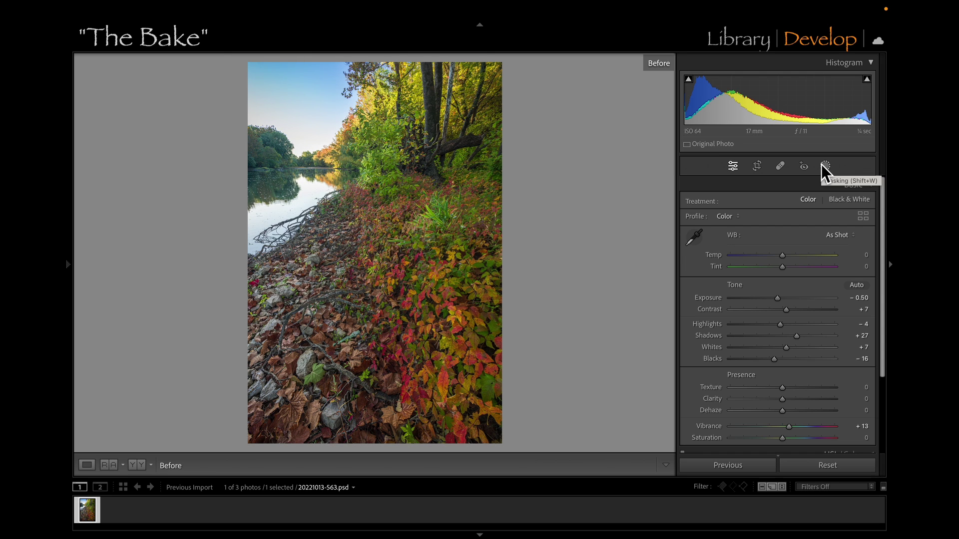
key("backslash")
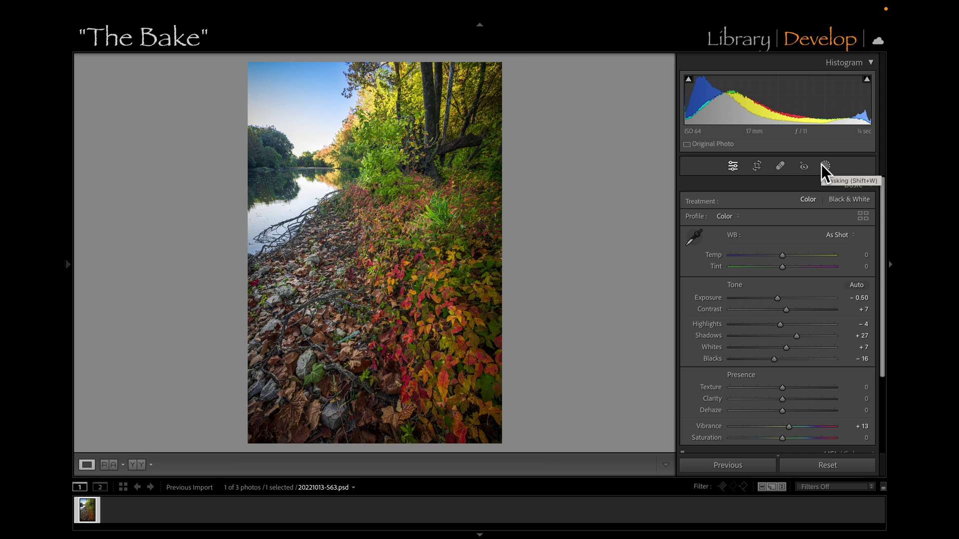